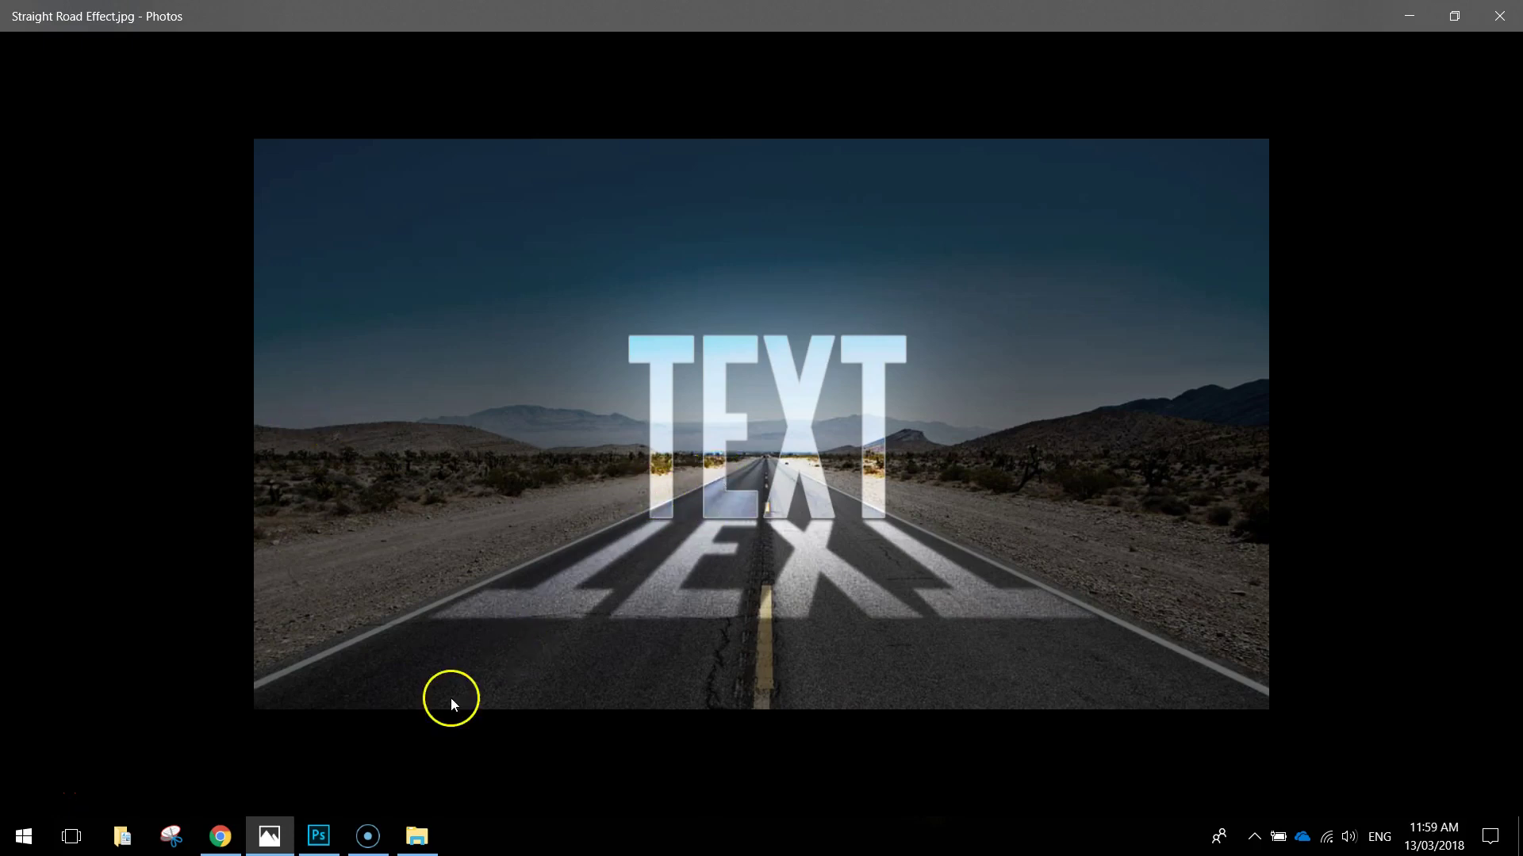
Switch from Windows Photos to Photoshop, where Straight Road.jpg is open.
click(320, 835)
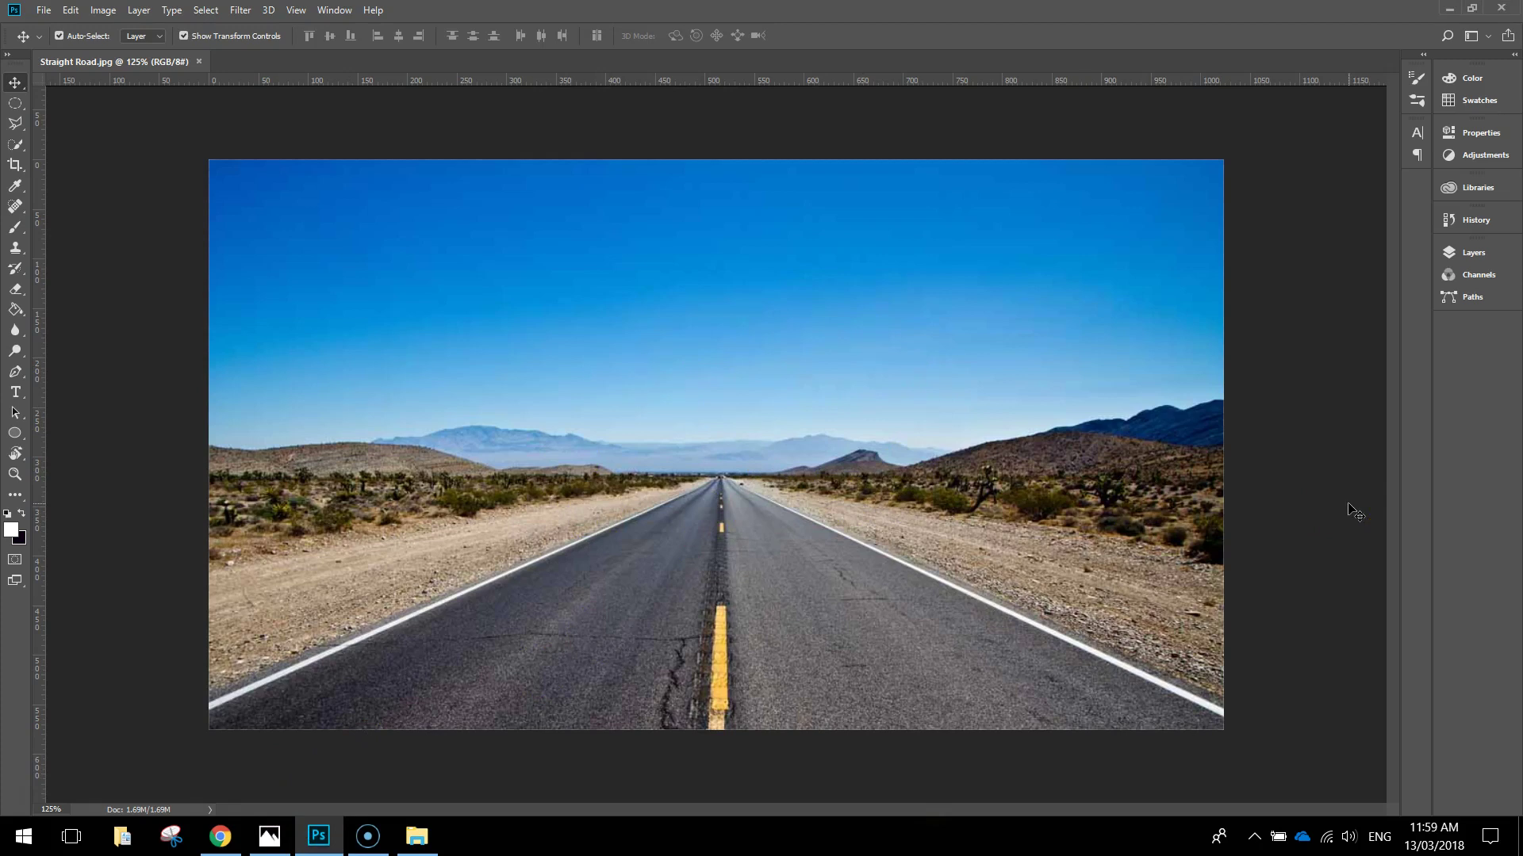
Detach the Layers panel, shorten it, and move it to the lower right beside the photo.
click(1475, 254)
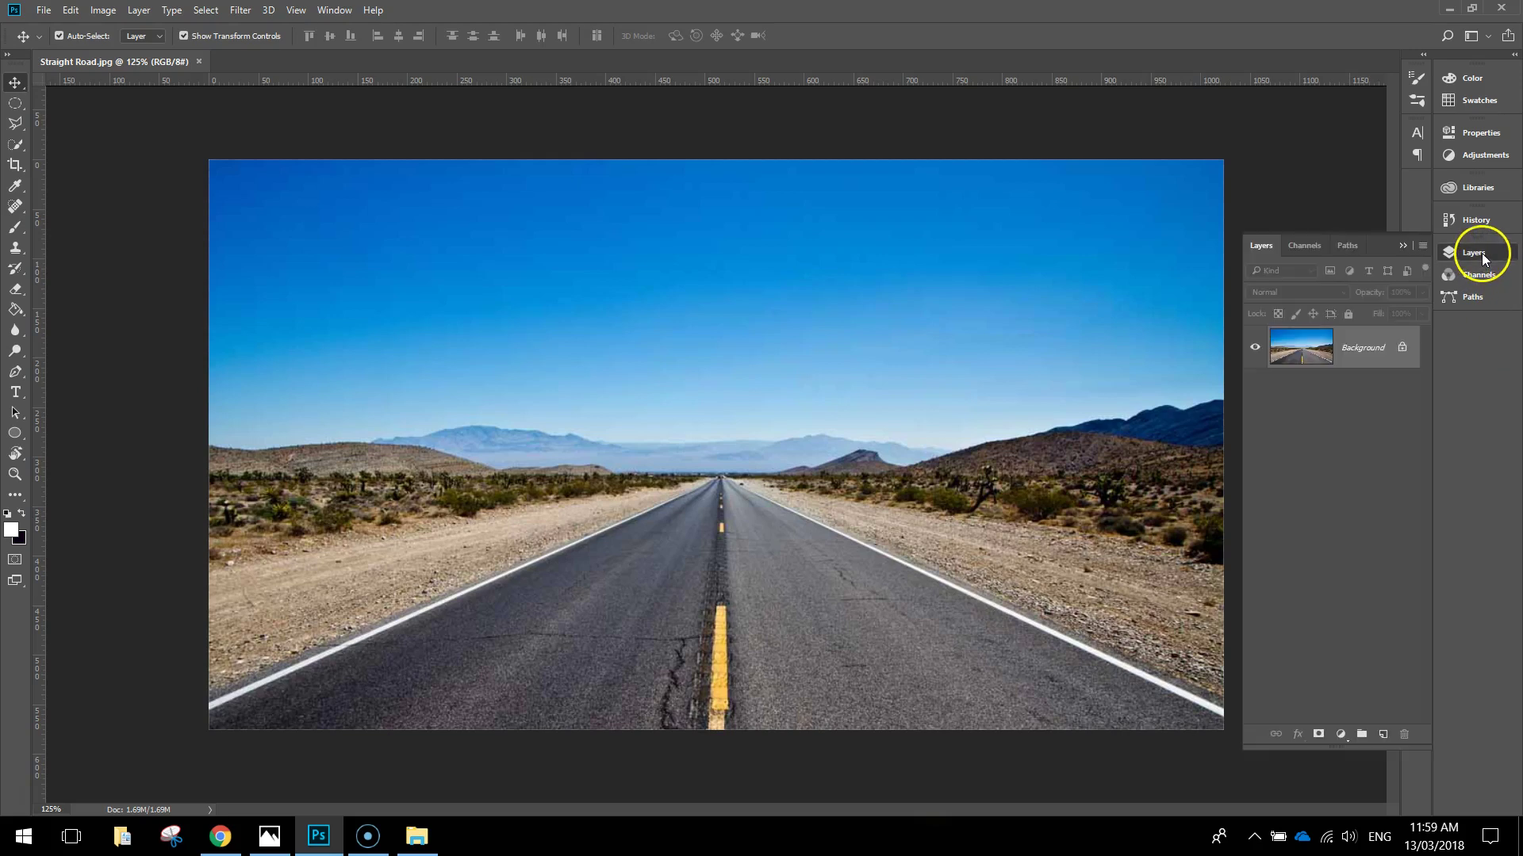
drag(1263, 246, 1192, 245)
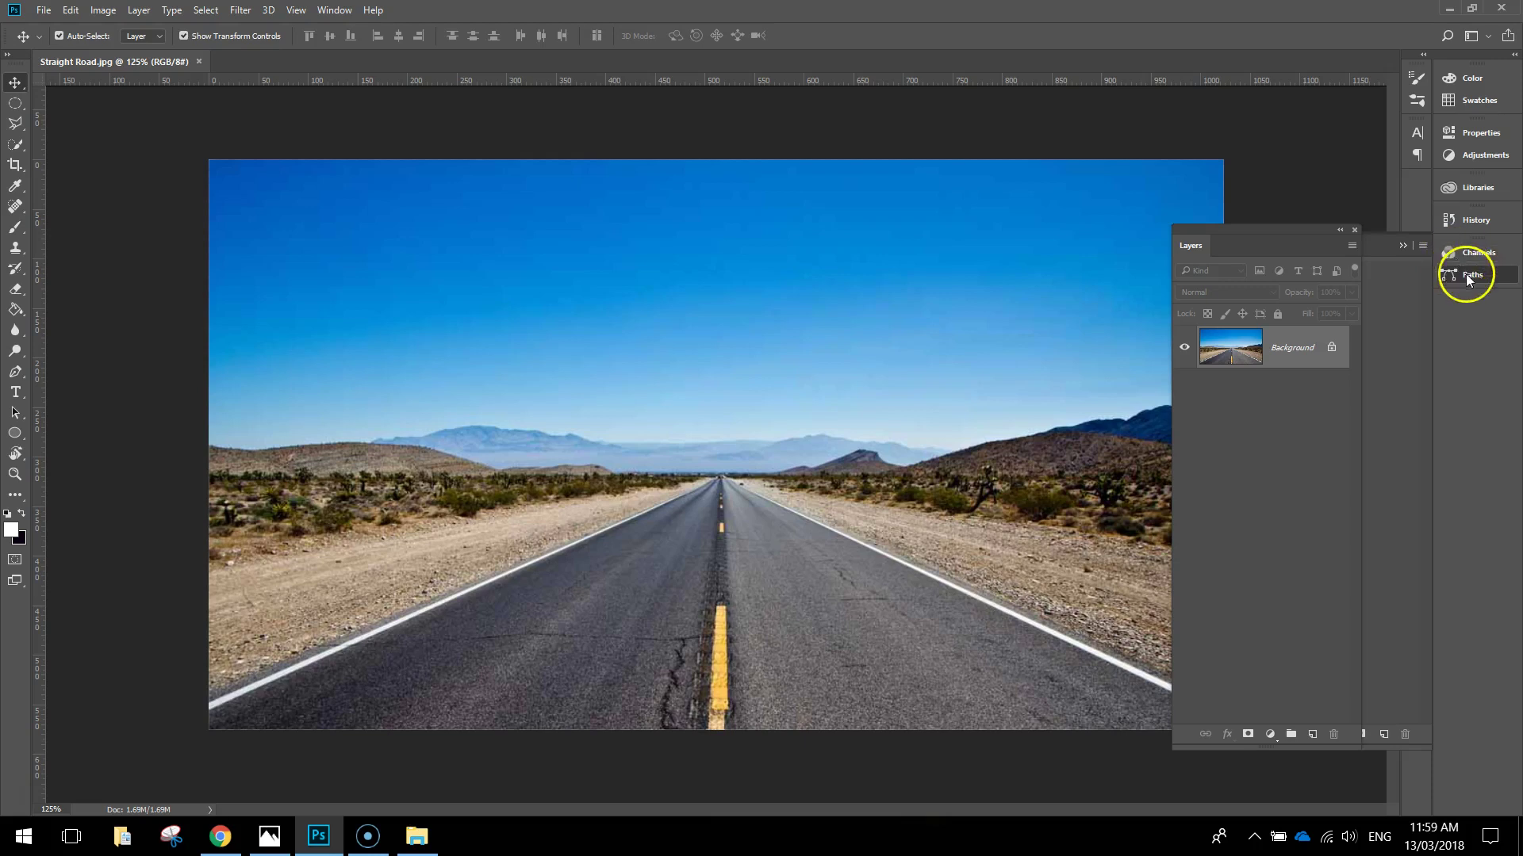
drag(1276, 226, 1291, 127)
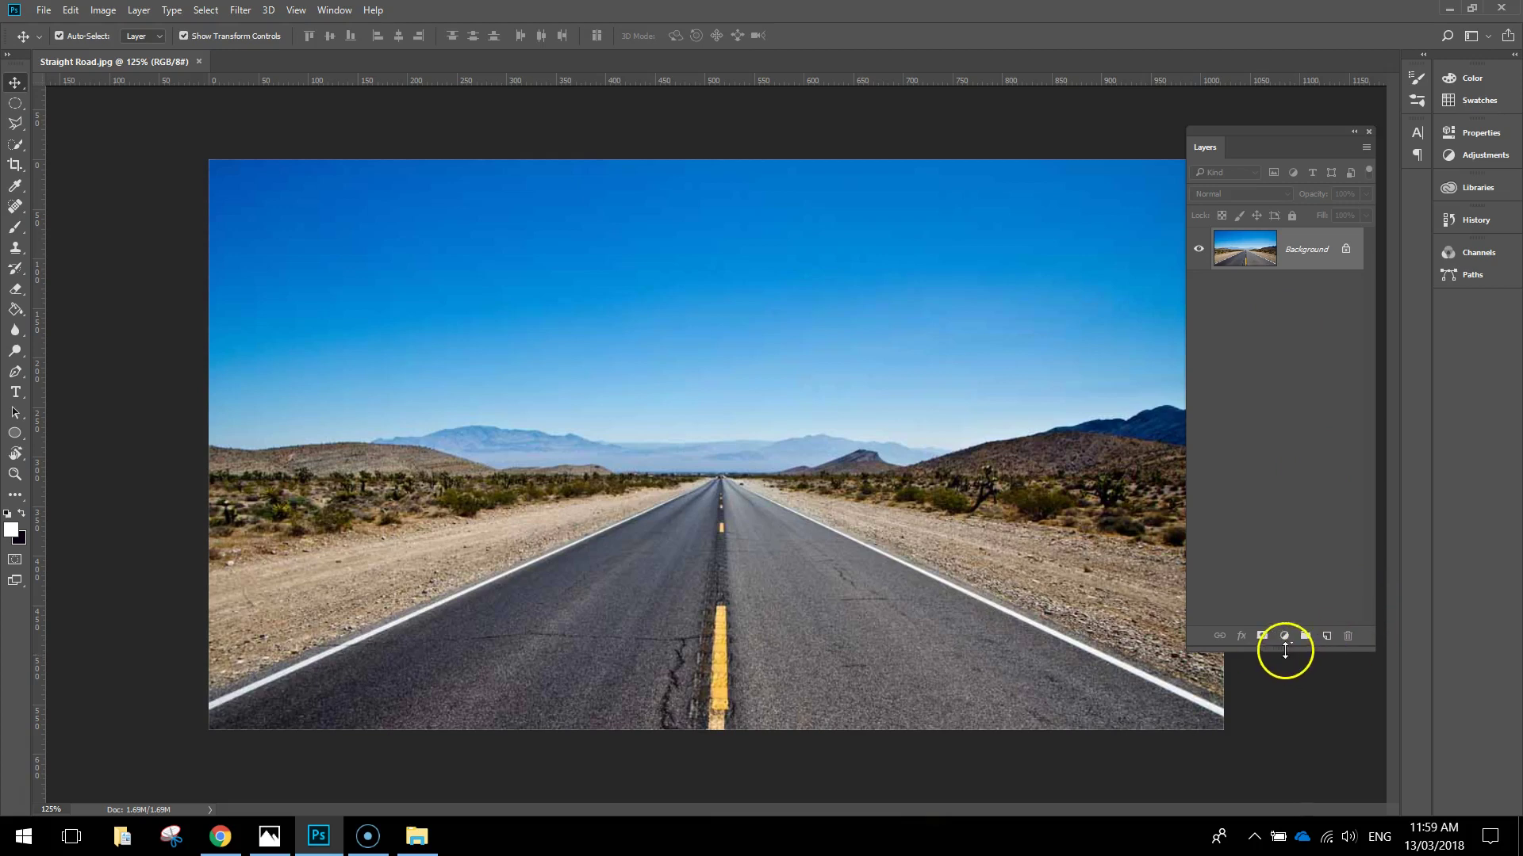
drag(1284, 645, 1285, 517)
drag(1283, 128, 1289, 412)
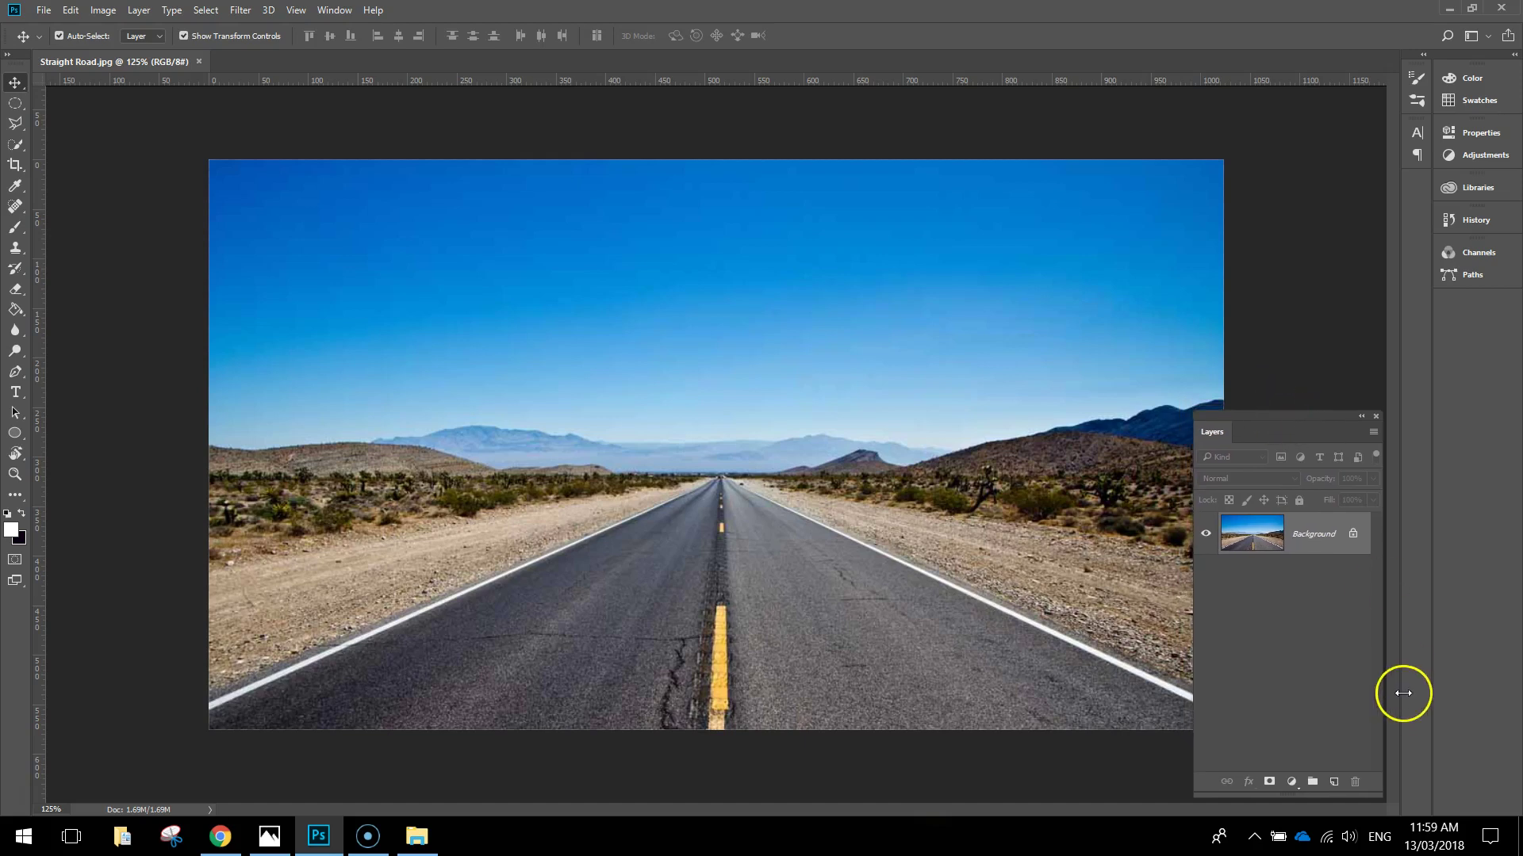
Duplicate Background as Background copy, hide the copy, and reselect the original Background layer.
right_click(1312, 536)
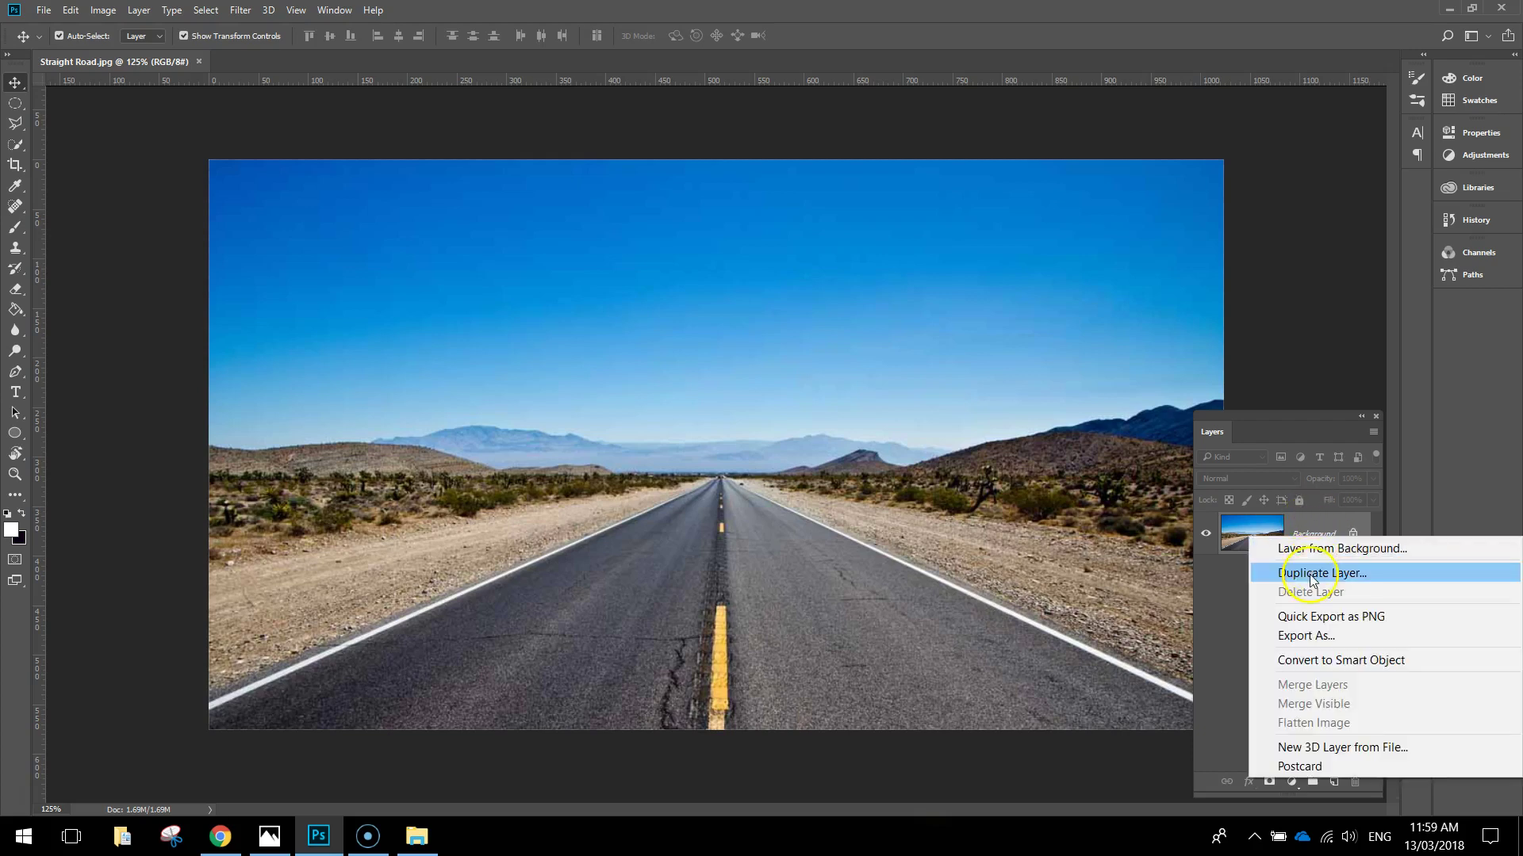
click(1310, 572)
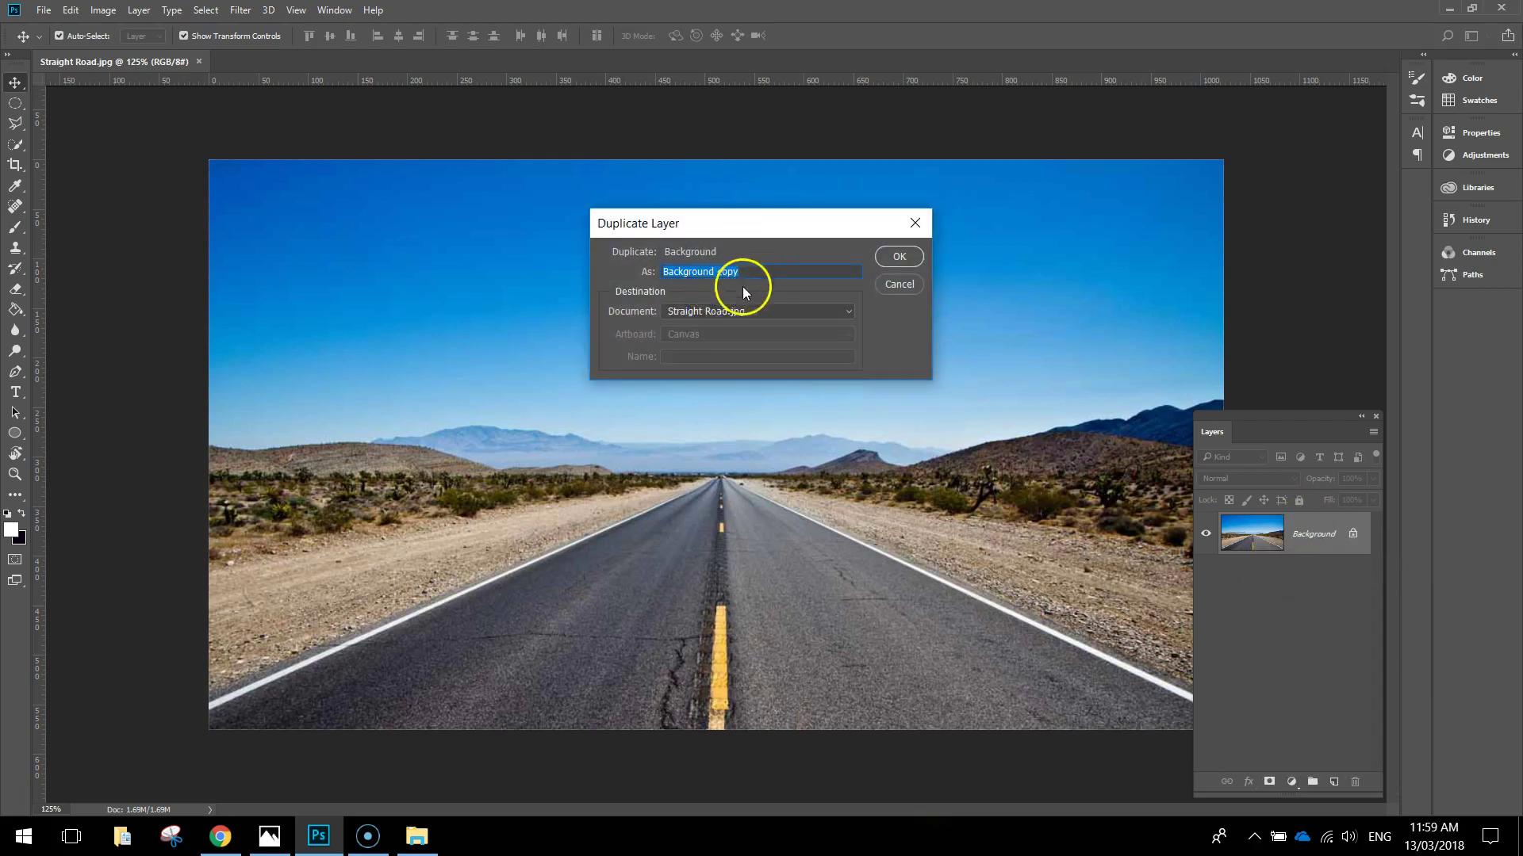
click(897, 257)
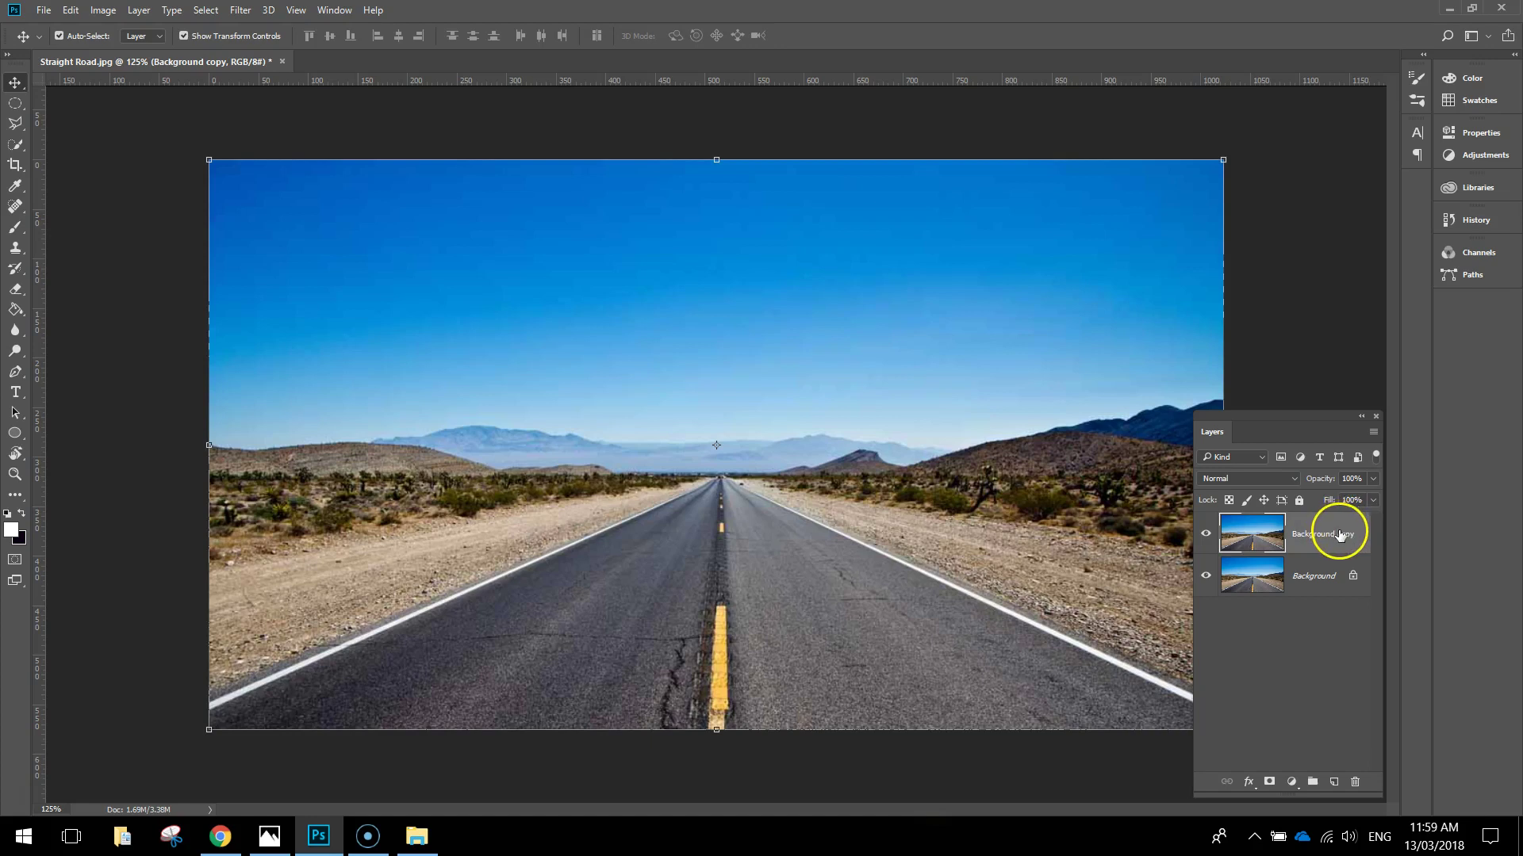
click(1206, 536)
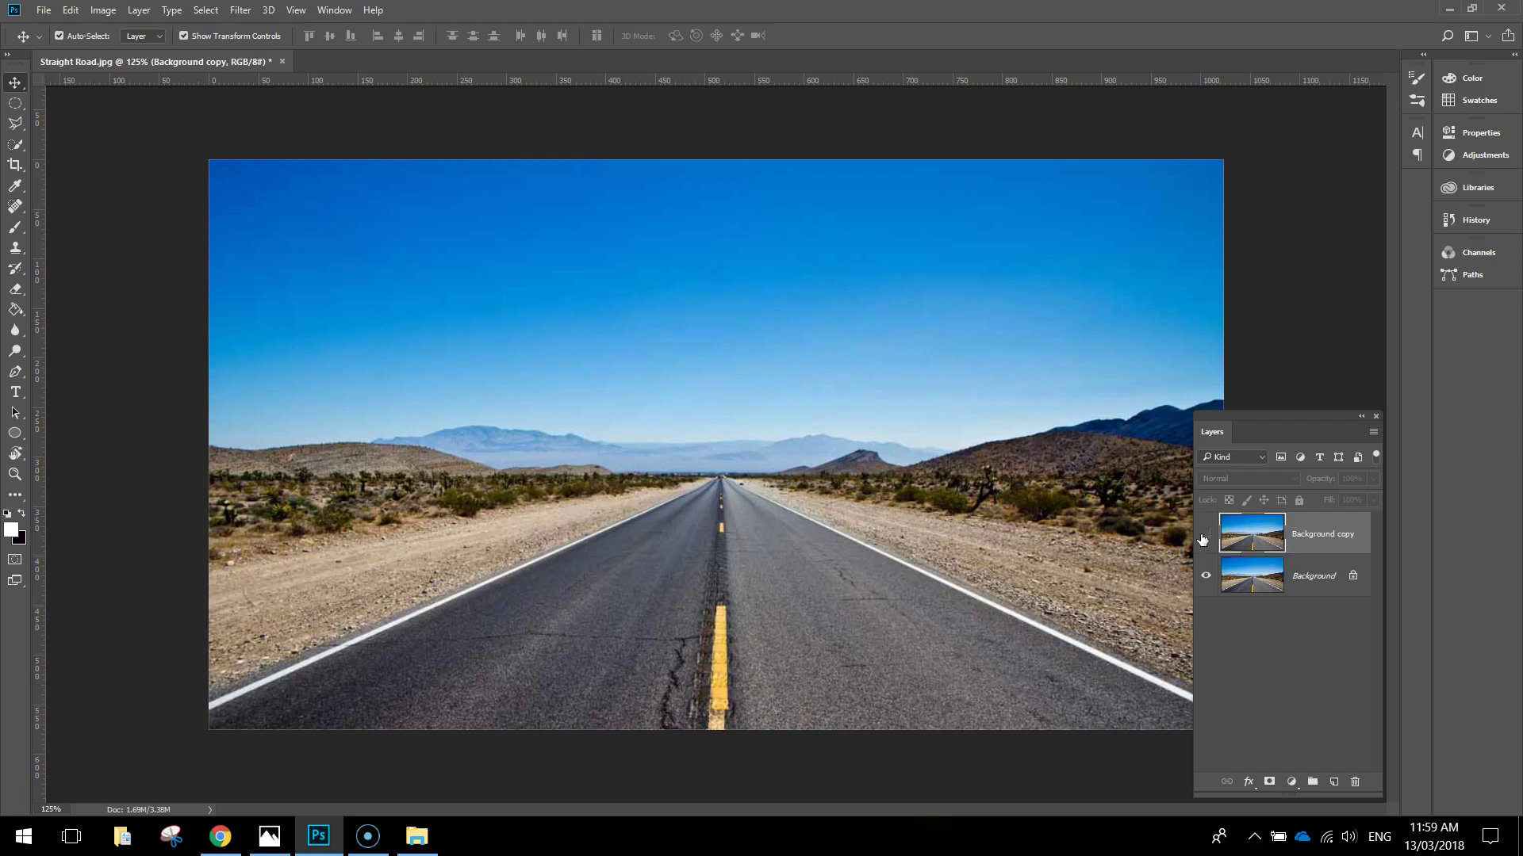
click(1322, 578)
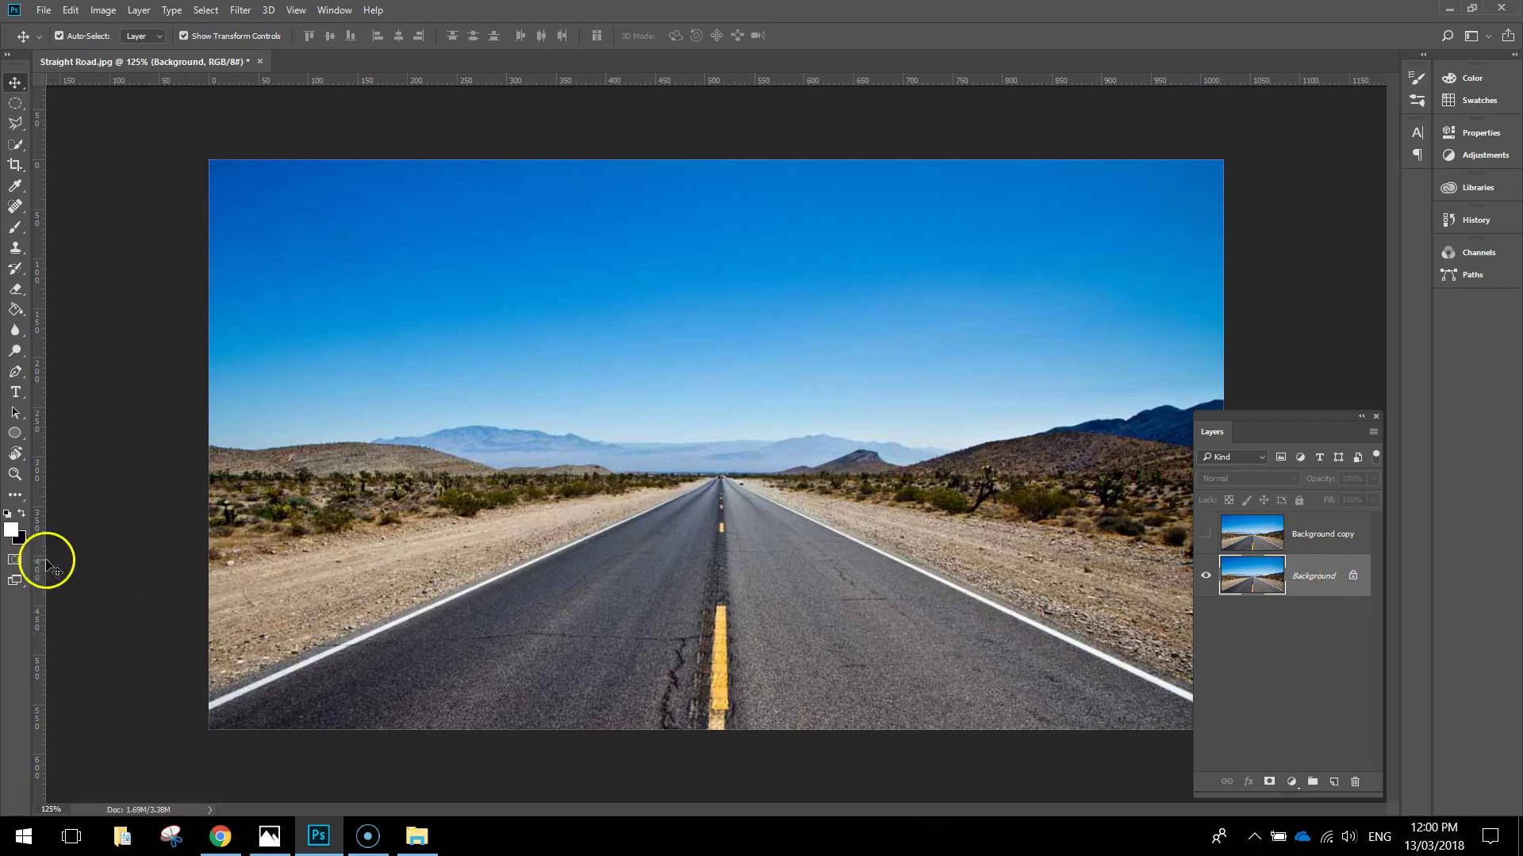
Set the foreground colour to white (#ffffff).
click(12, 532)
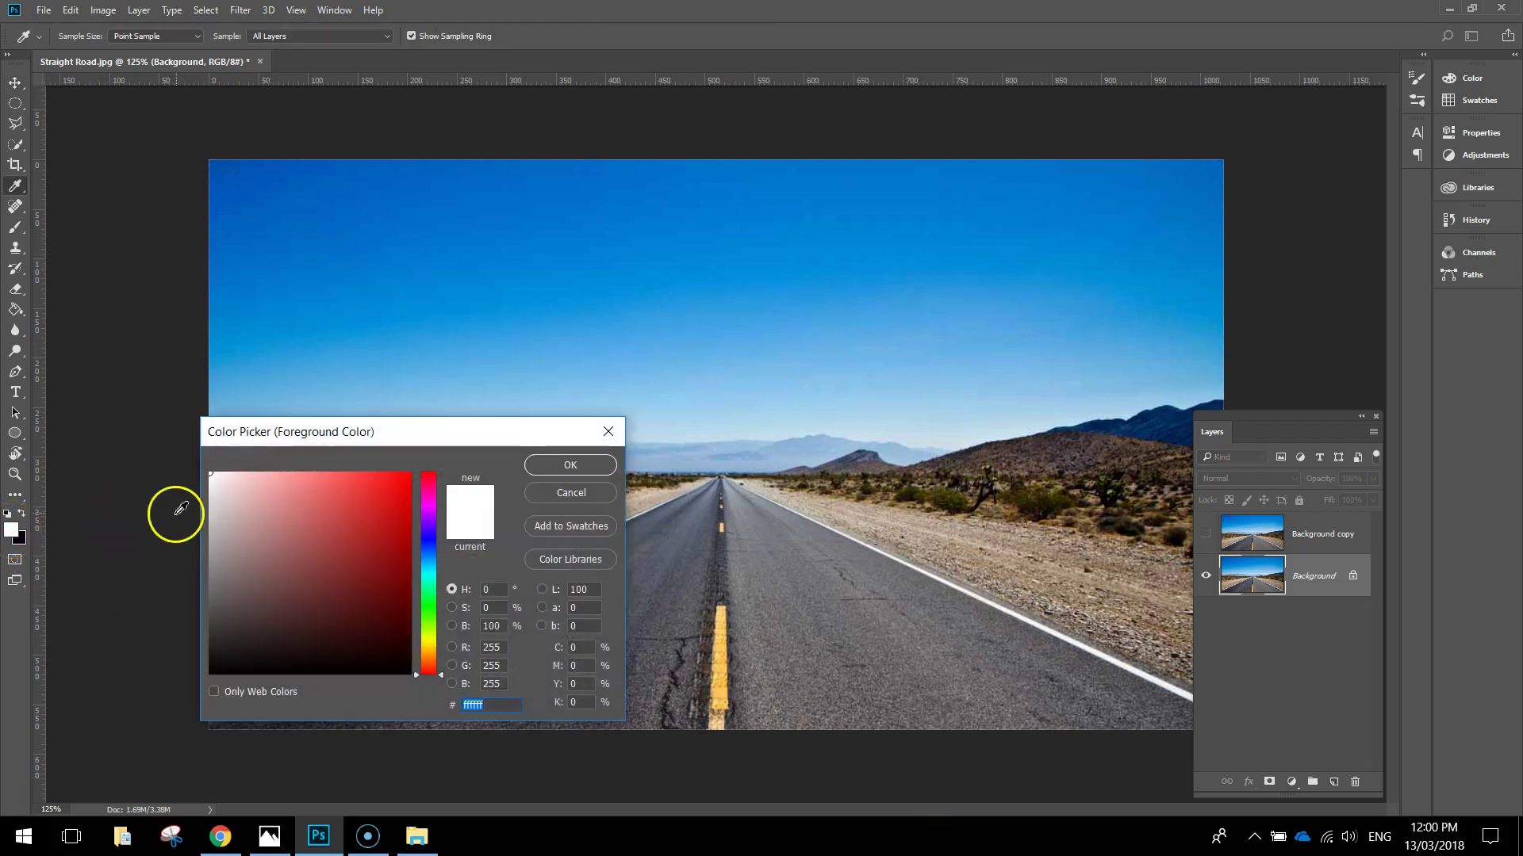
click(220, 483)
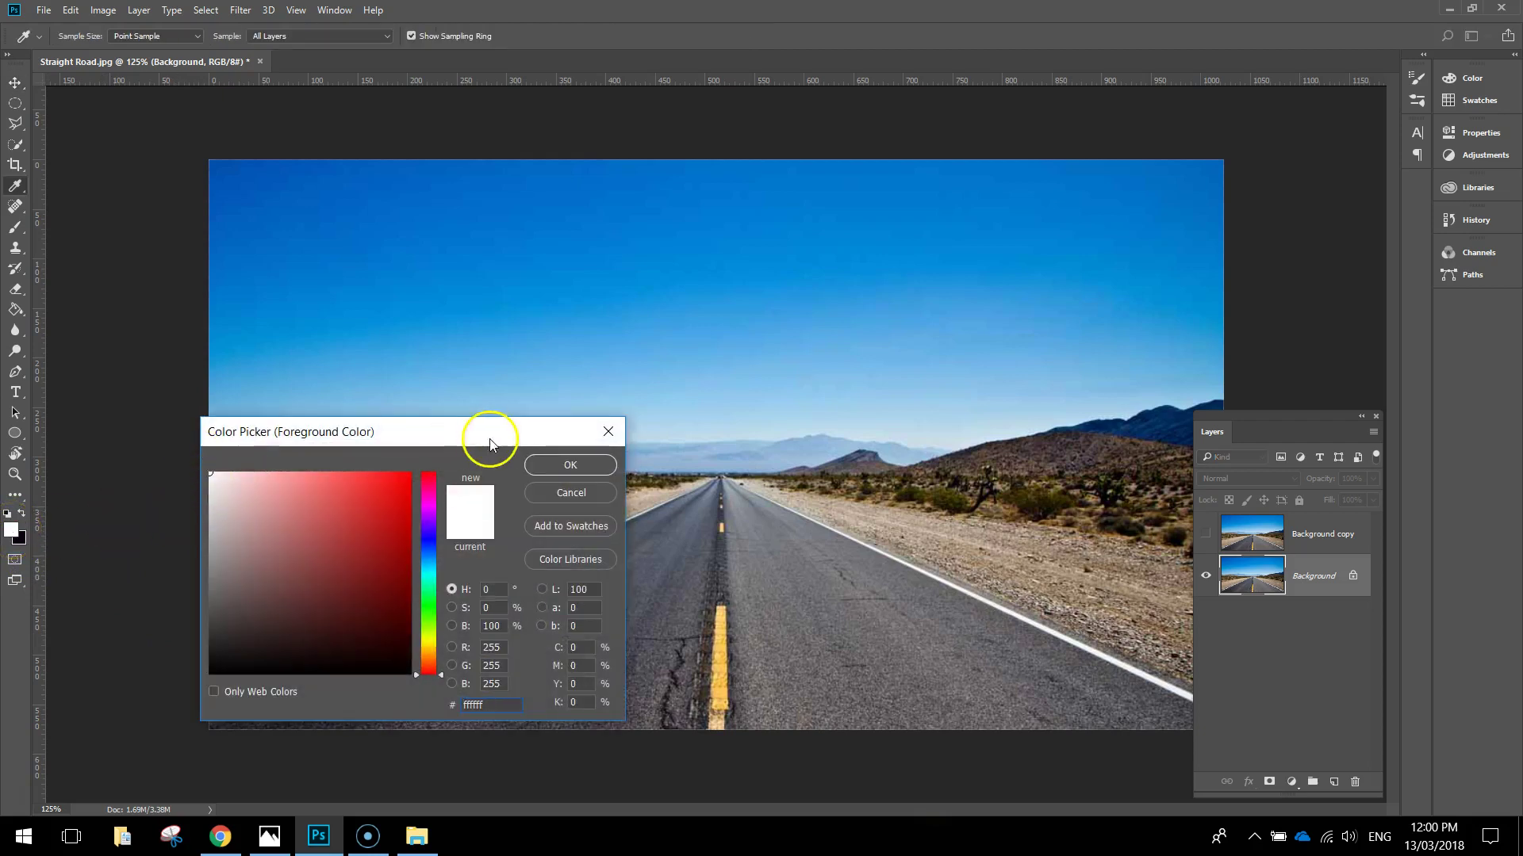
click(555, 465)
key(v)
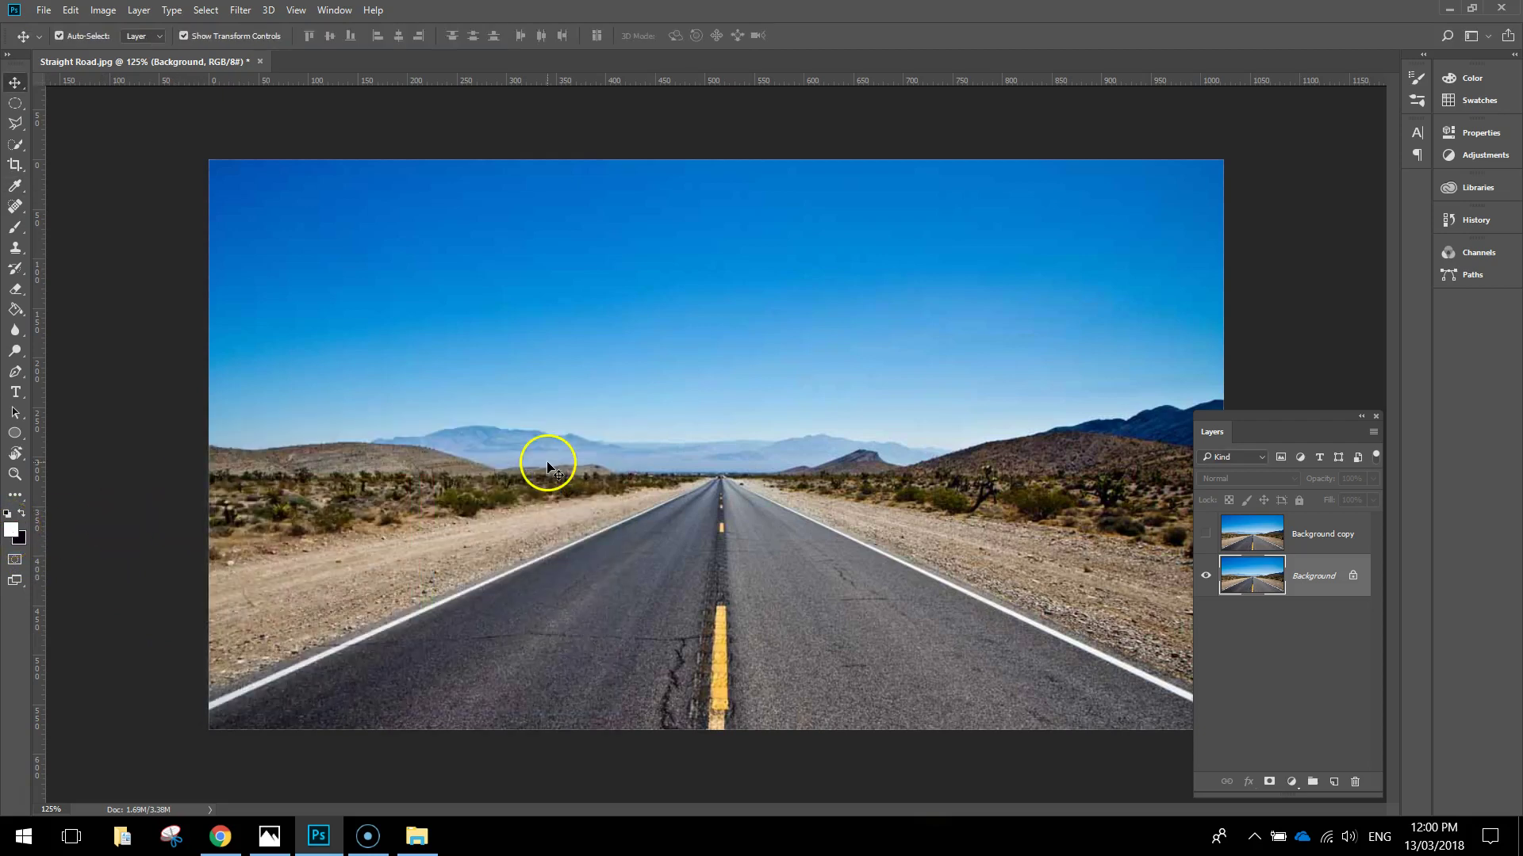
Select the Type tool and choose the Queen of Clubs font.
click(16, 392)
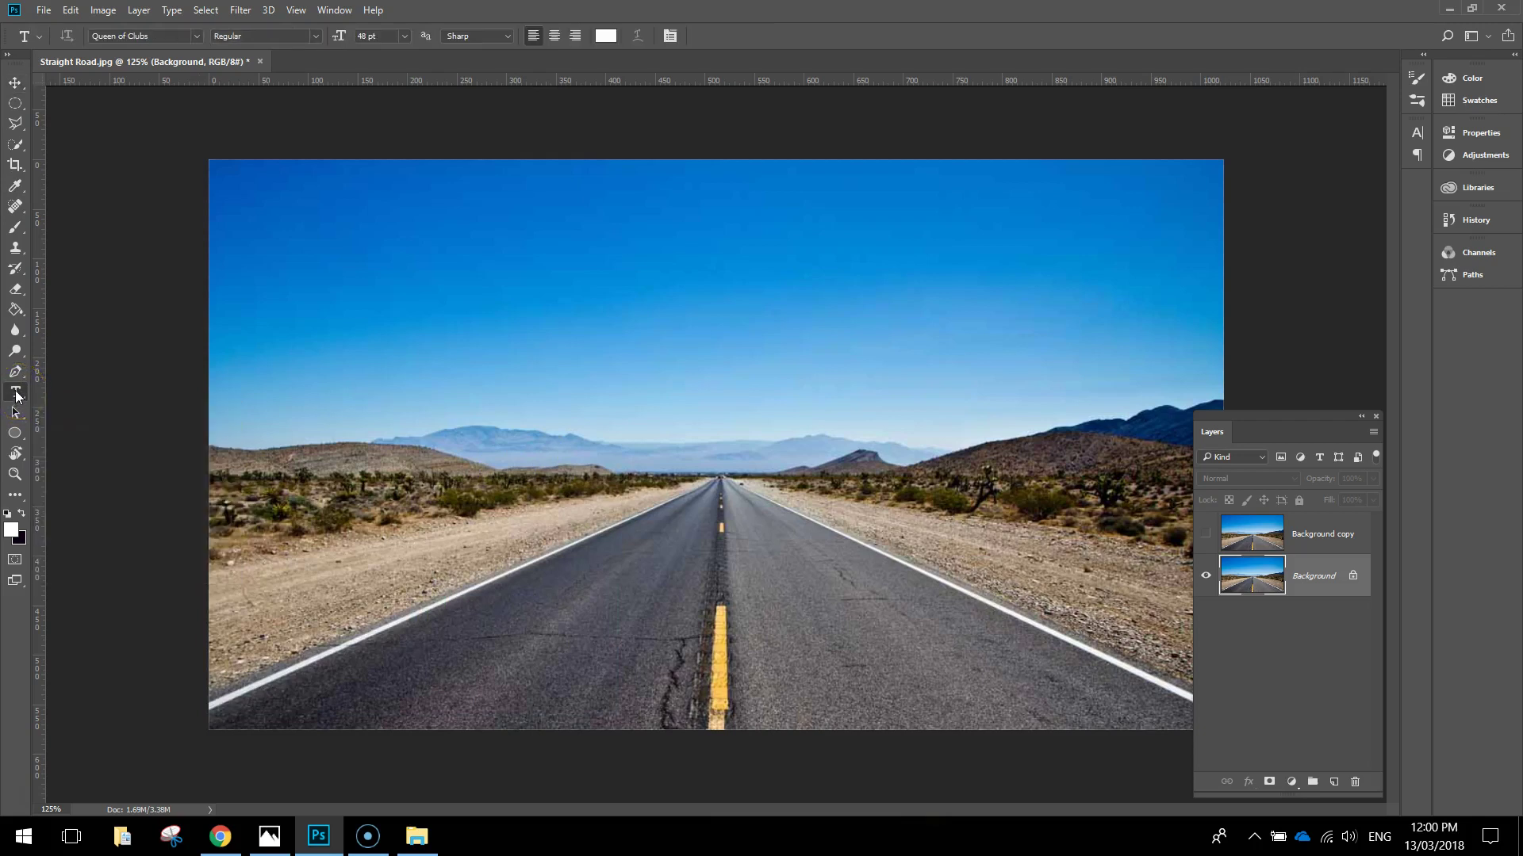
click(17, 394)
click(196, 38)
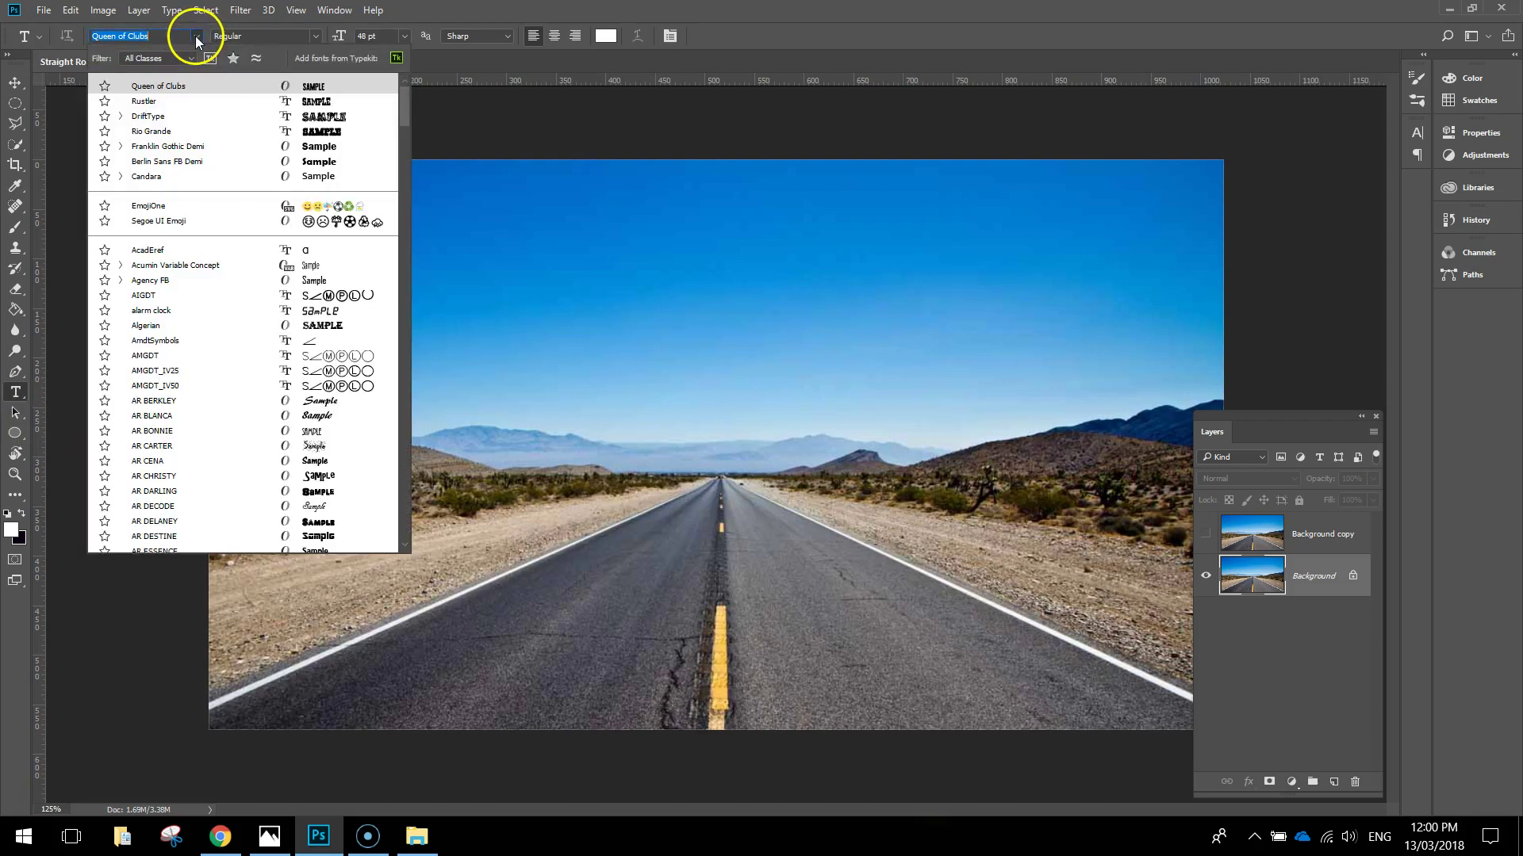
click(155, 88)
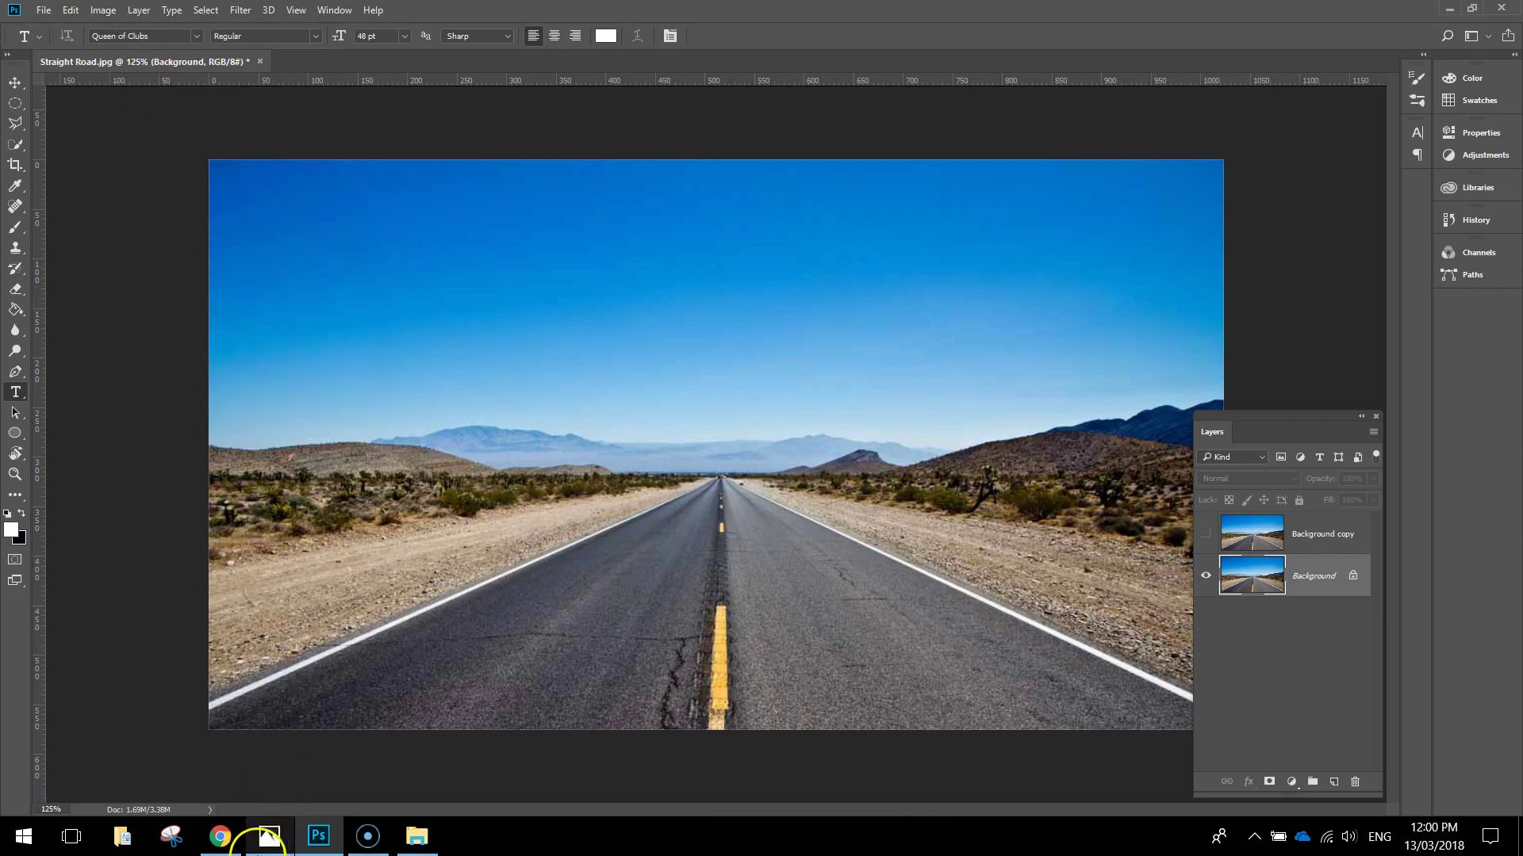
click(219, 836)
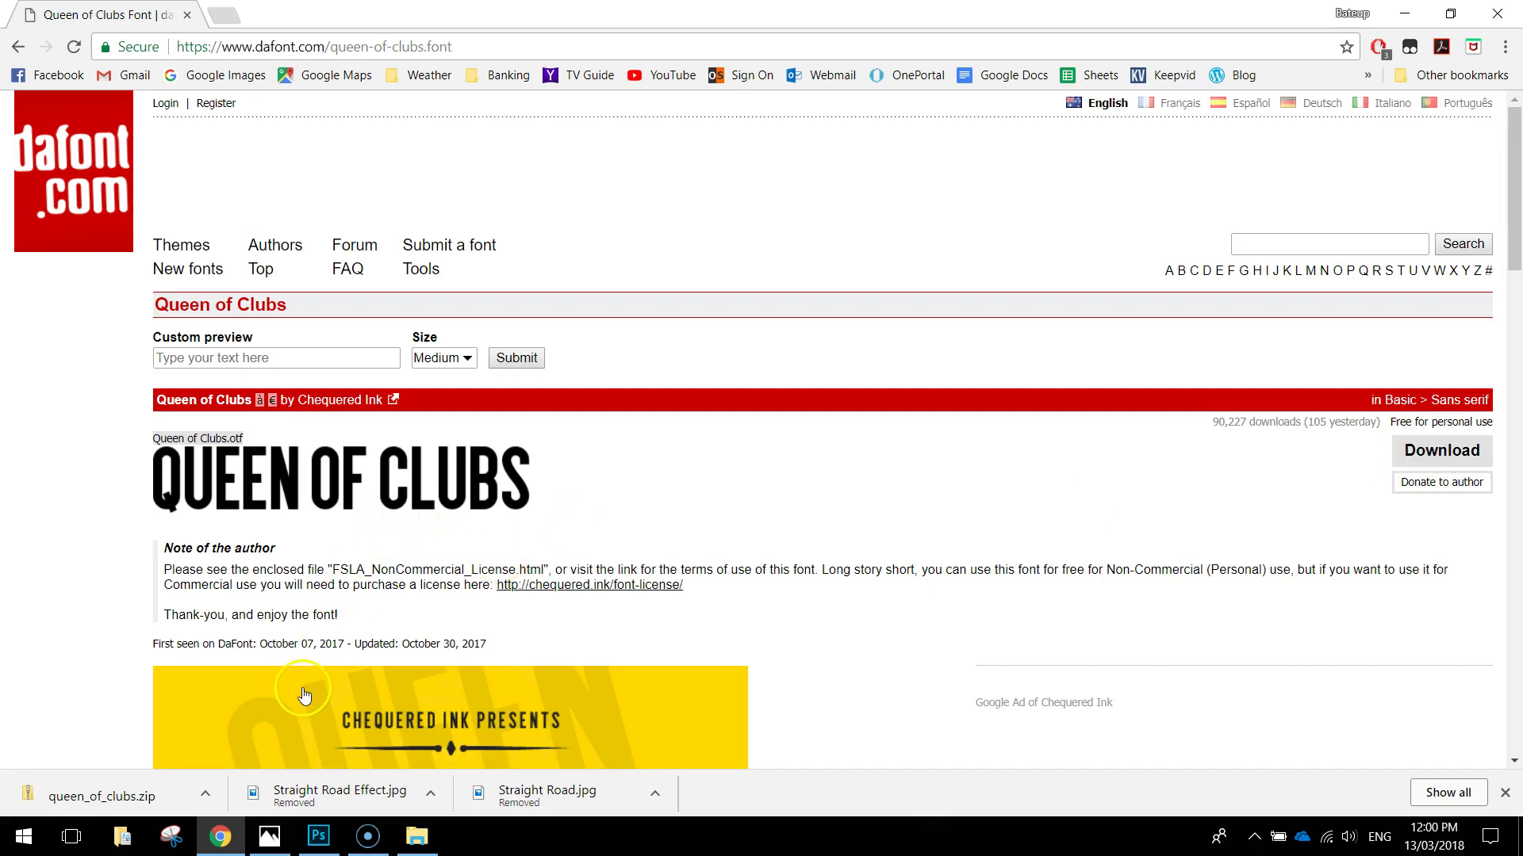
mouse_move(231, 829)
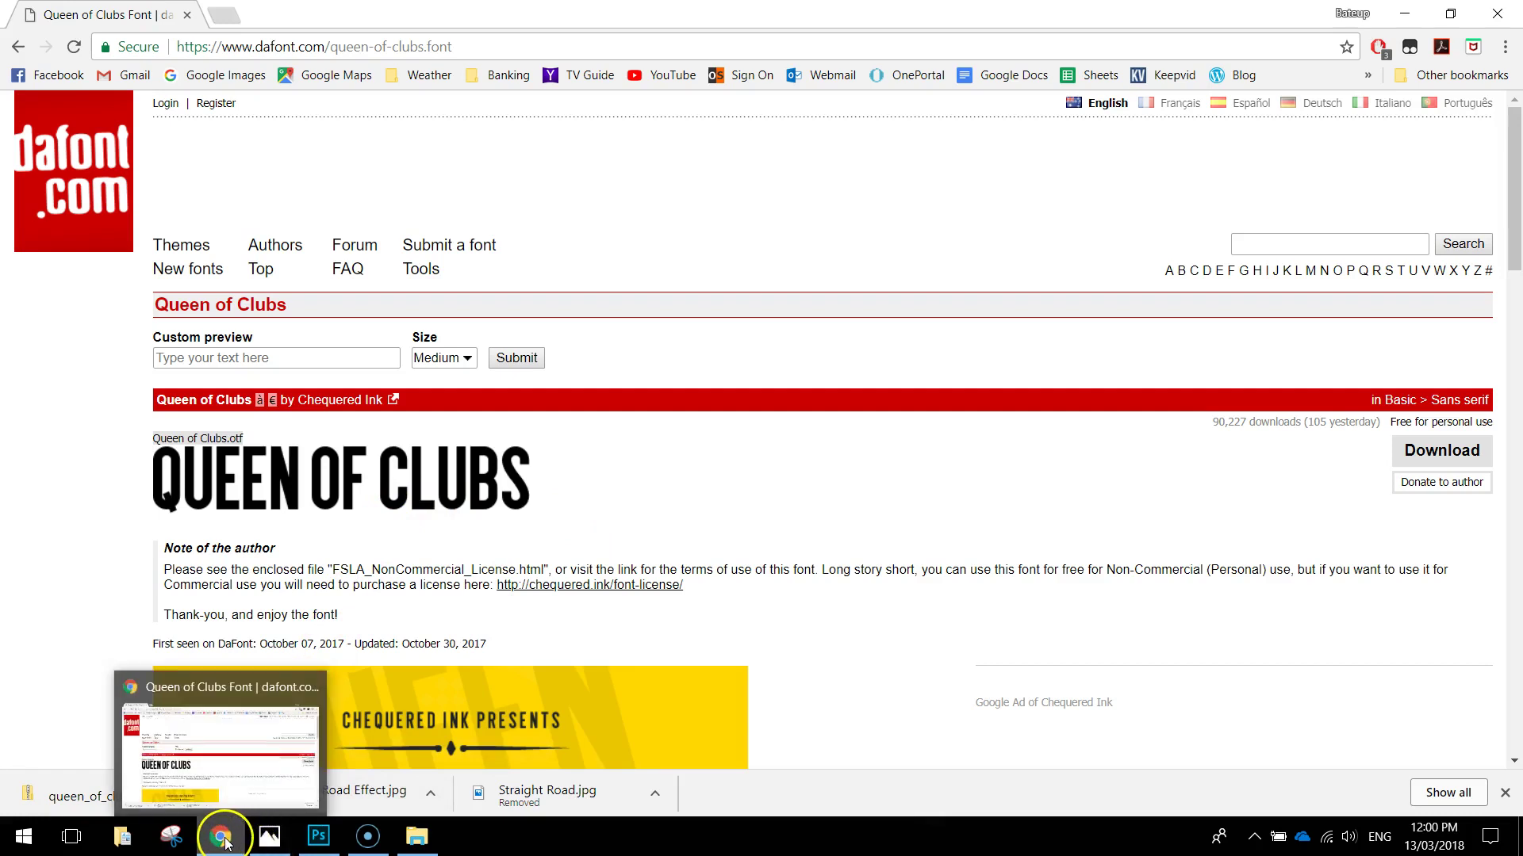
click(317, 839)
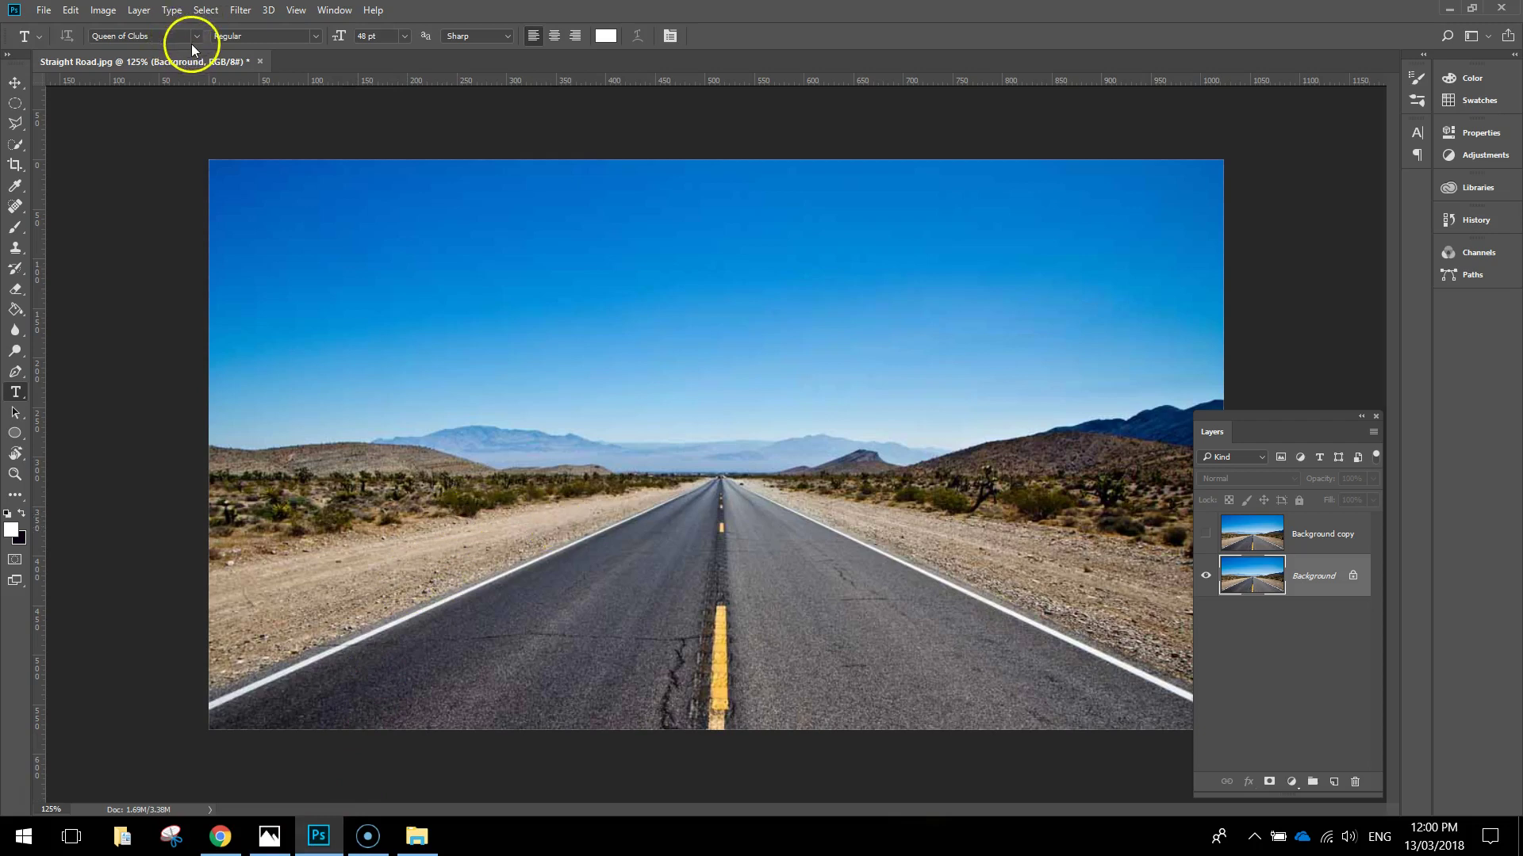
Type the word 'TEXT' on the road and commit it as a new text layer.
click(622, 490)
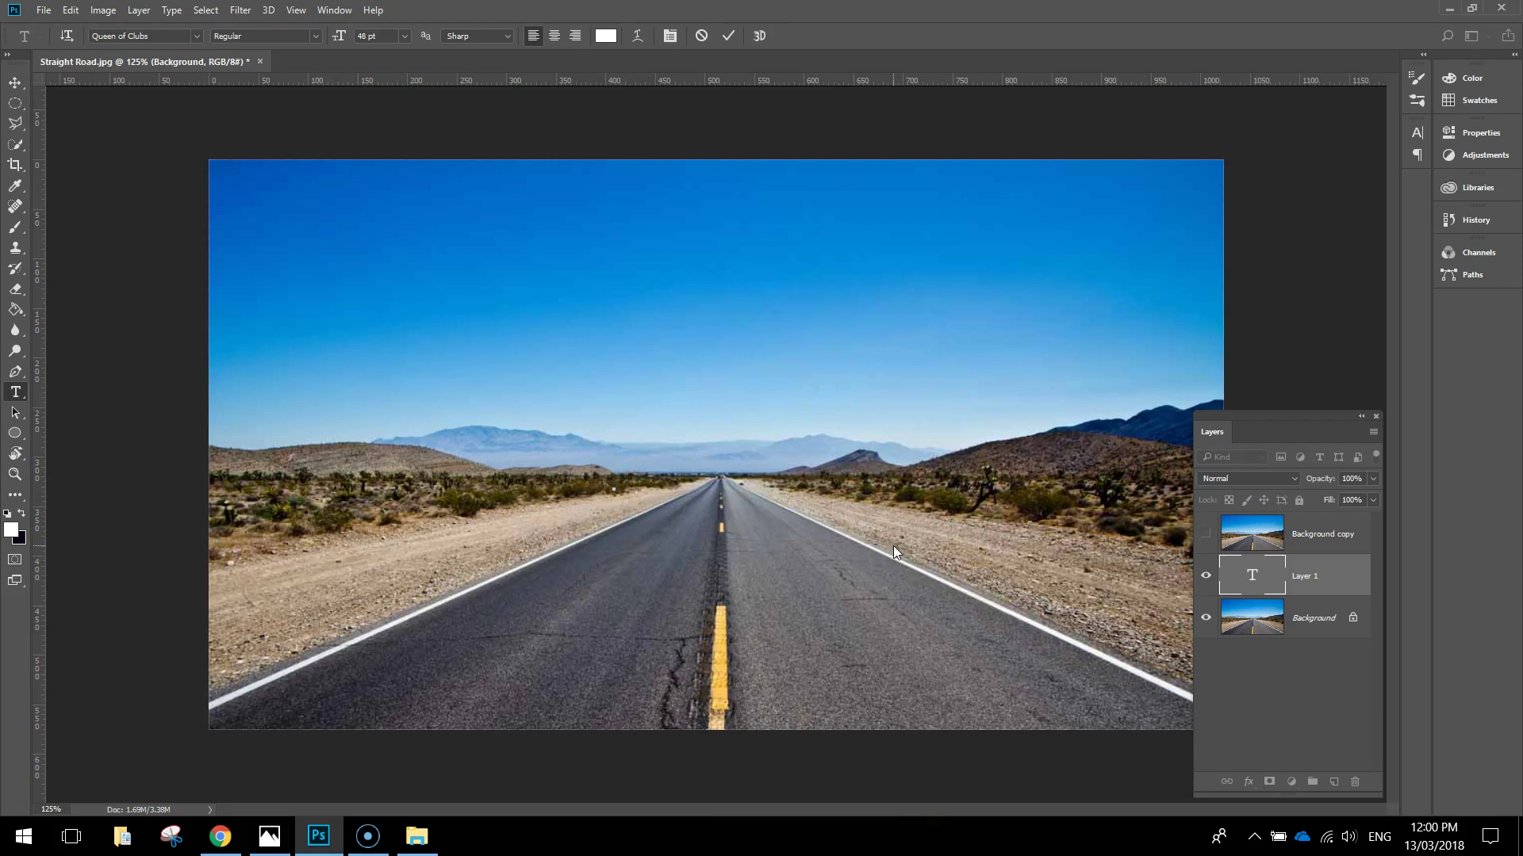
text(TEXT)
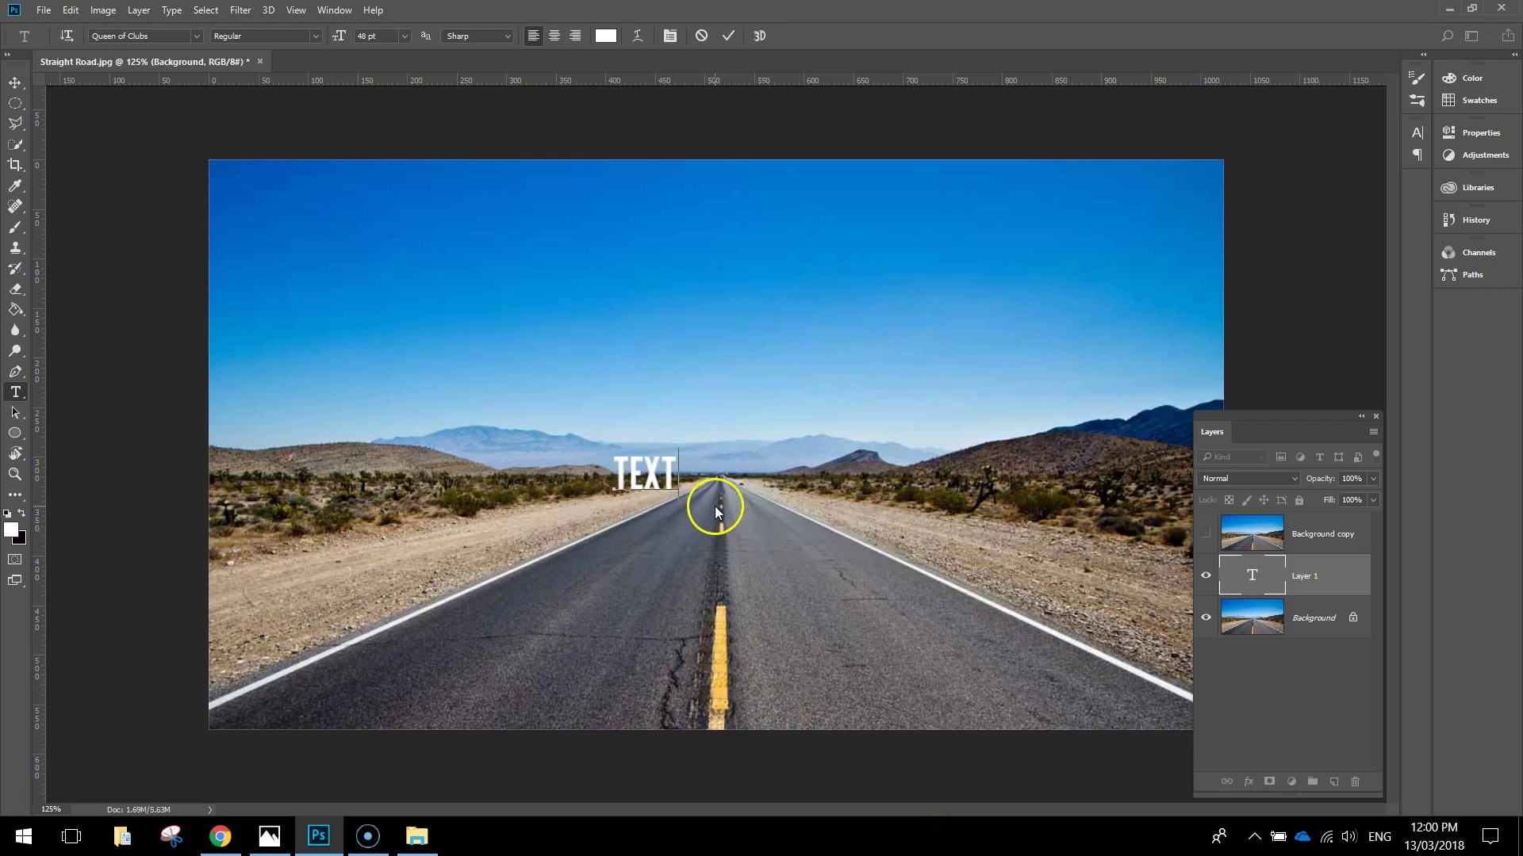
click(15, 83)
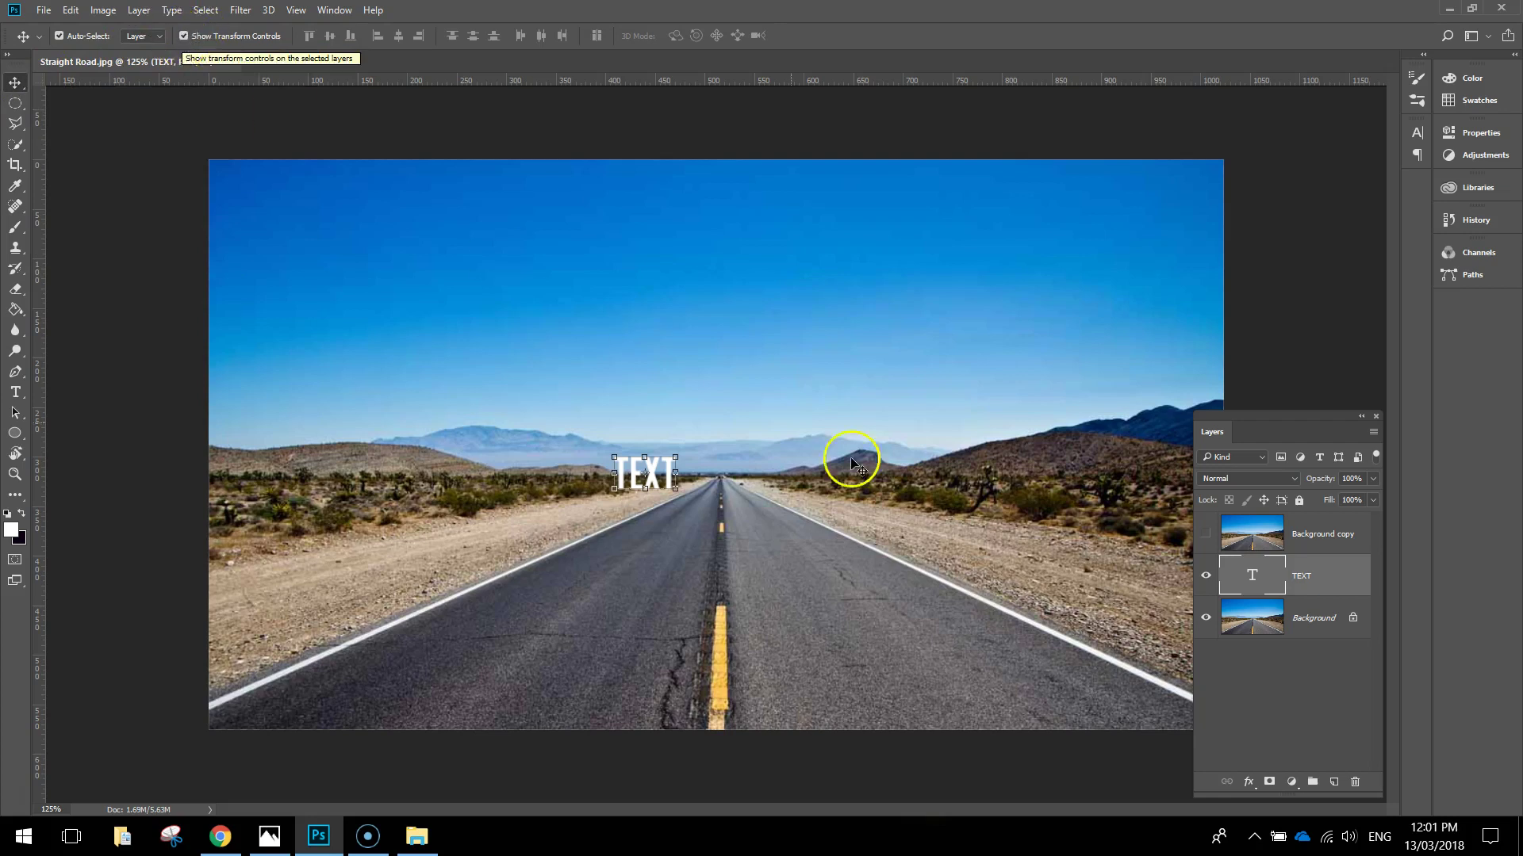
Scale TEXT up, move it down onto the road horizon, and apply the transform.
drag(680, 456, 929, 271)
drag(823, 344, 756, 458)
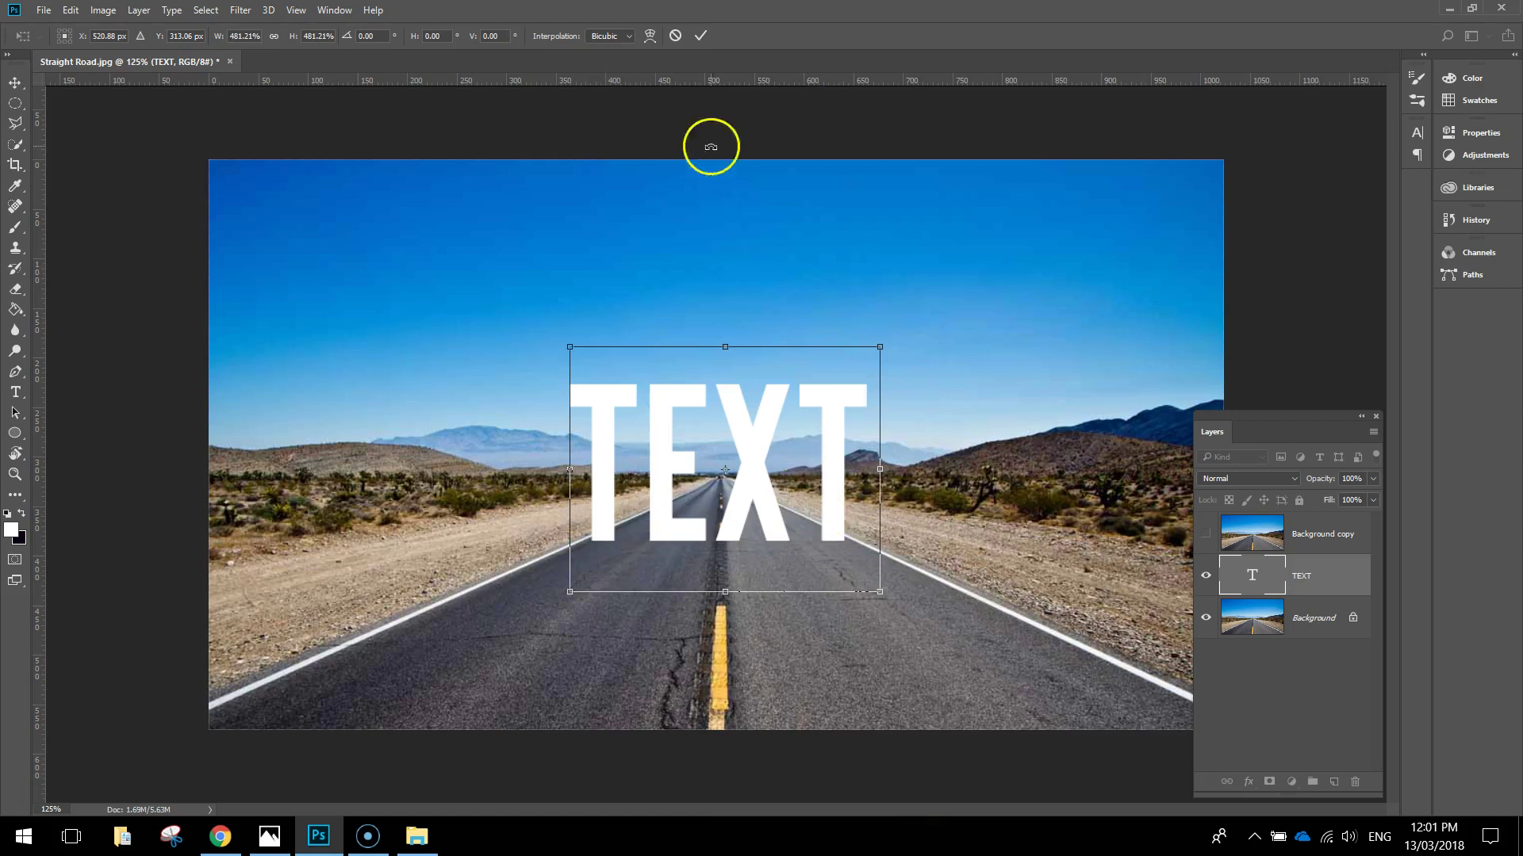
click(701, 35)
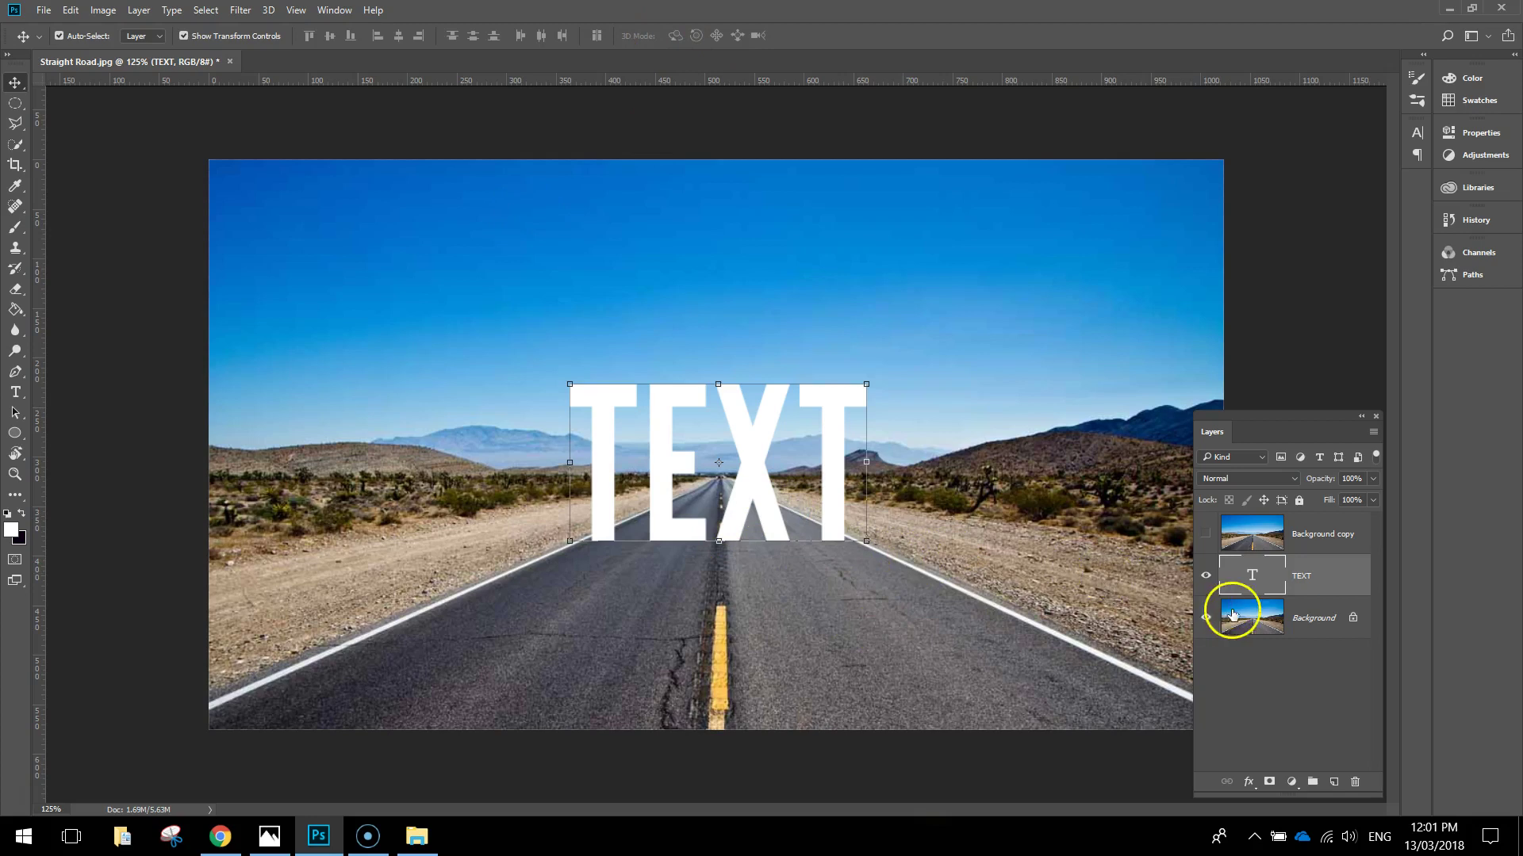
Use Rasterize Type on the TEXT layer to turn the lettering into pixels.
right_click(1331, 579)
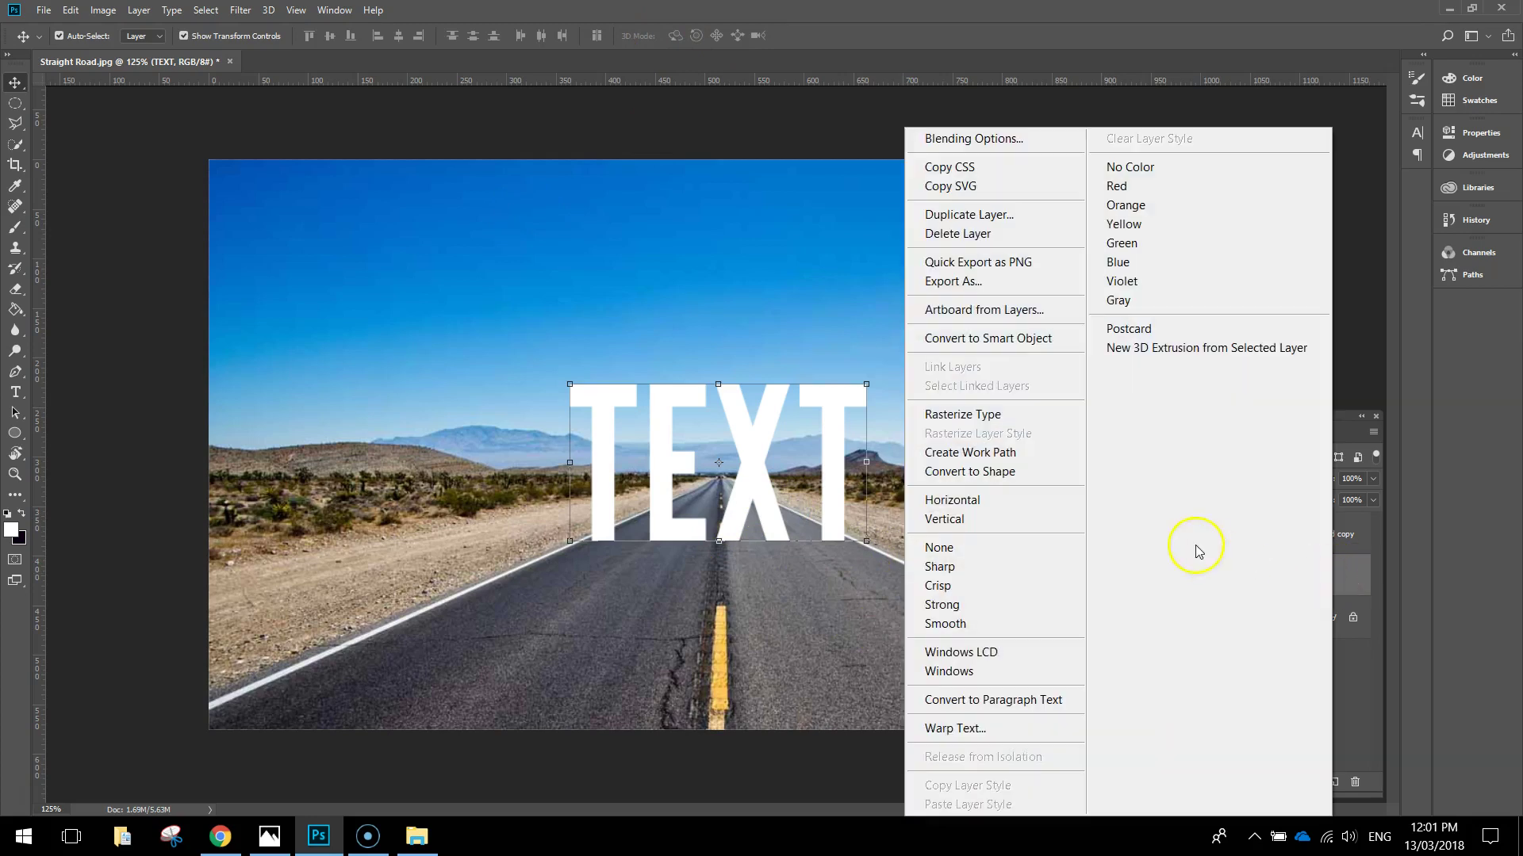
click(1004, 417)
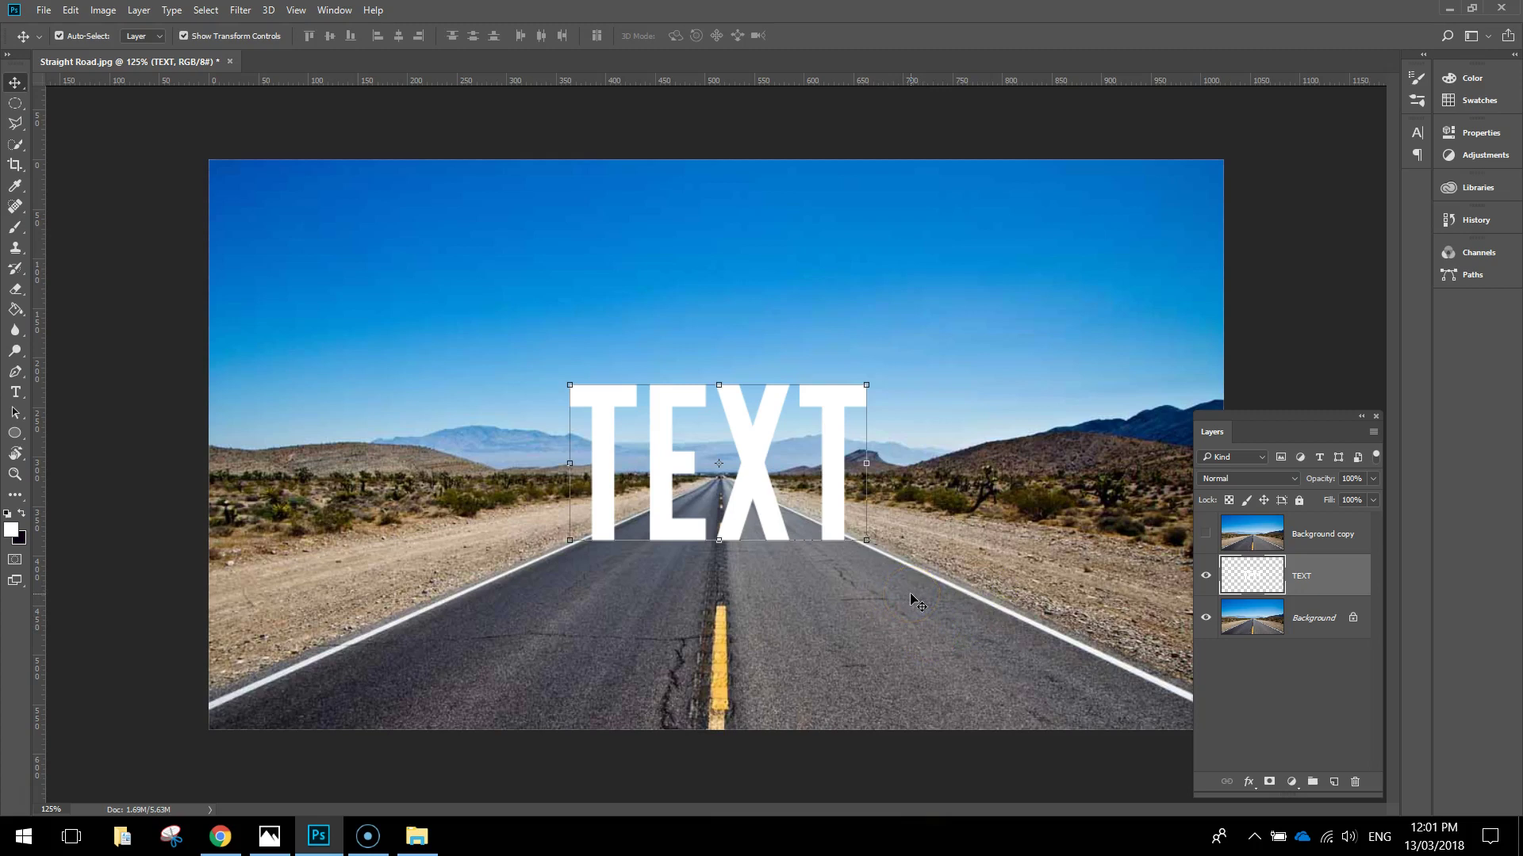
Duplicate the TEXT layer as 'TEXT Top'.
right_click(1352, 576)
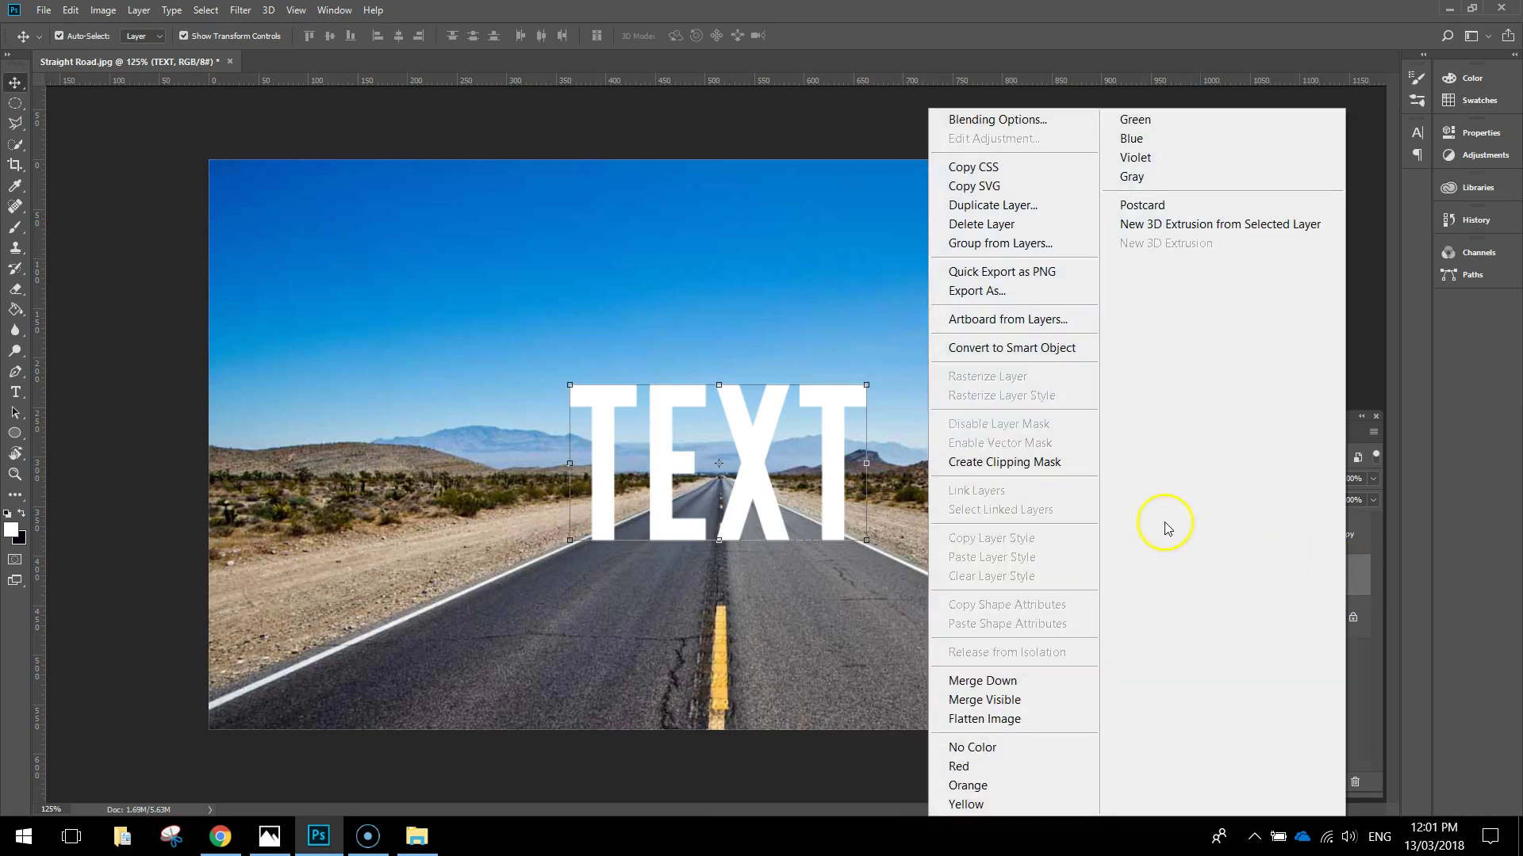
click(1016, 208)
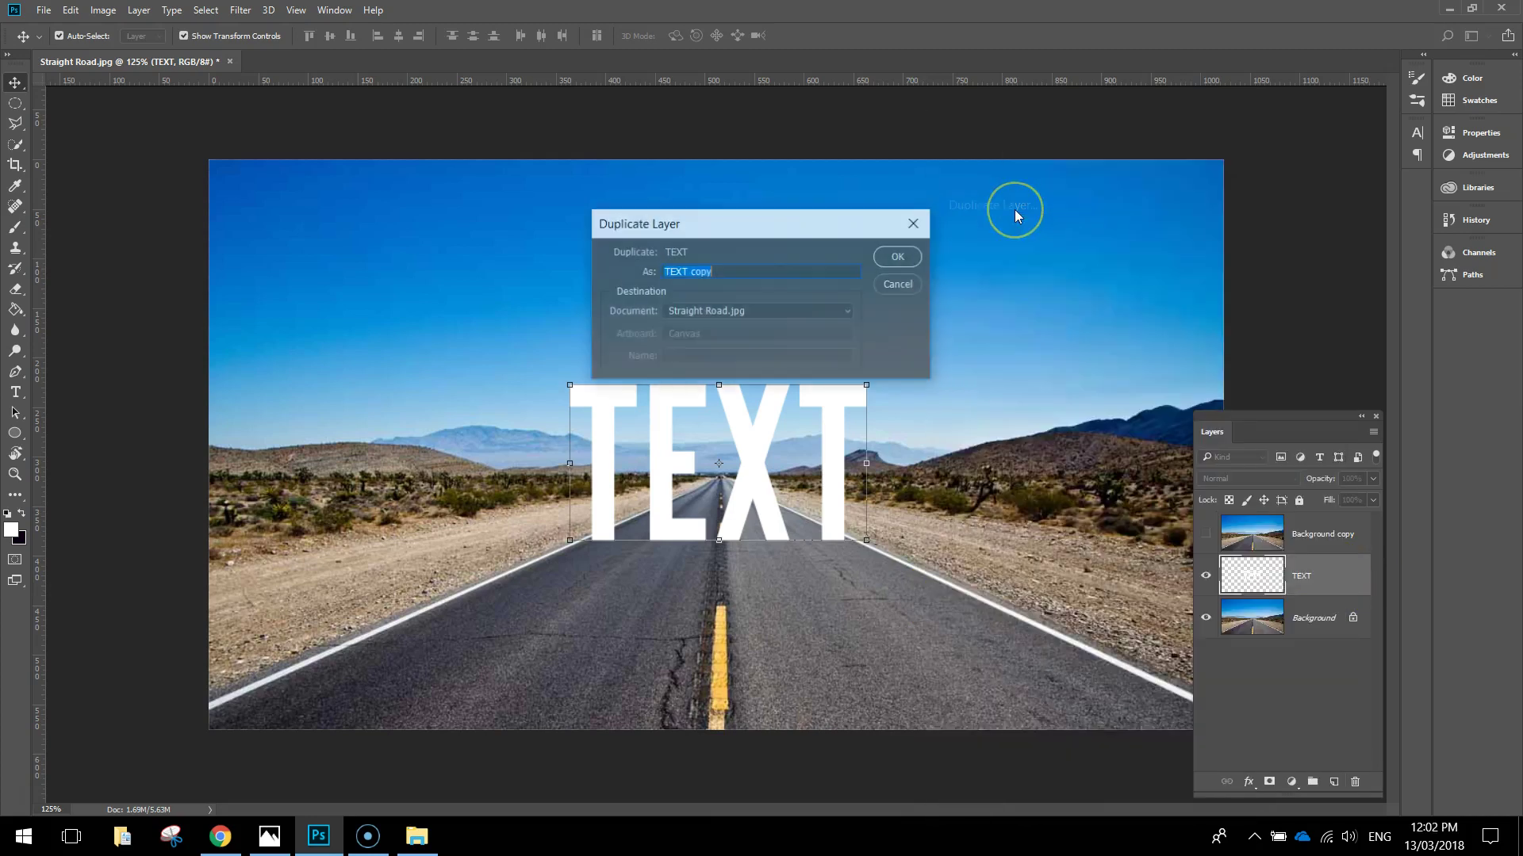
click(694, 271)
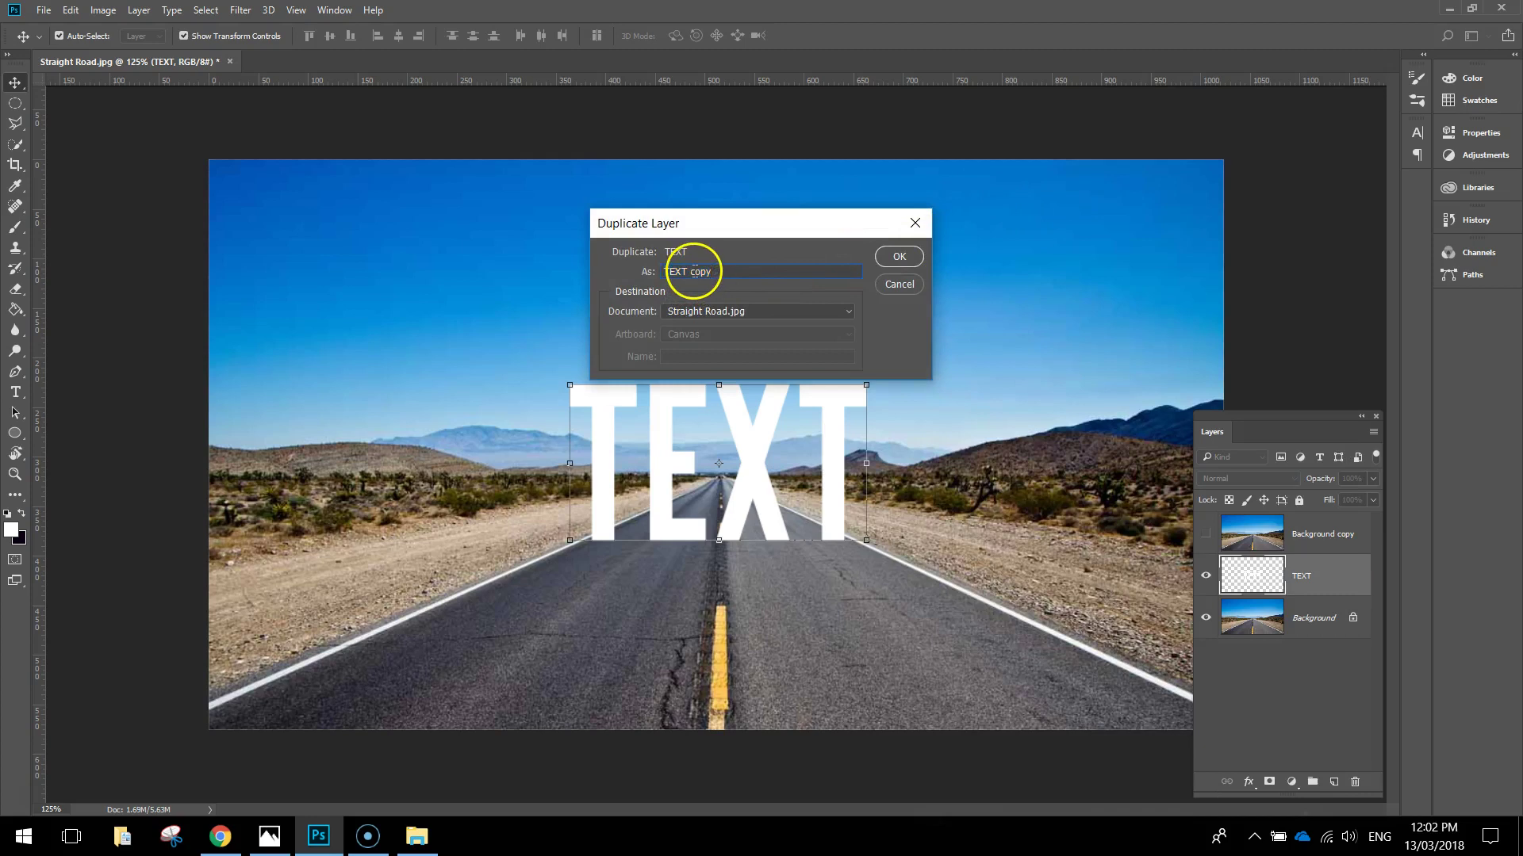
double_click(697, 271)
text(Top)
click(891, 259)
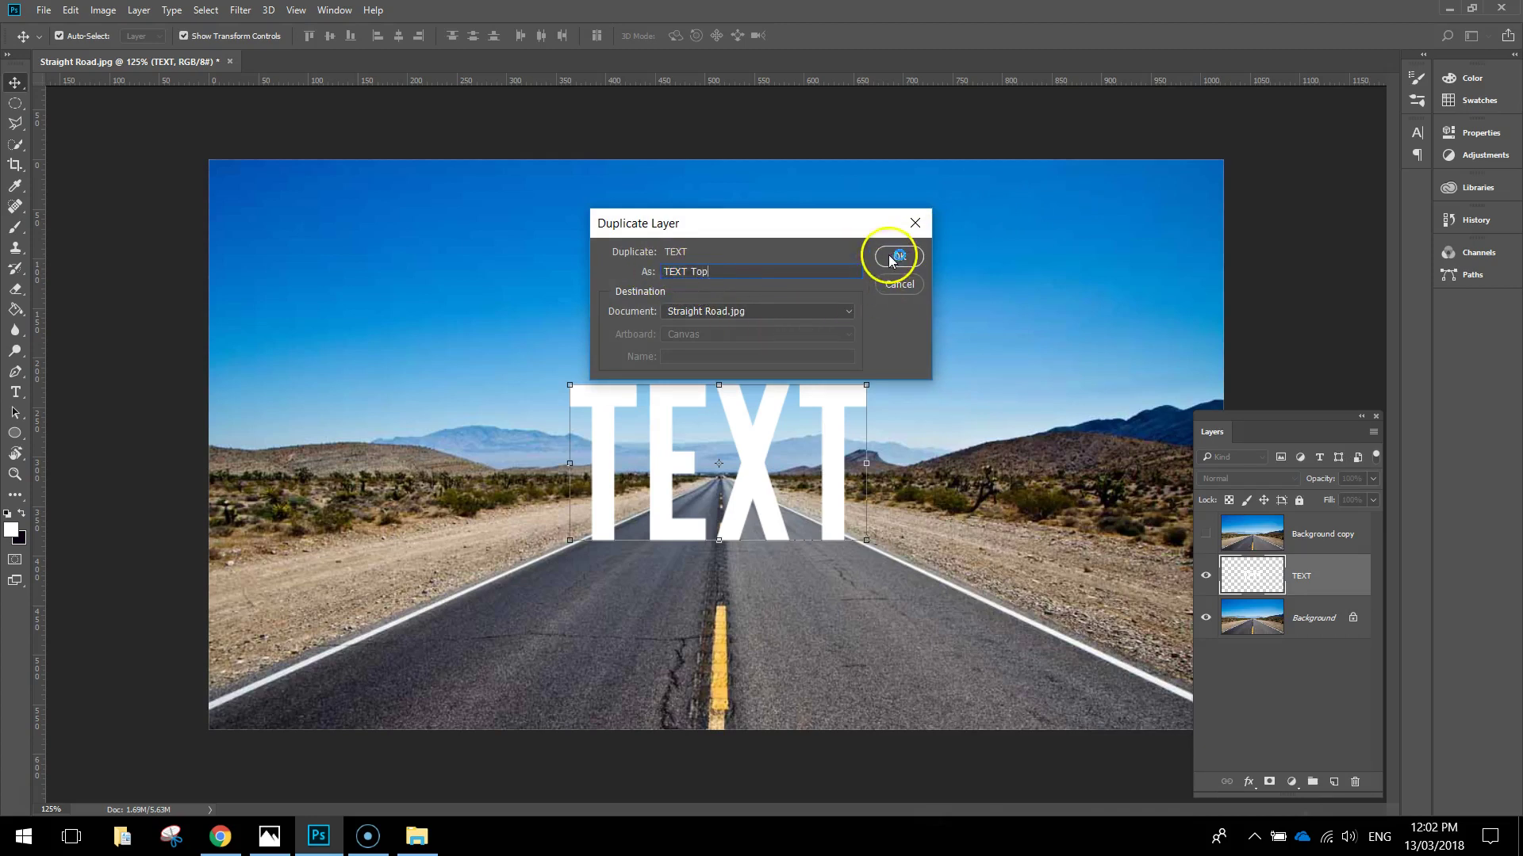
Rename the original TEXT layer to 'TEXT Bottom' and leave it selected.
click(1311, 621)
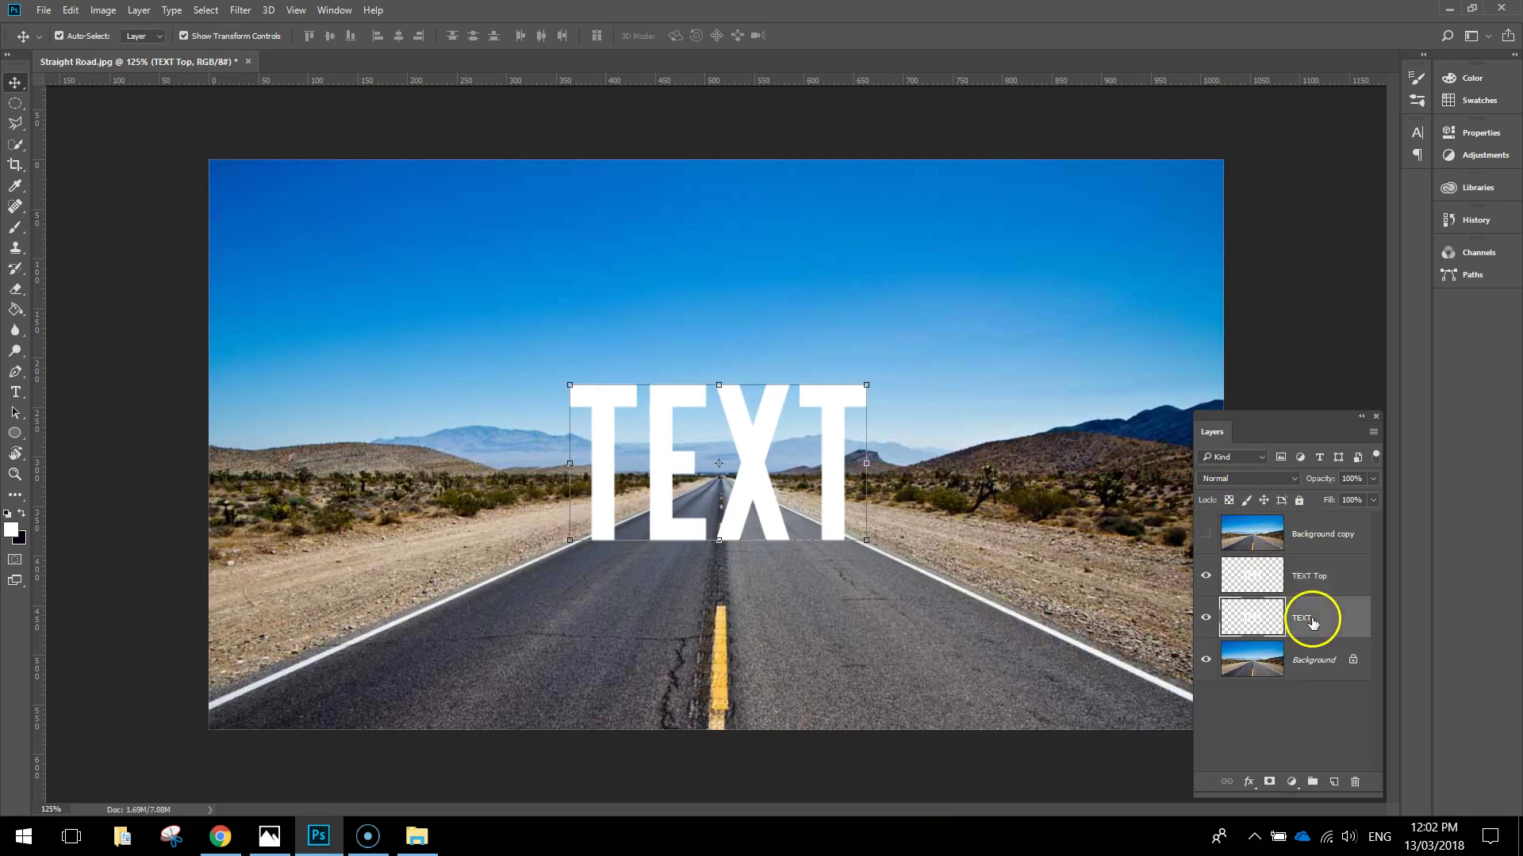
double_click(1323, 617)
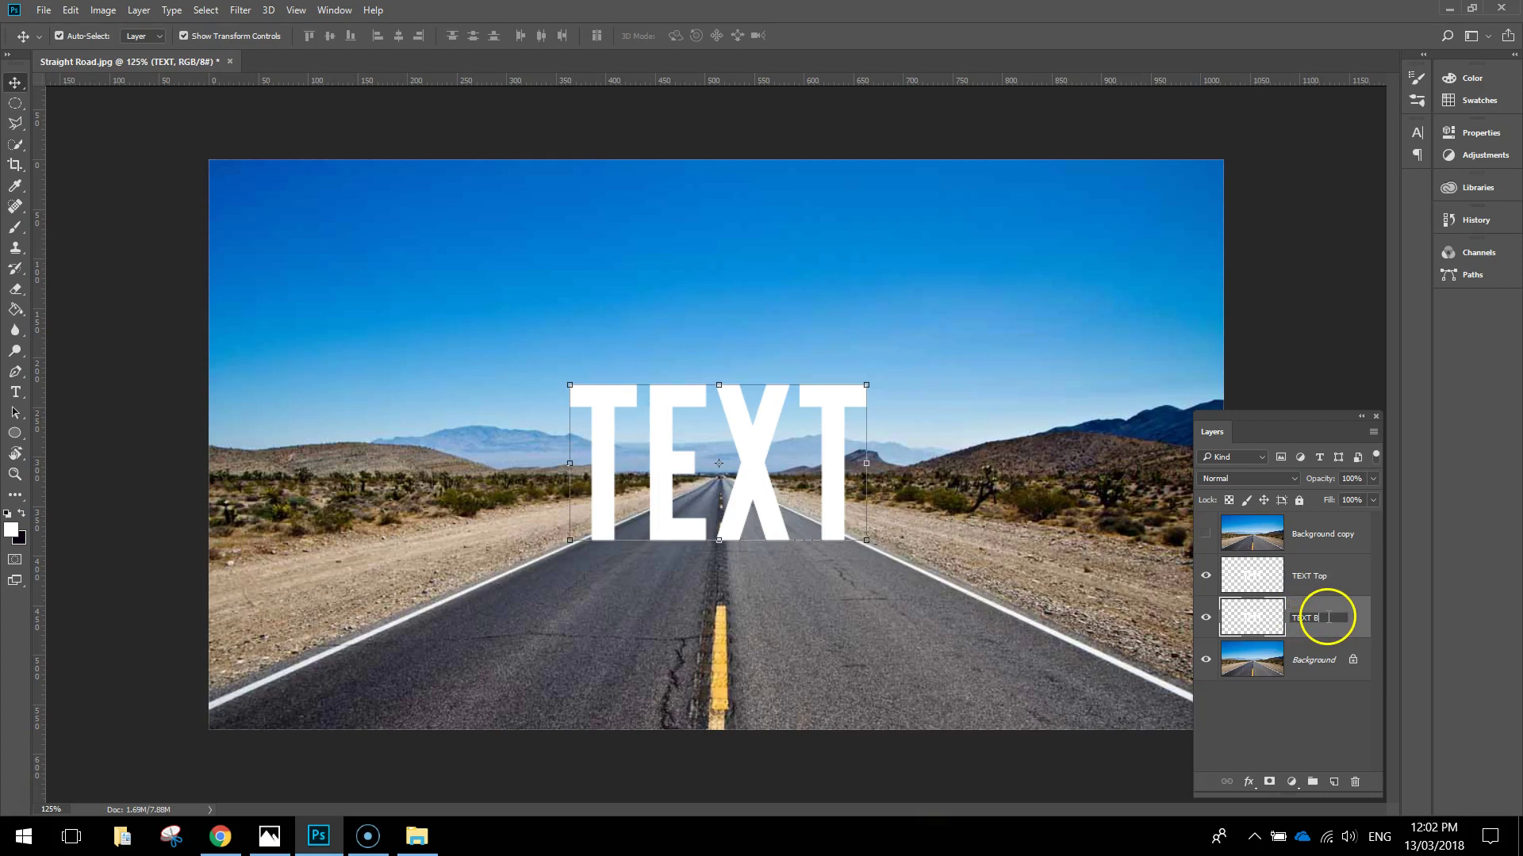
key(Return)
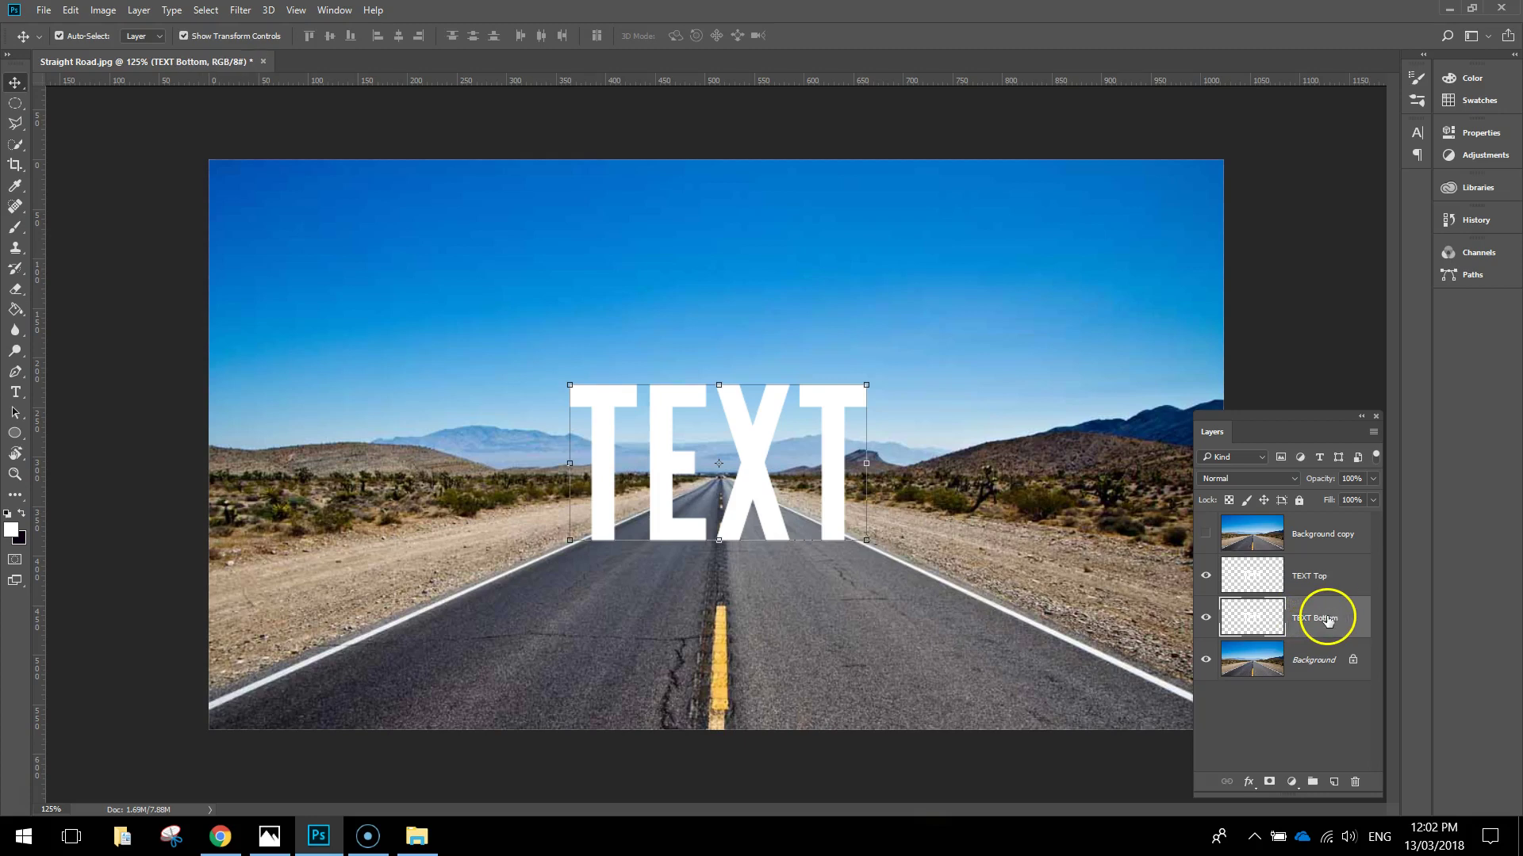
click(1342, 578)
click(1330, 619)
click(1355, 594)
click(1351, 617)
Flip TEXT Bottom vertically and nudge it down beneath TEXT Top as a mirror image.
click(1346, 625)
click(70, 9)
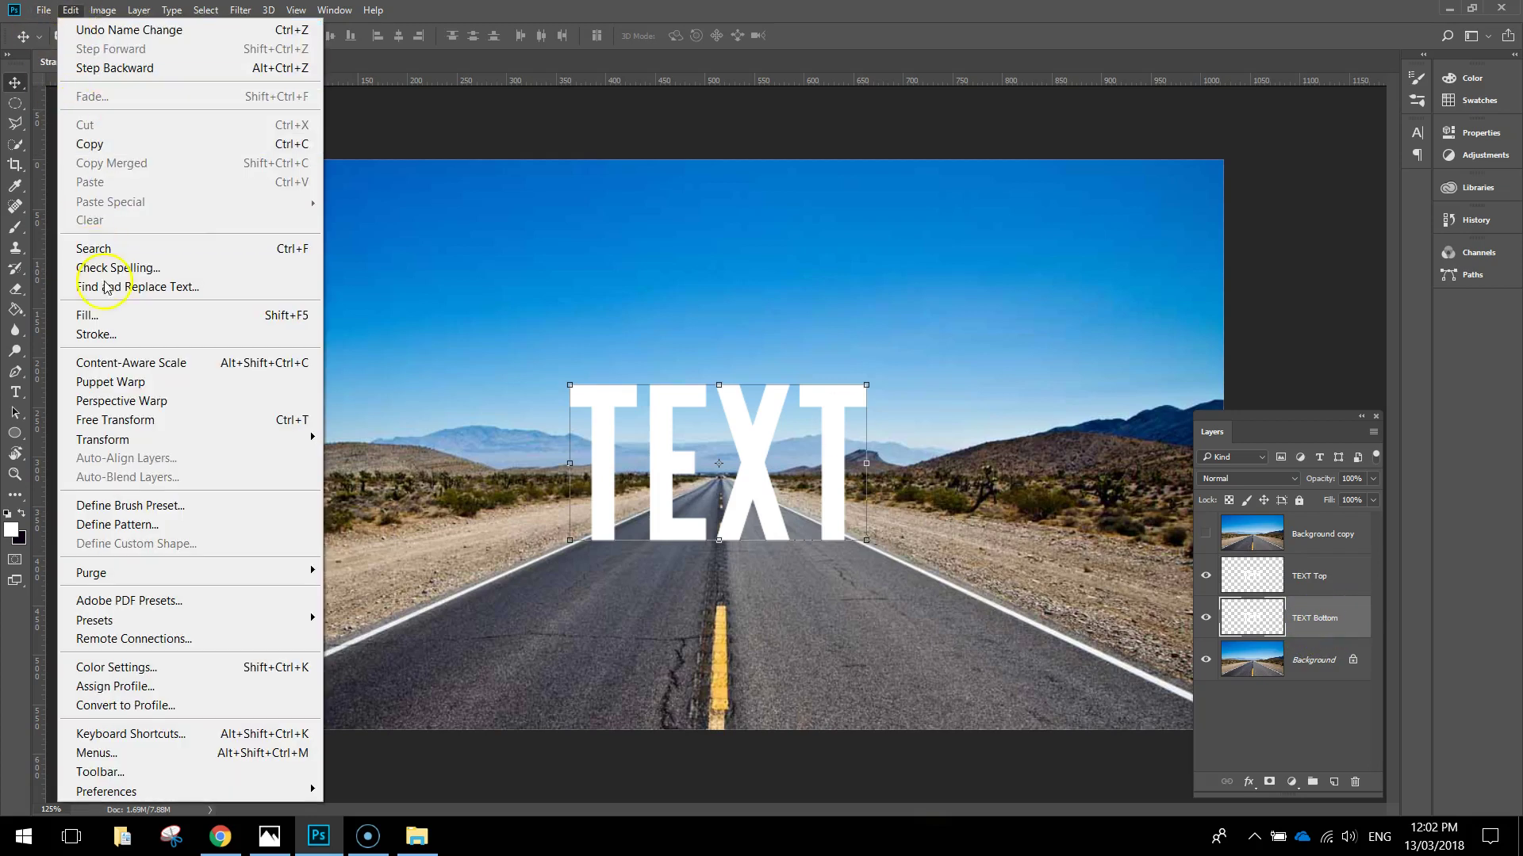
mouse_move(148, 441)
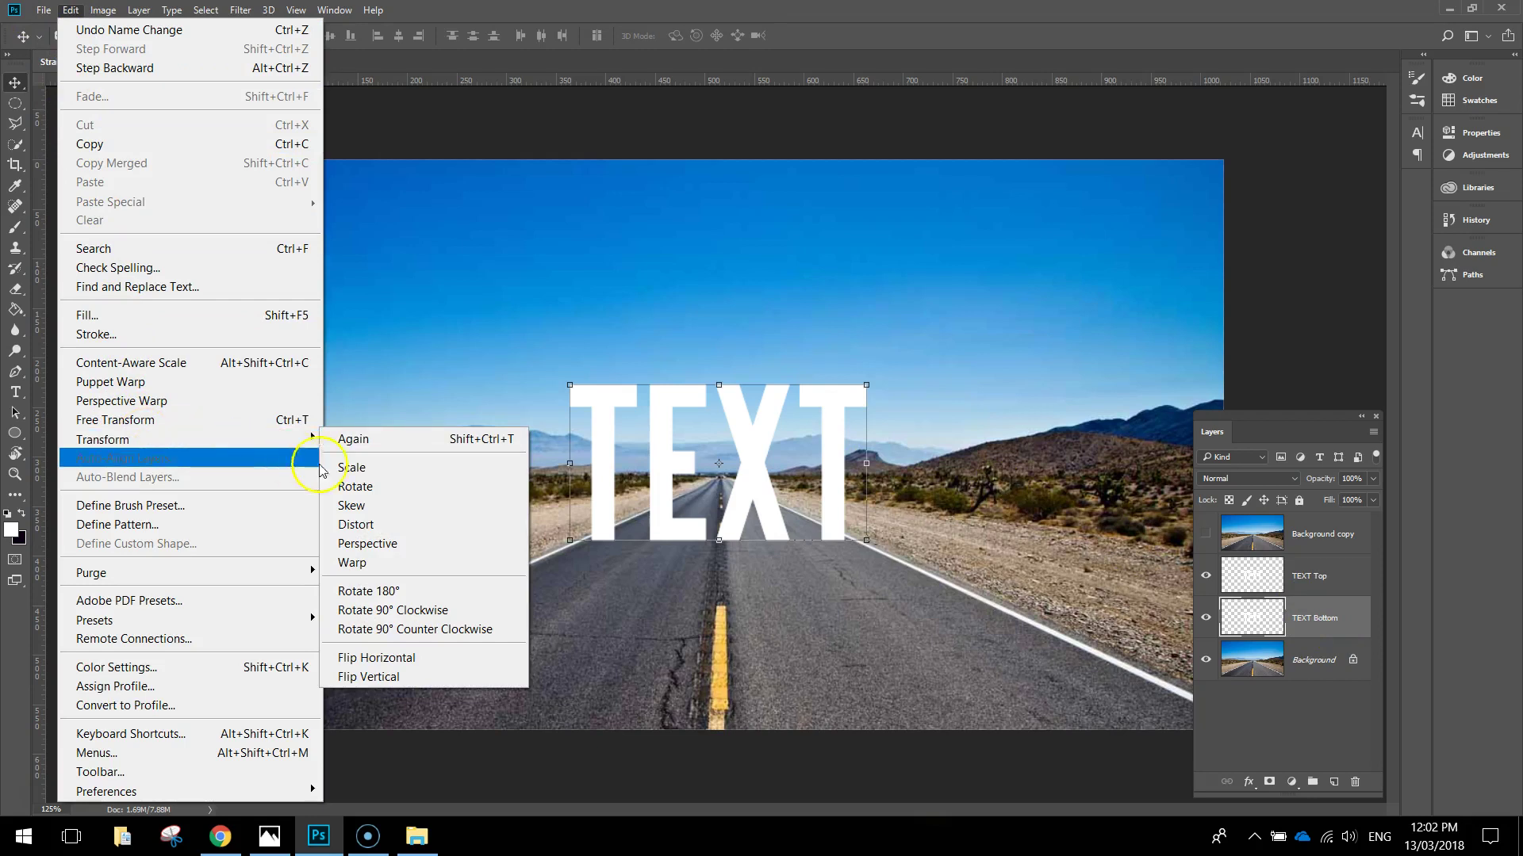
click(438, 677)
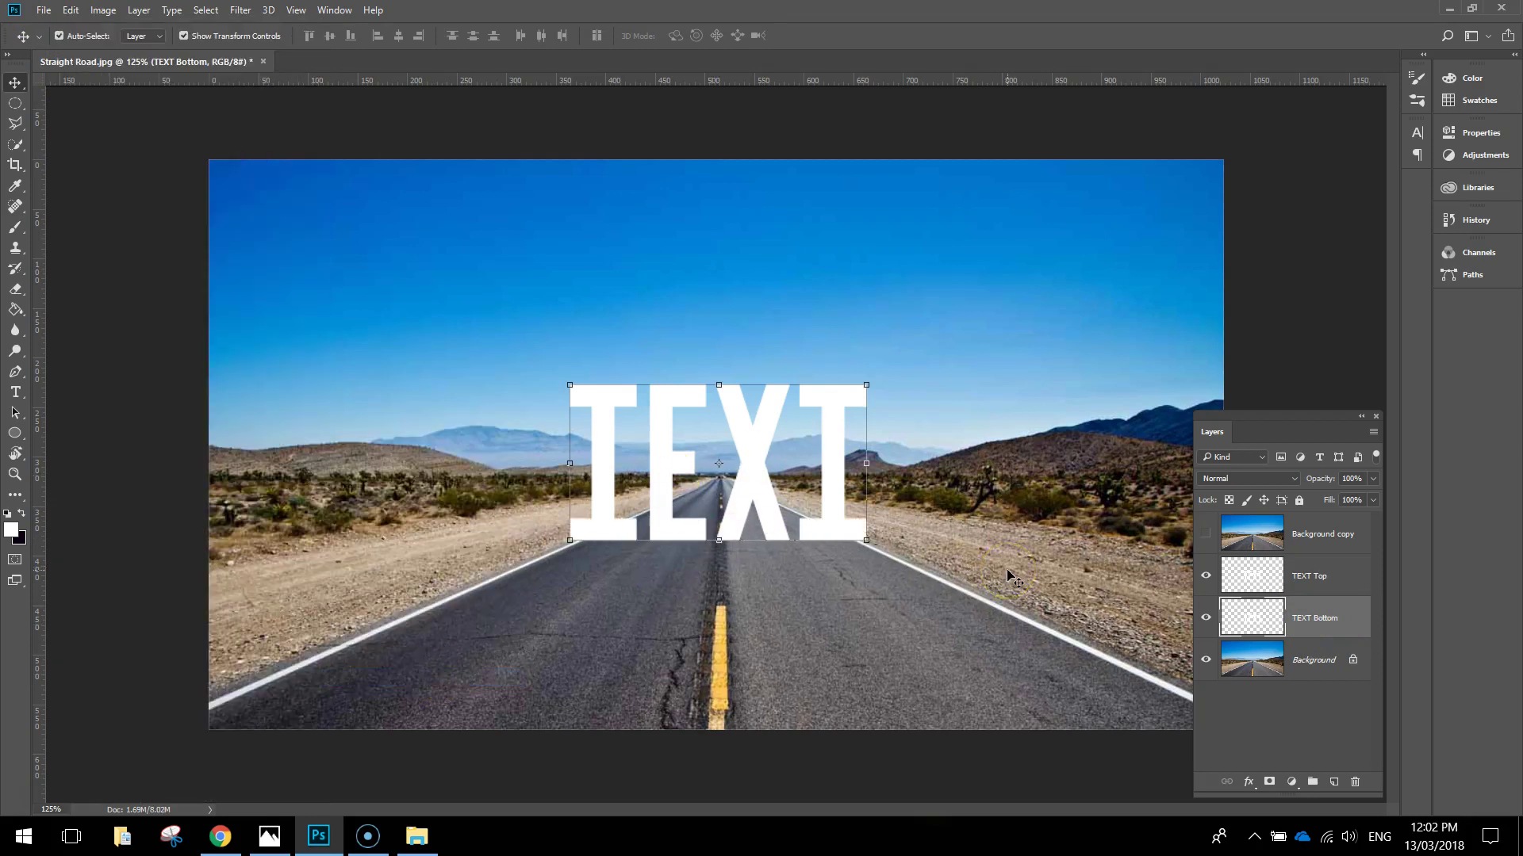
key(shift+Down)
key(shift+Down)
key(shift+Down)
key(shift+Down)
key(shift+Down)
key(shift+Down)
key(shift+Down)
key(shift+Down)
key(shift+Down)
key(shift+Down)
key(shift+Down)
key(shift+Down)
key(shift+Down)
key(shift+Down)
key(shift+Down)
key(shift+Down)
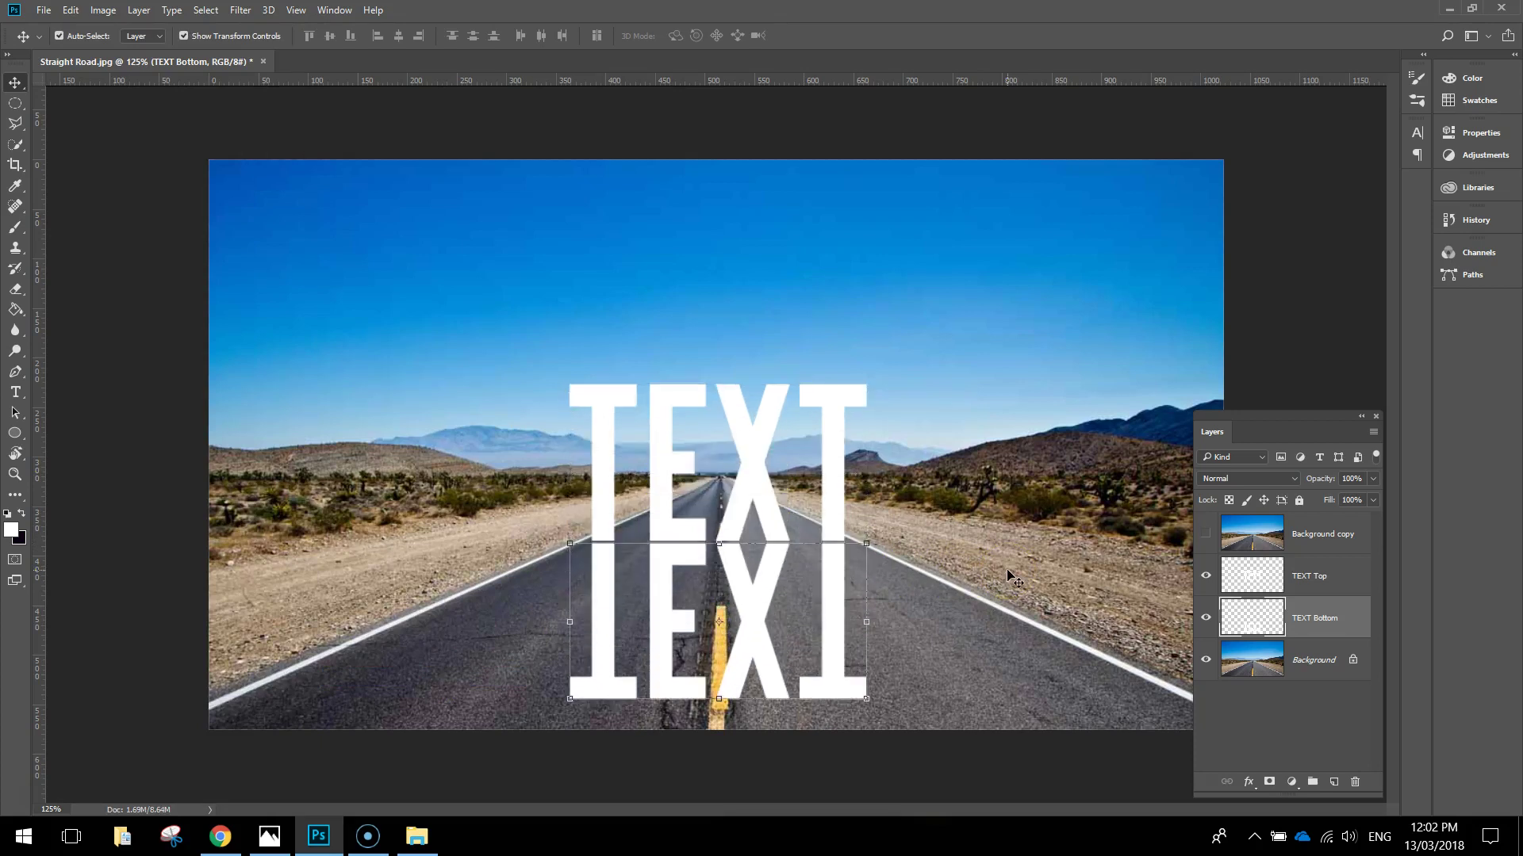
click(1003, 476)
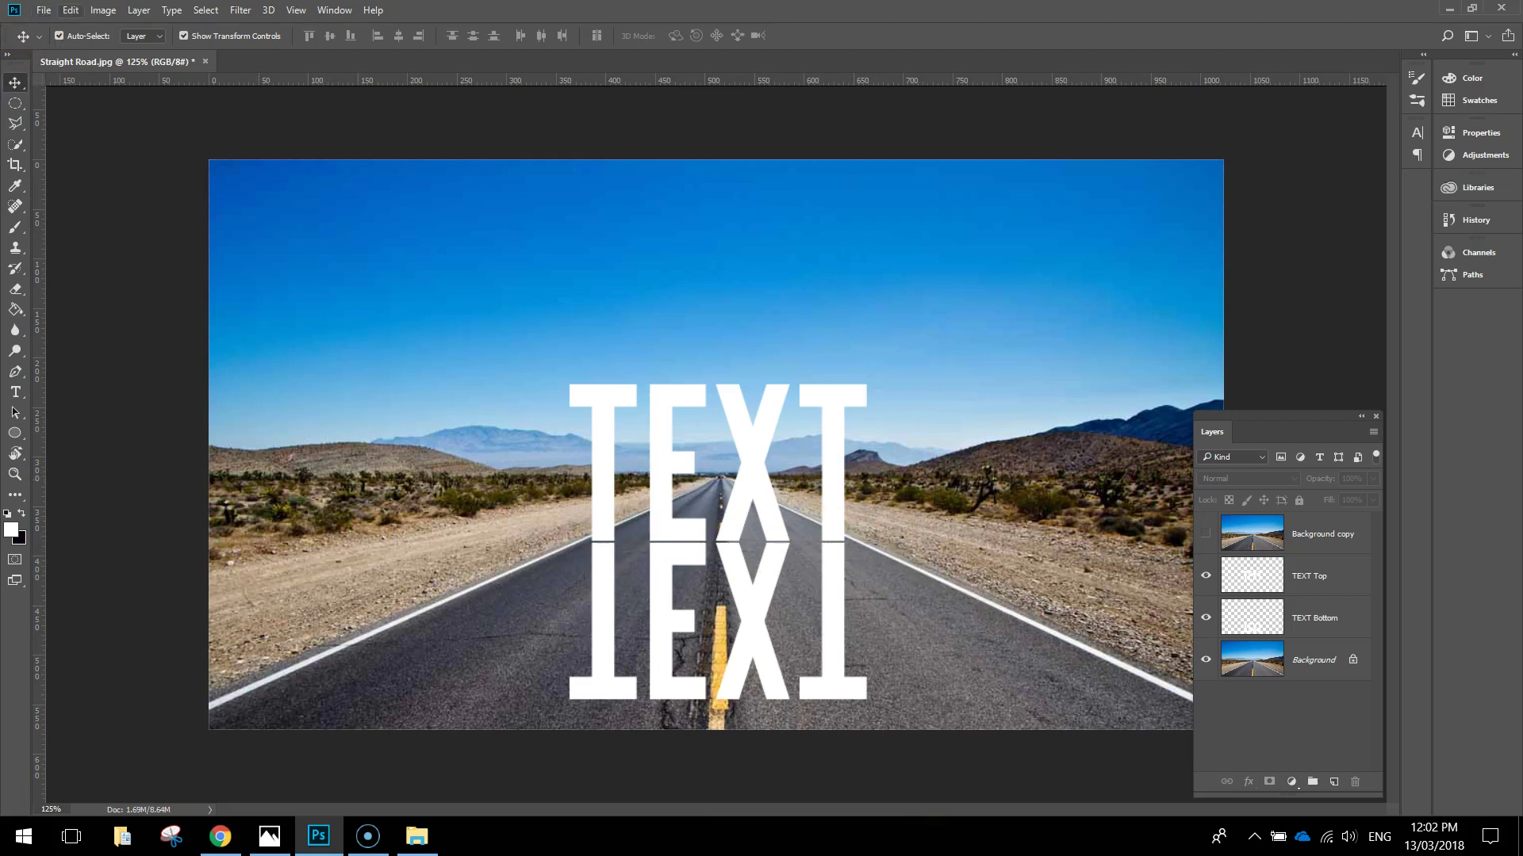
click(1329, 623)
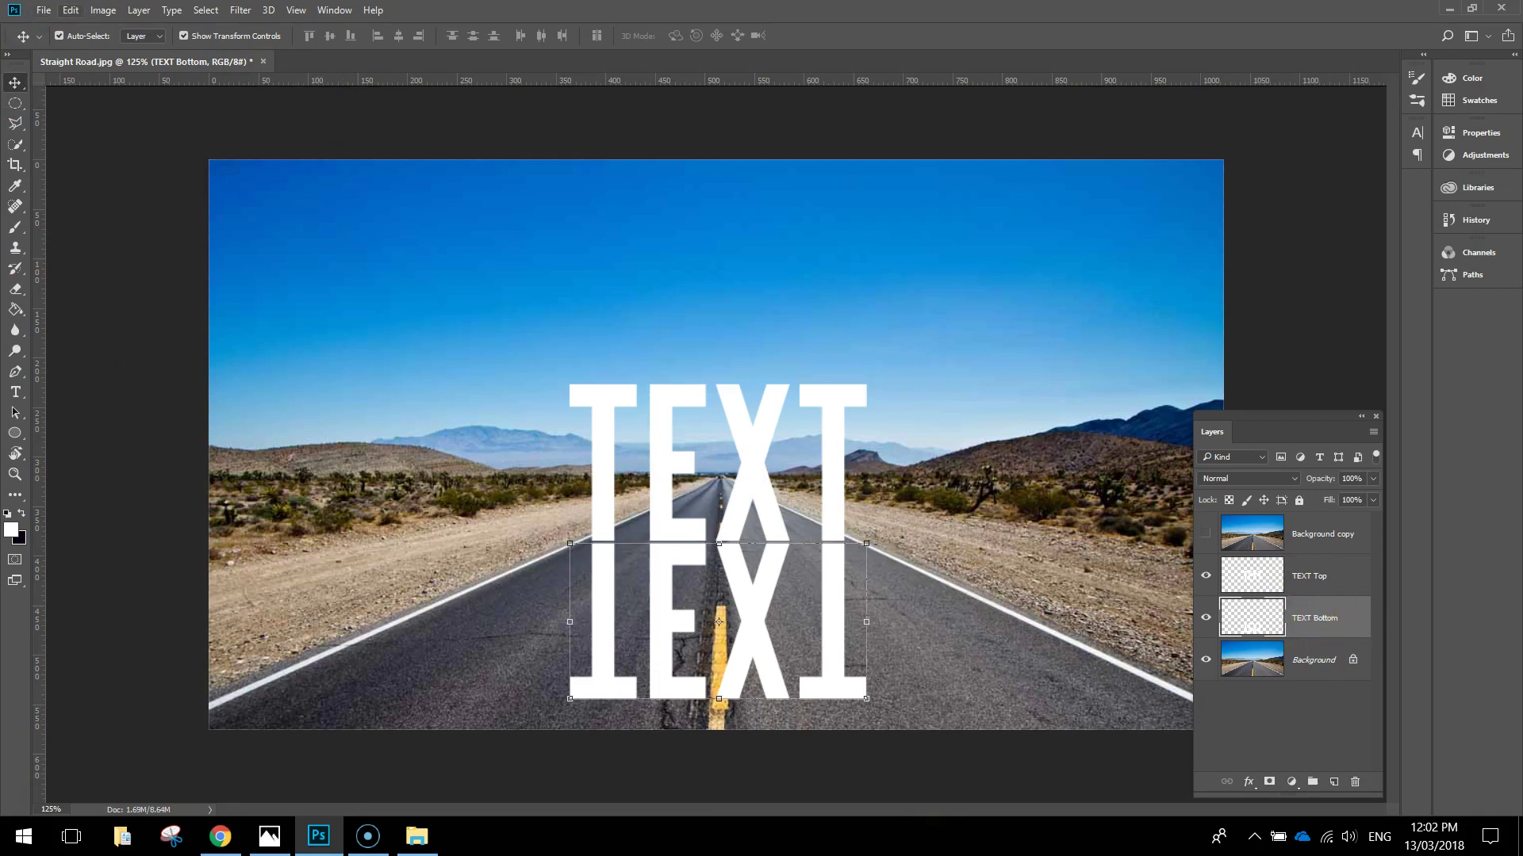
Widen the reflection's bottom edge in perspective, then squash it to about 55% height.
click(71, 11)
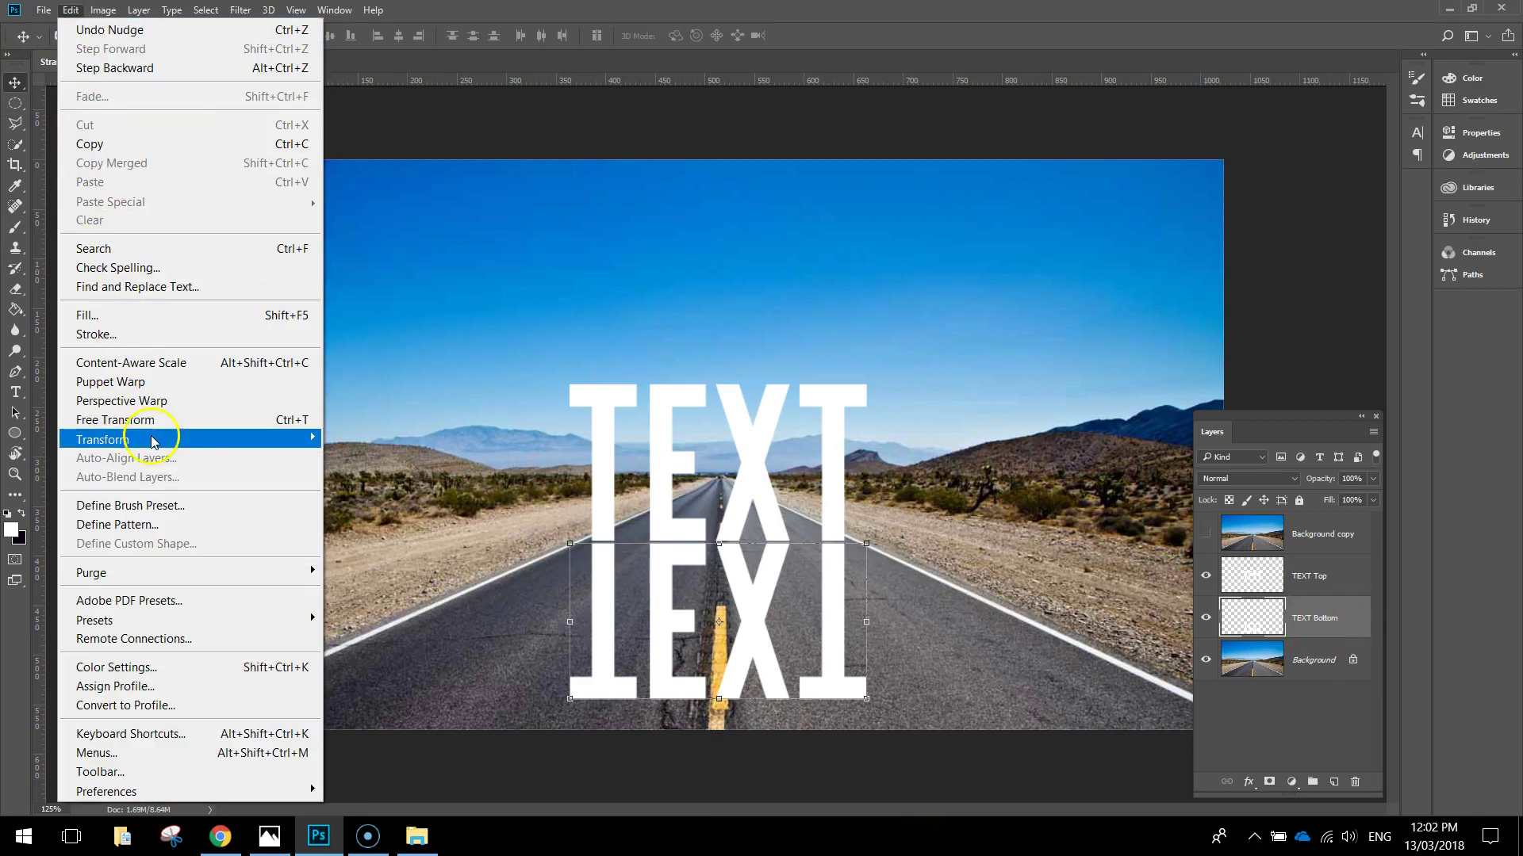
mouse_move(187, 440)
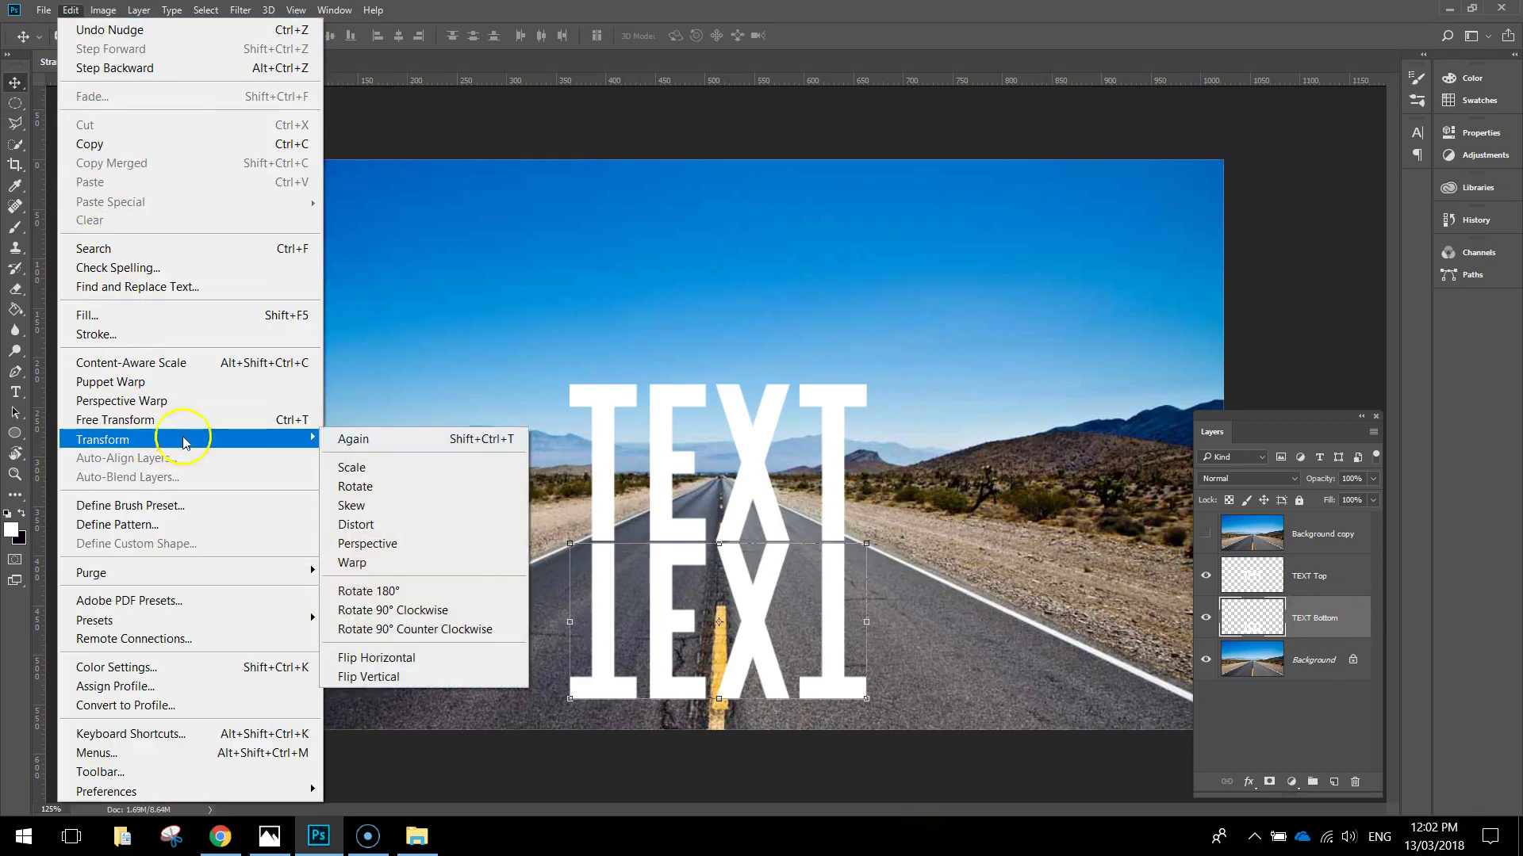
click(388, 544)
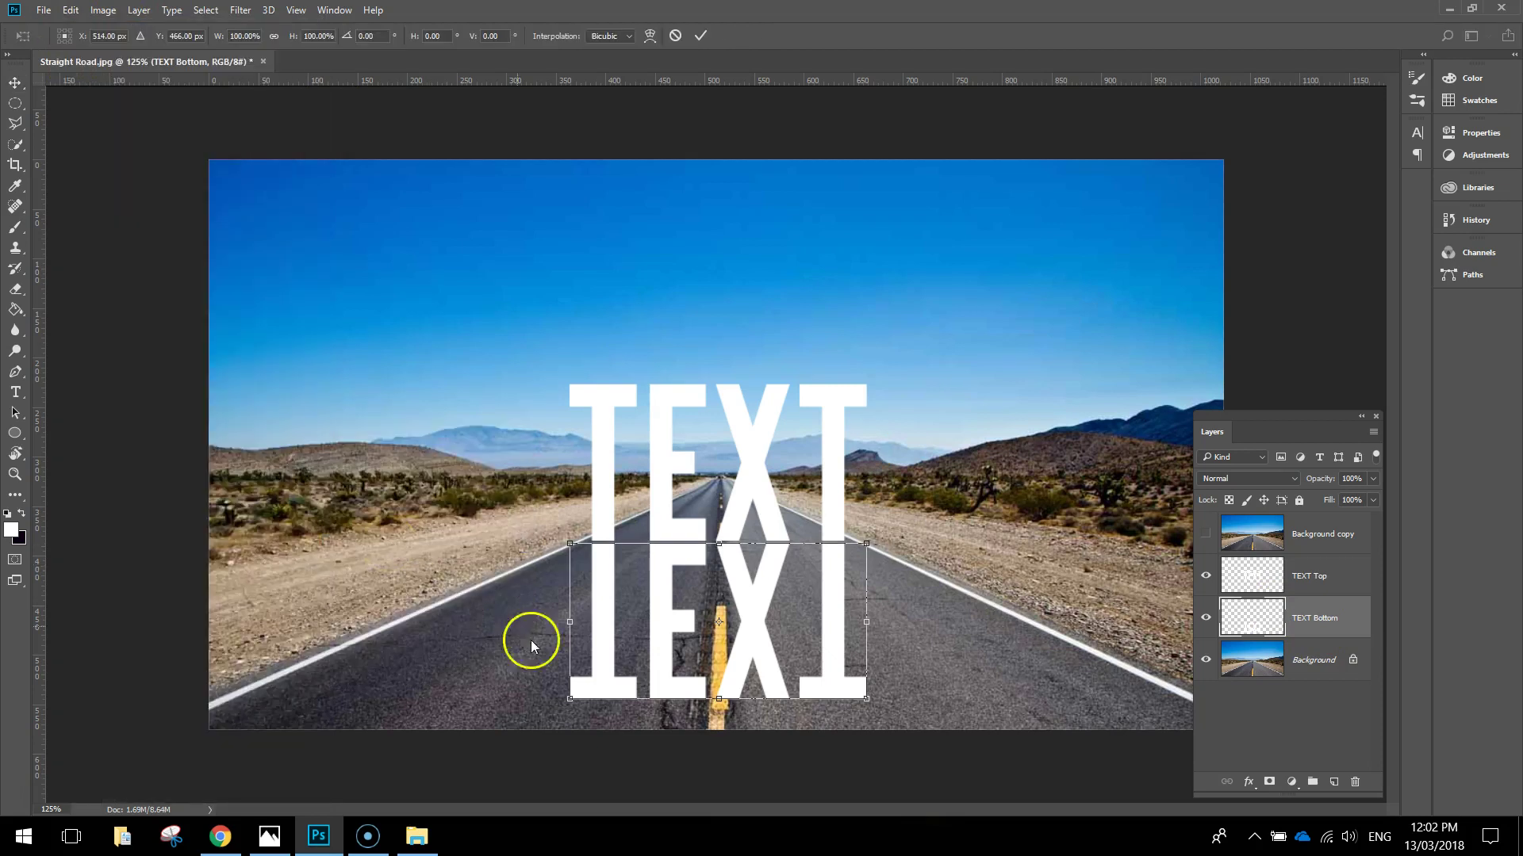
drag(570, 698, 267, 612)
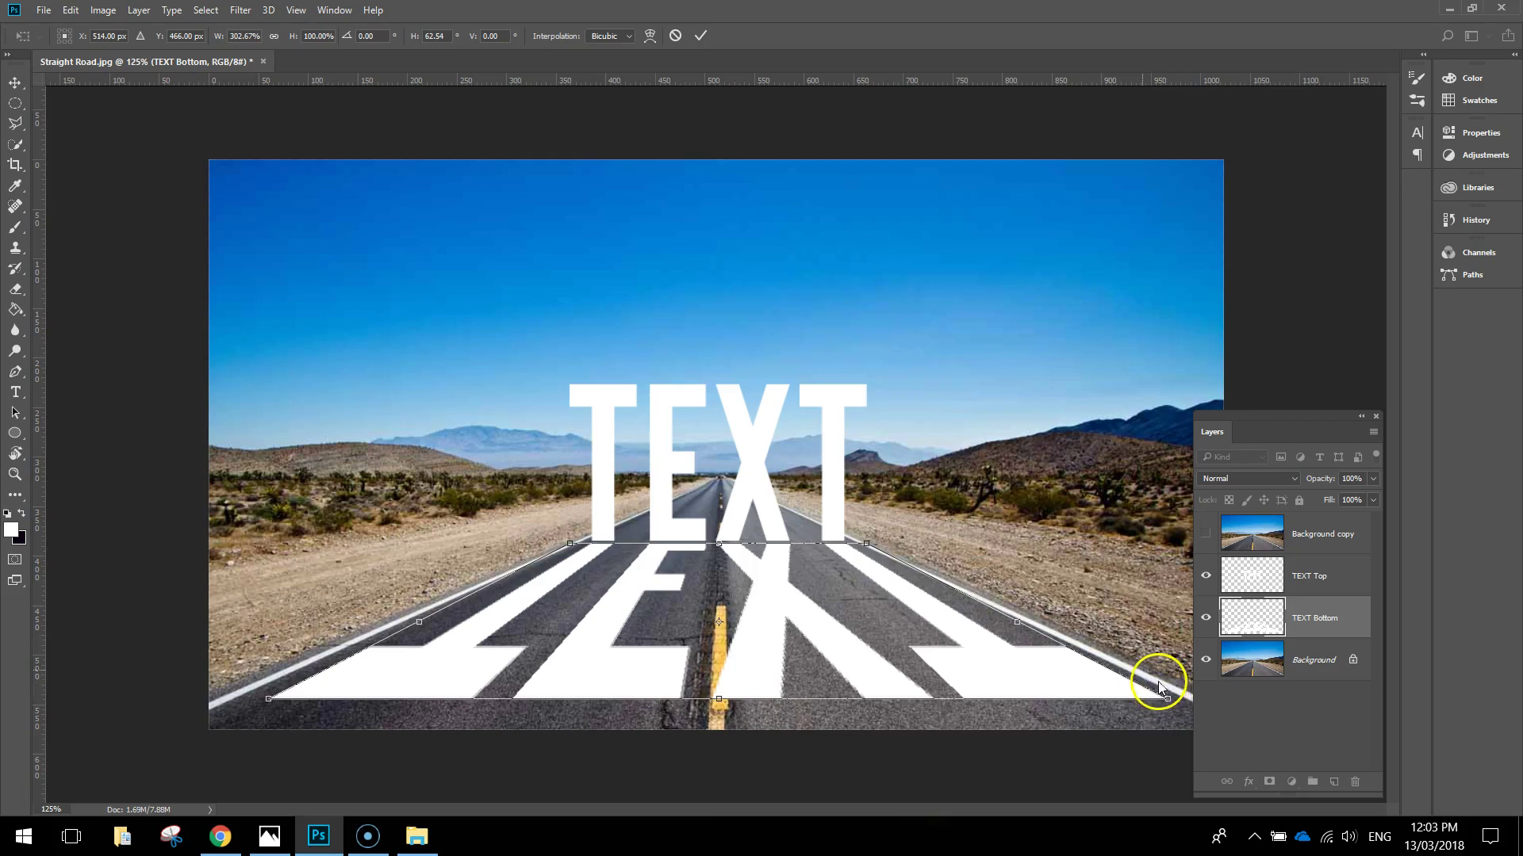
click(701, 36)
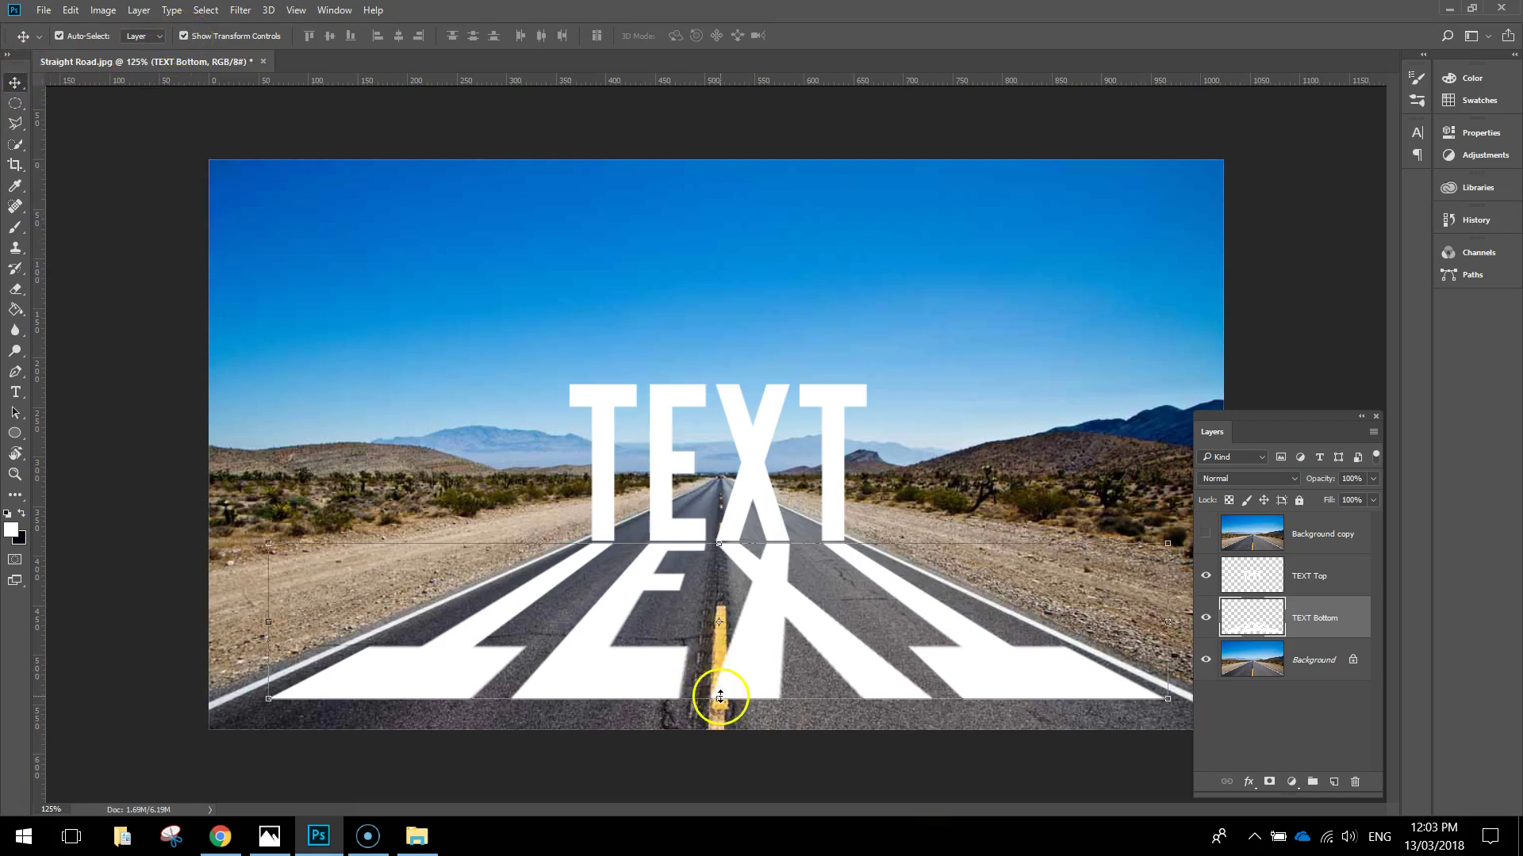
drag(719, 699, 733, 627)
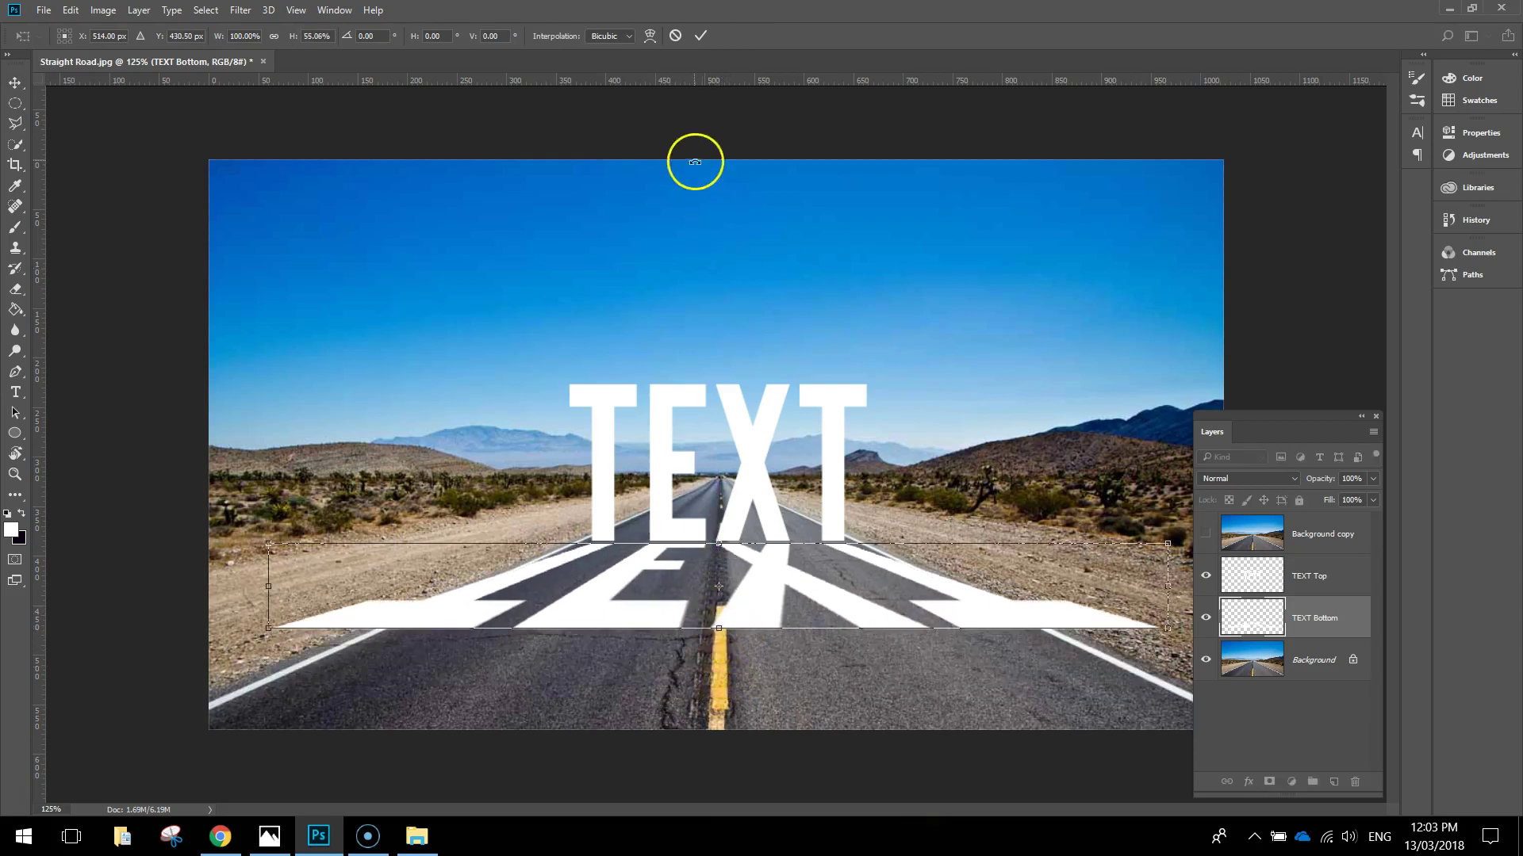
click(703, 35)
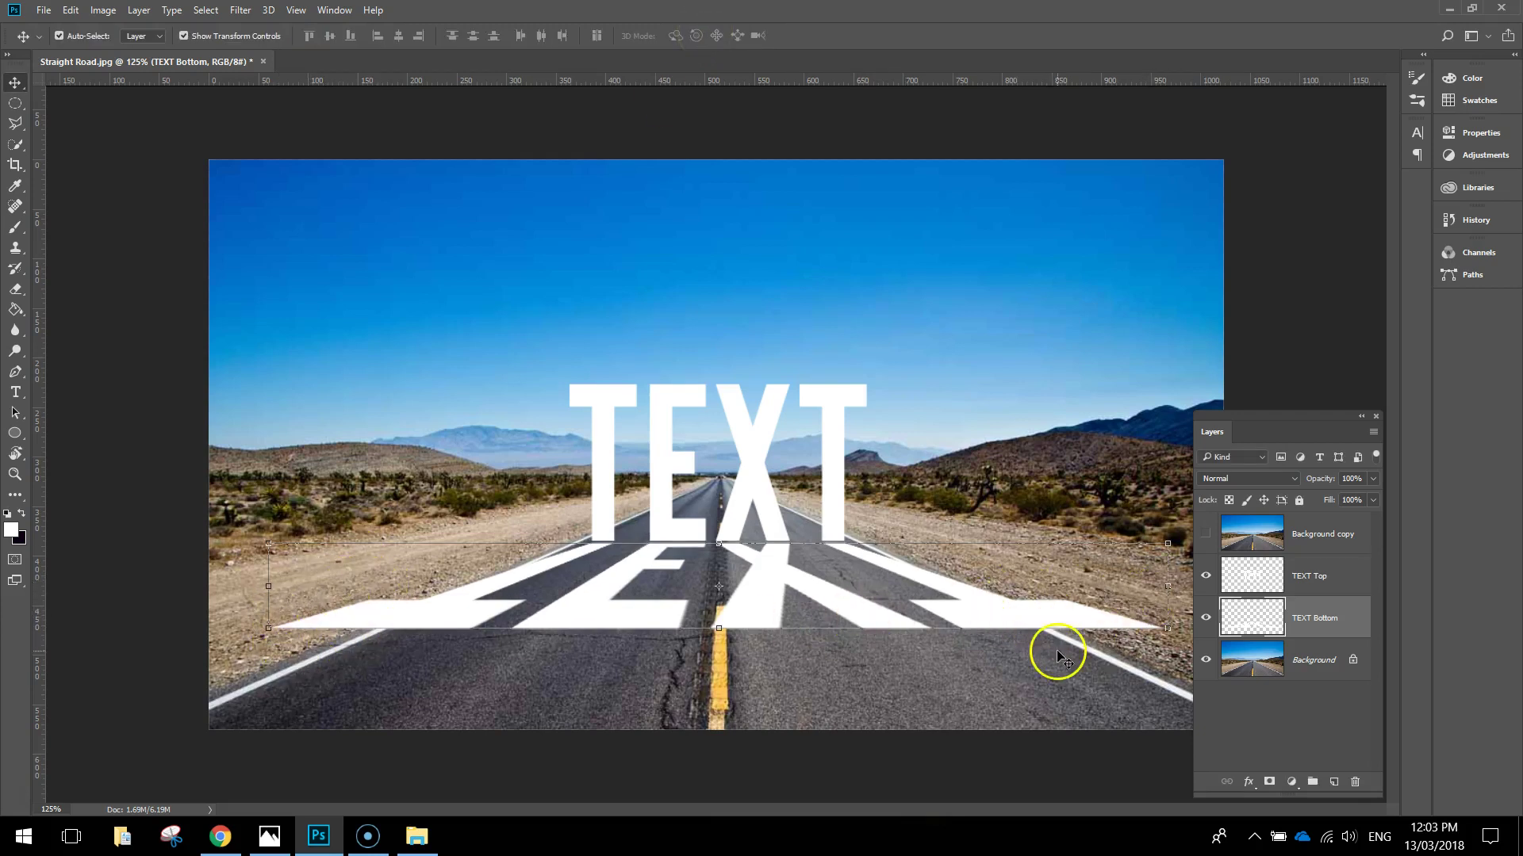
Pull the reflection's bottom-left corner inward in perspective so it tapers onto the asphalt.
click(71, 10)
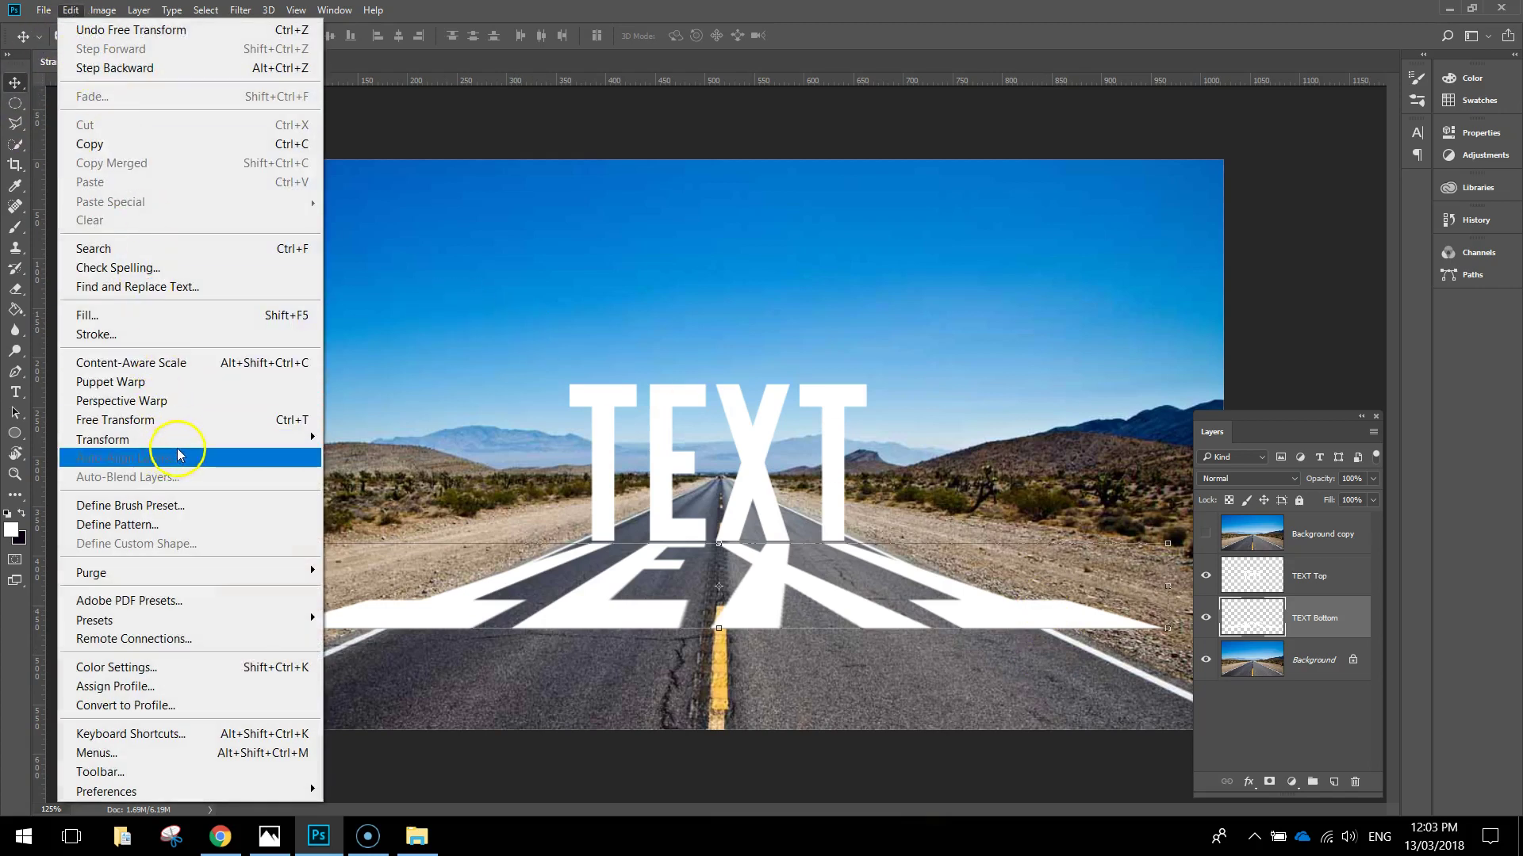
mouse_move(190, 440)
click(401, 539)
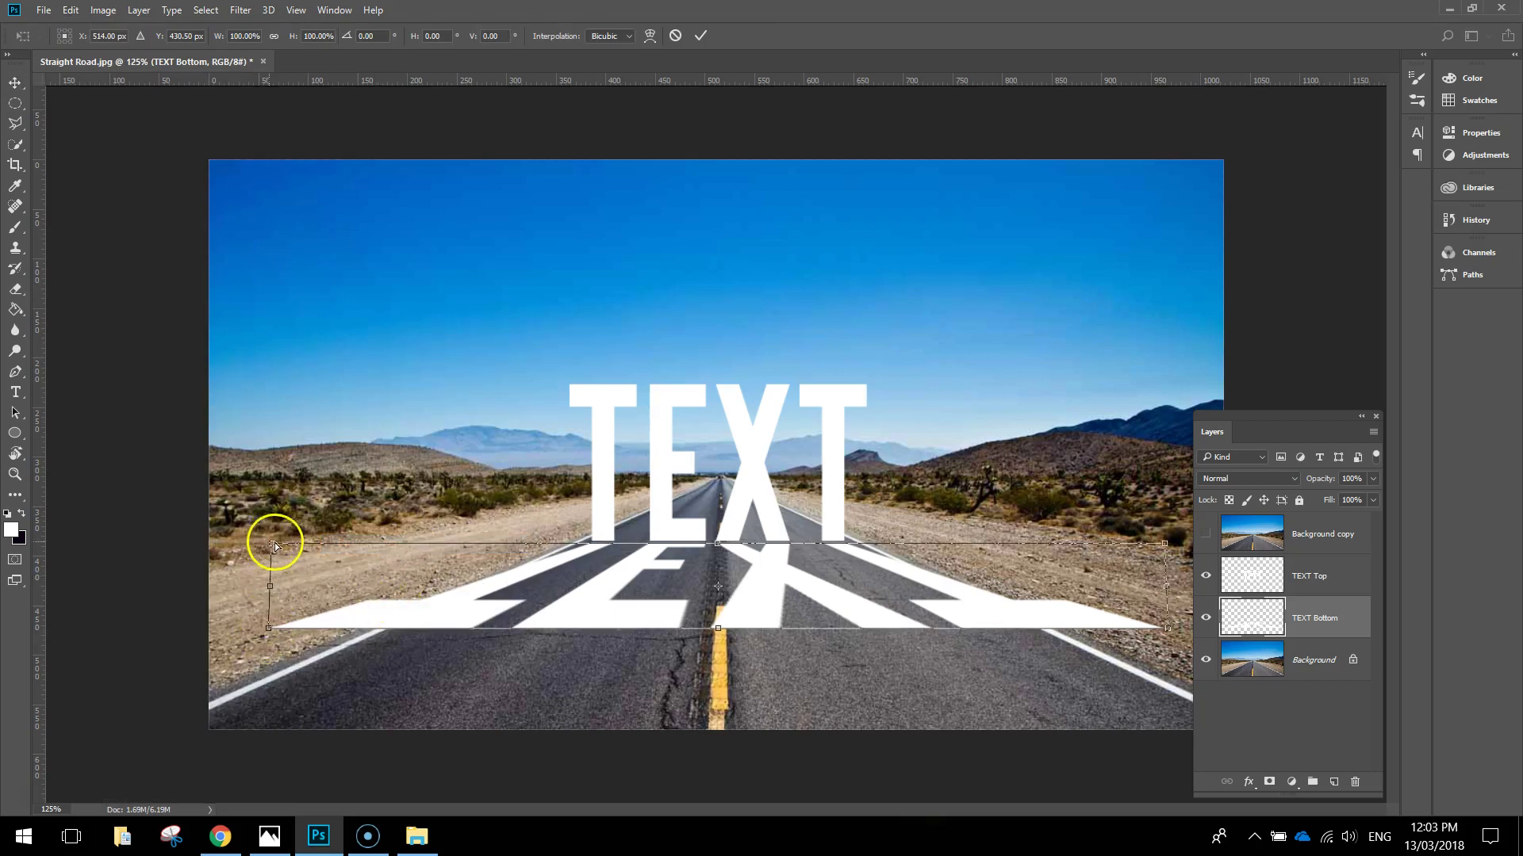
drag(270, 544, 308, 546)
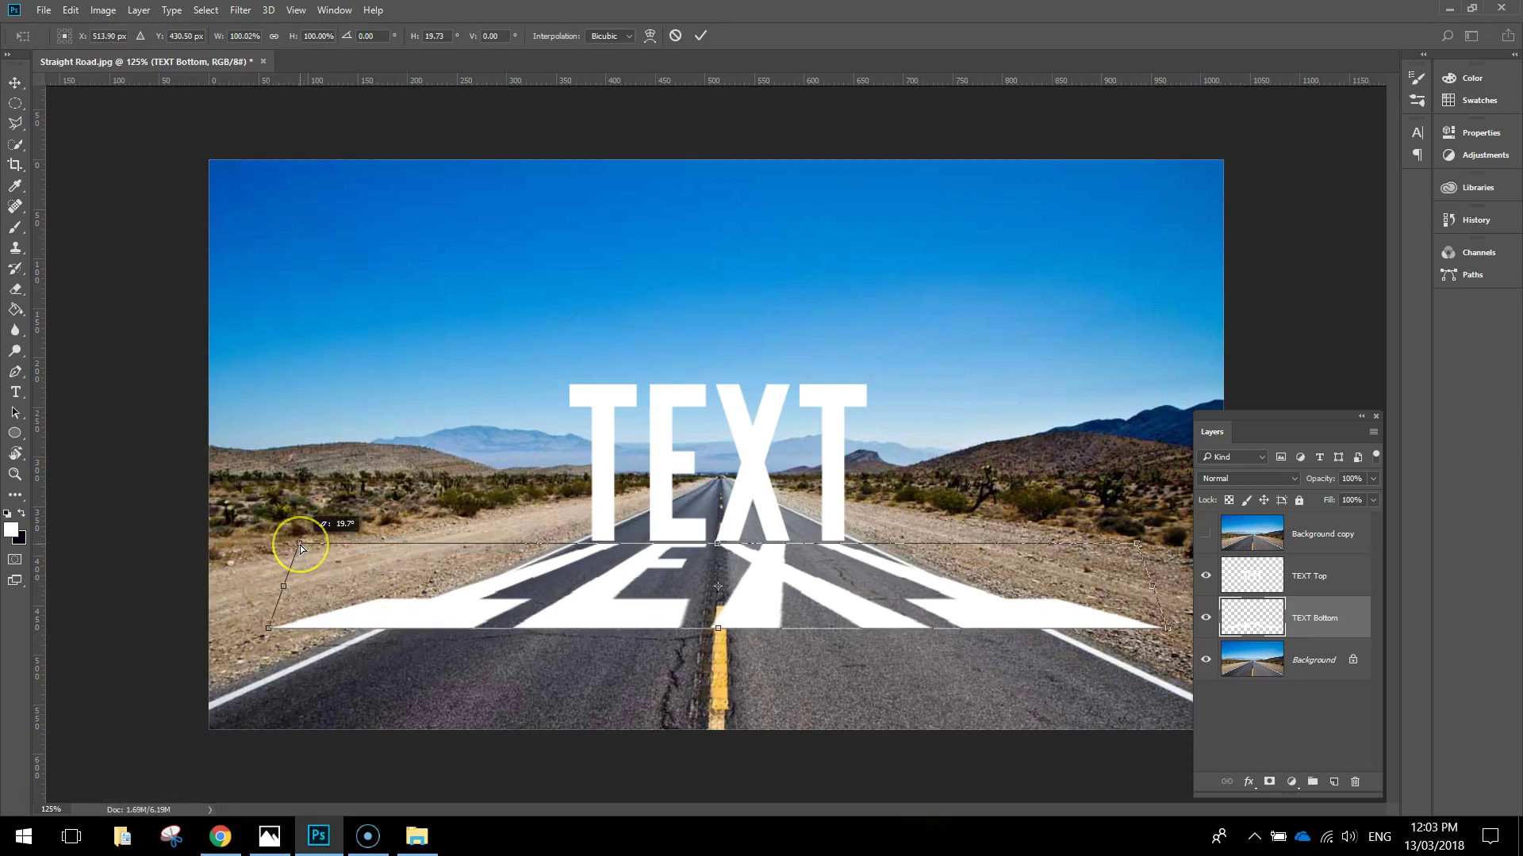
key(ctrl+z)
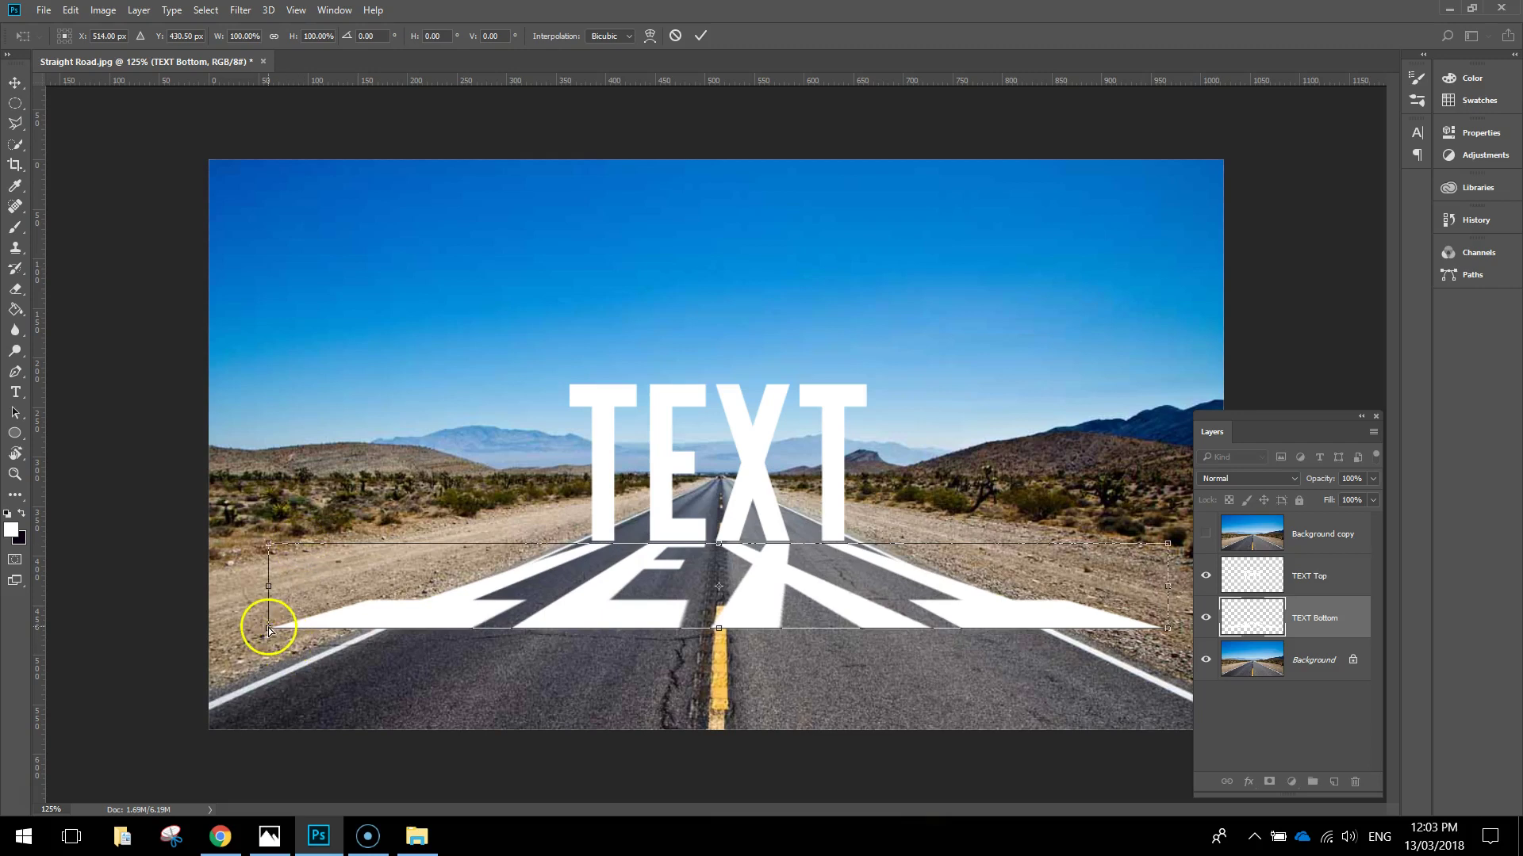
drag(269, 631, 403, 636)
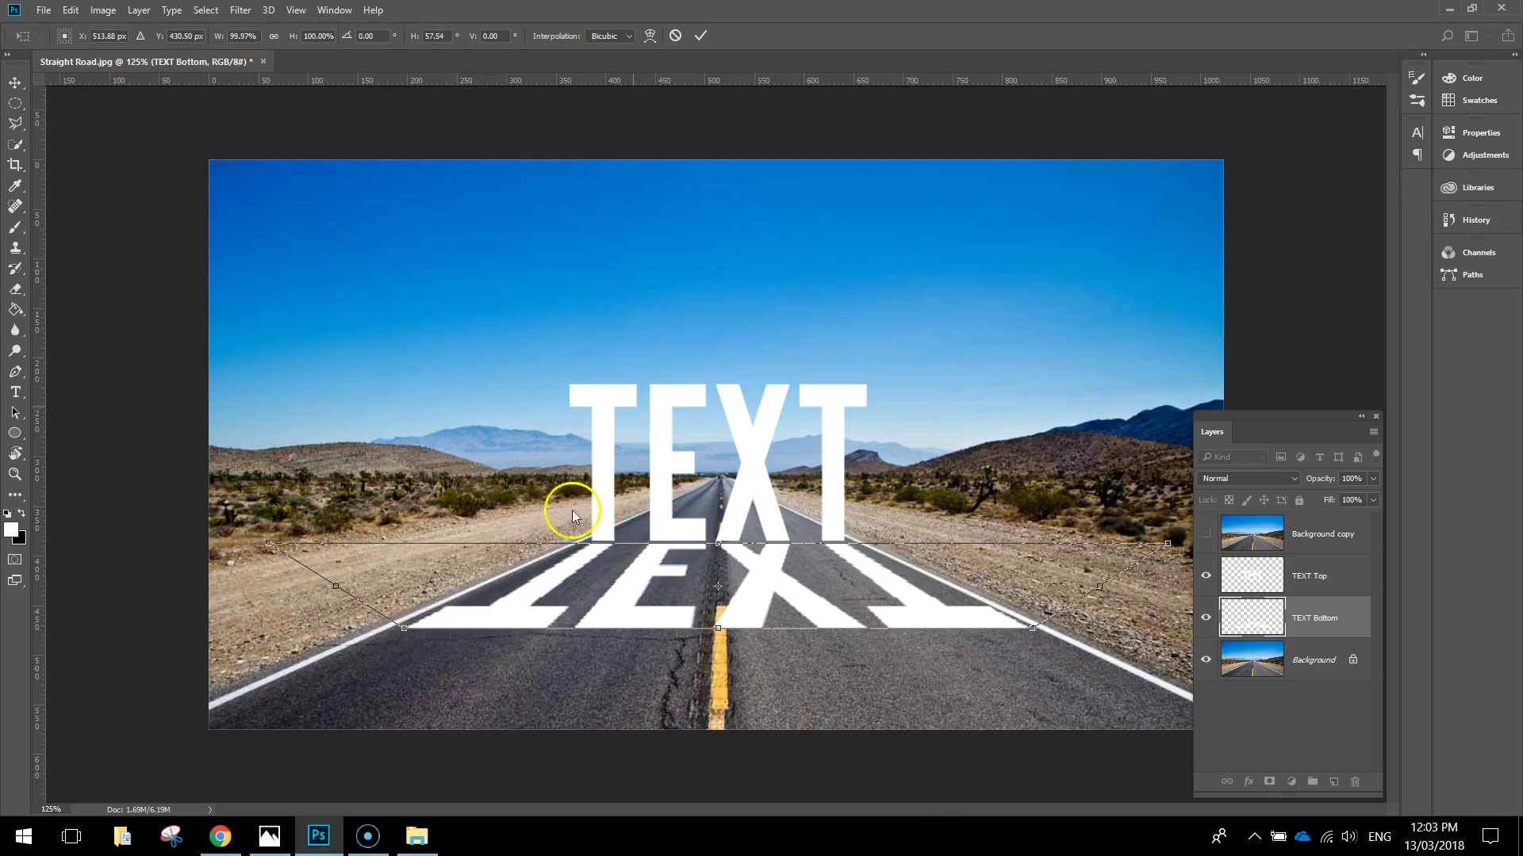
click(701, 36)
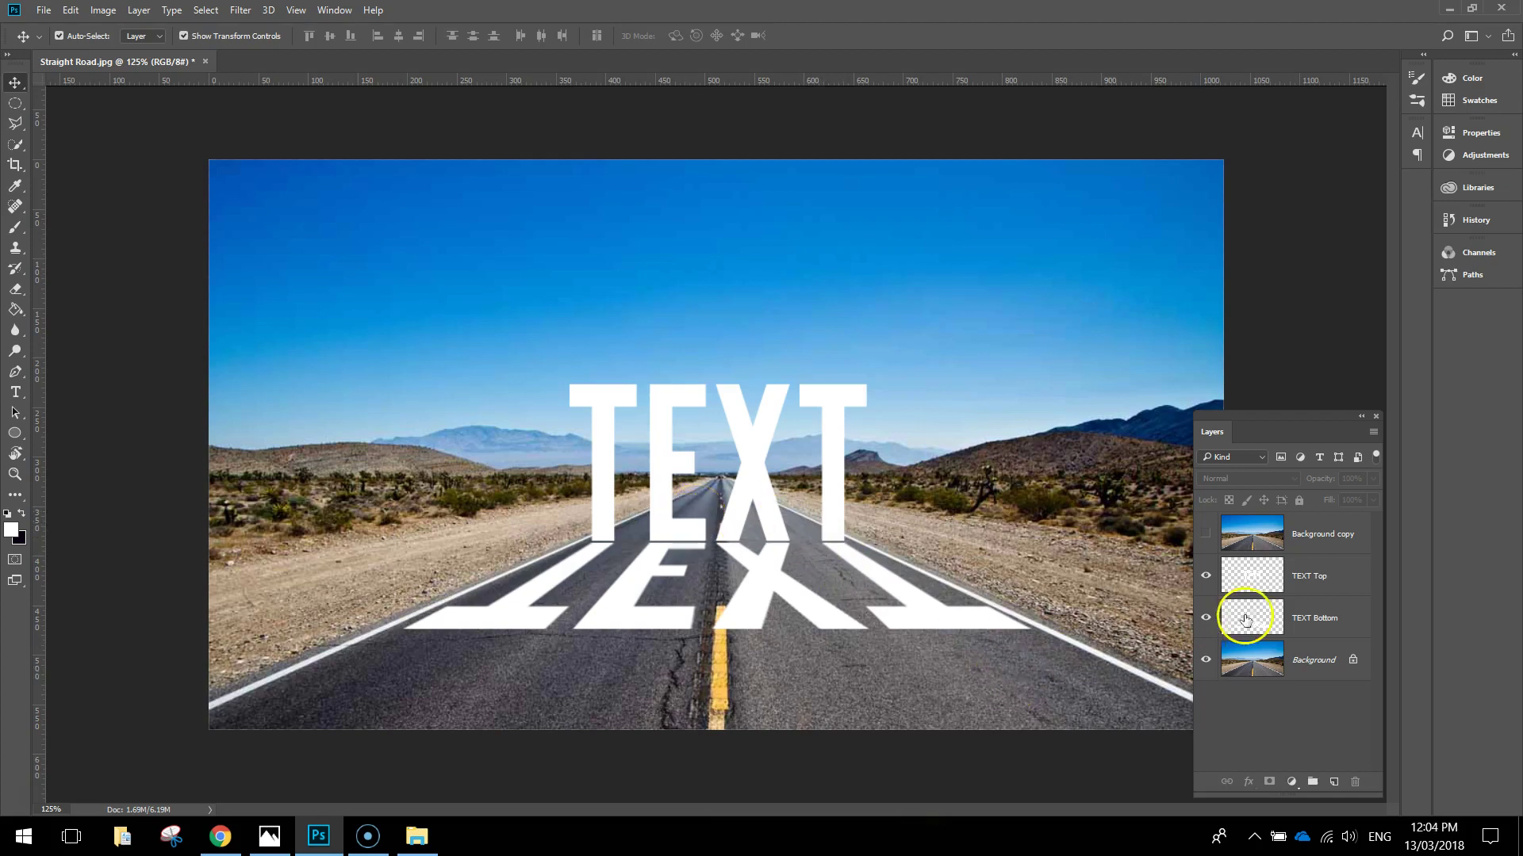
Hide the mirrored TEXT Bottom layer, then select the Background layer.
click(1206, 619)
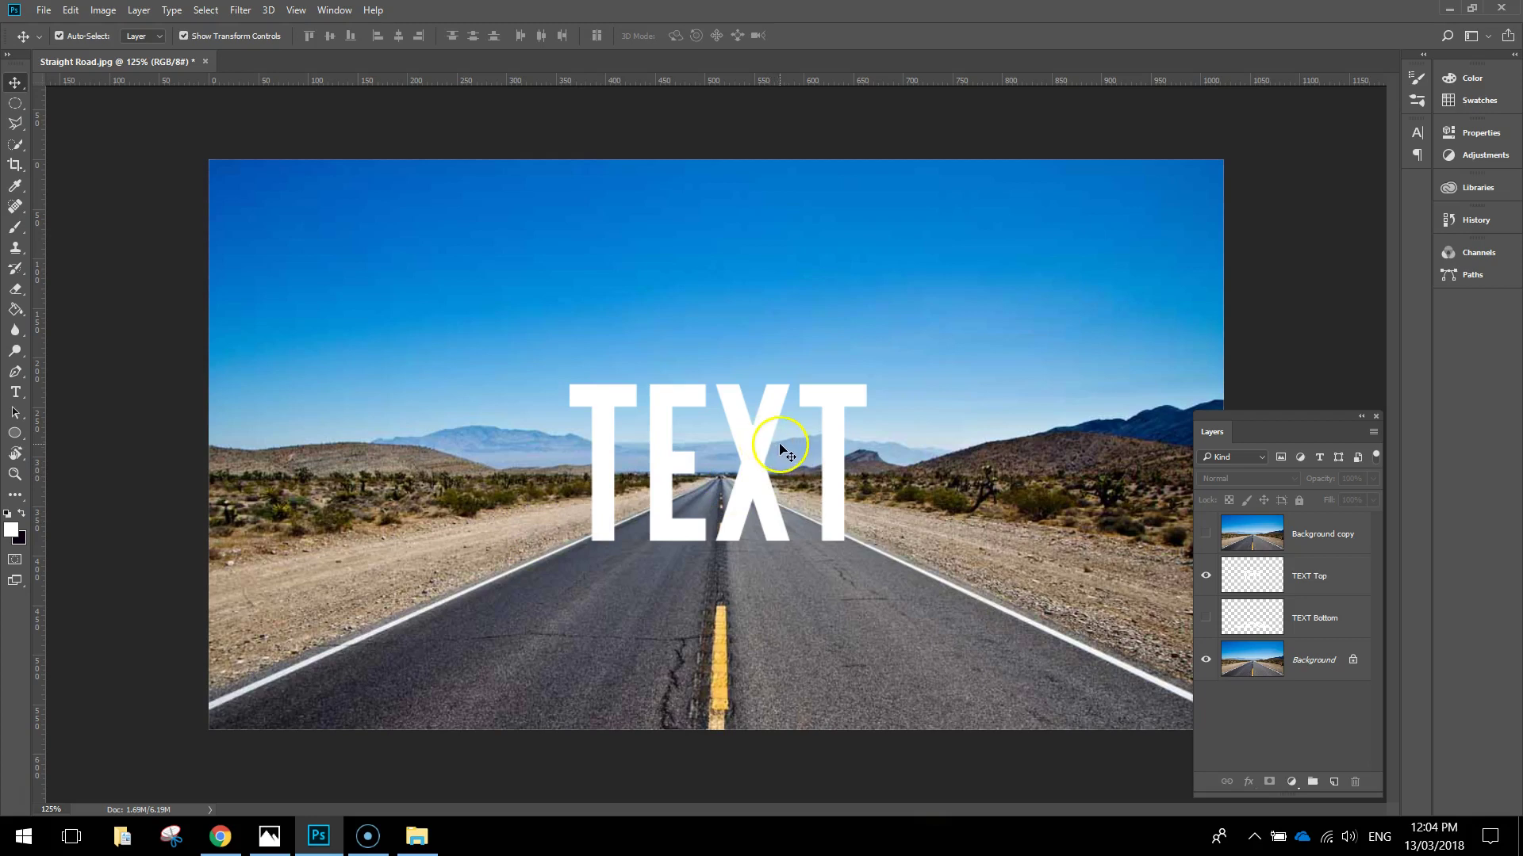
click(1339, 663)
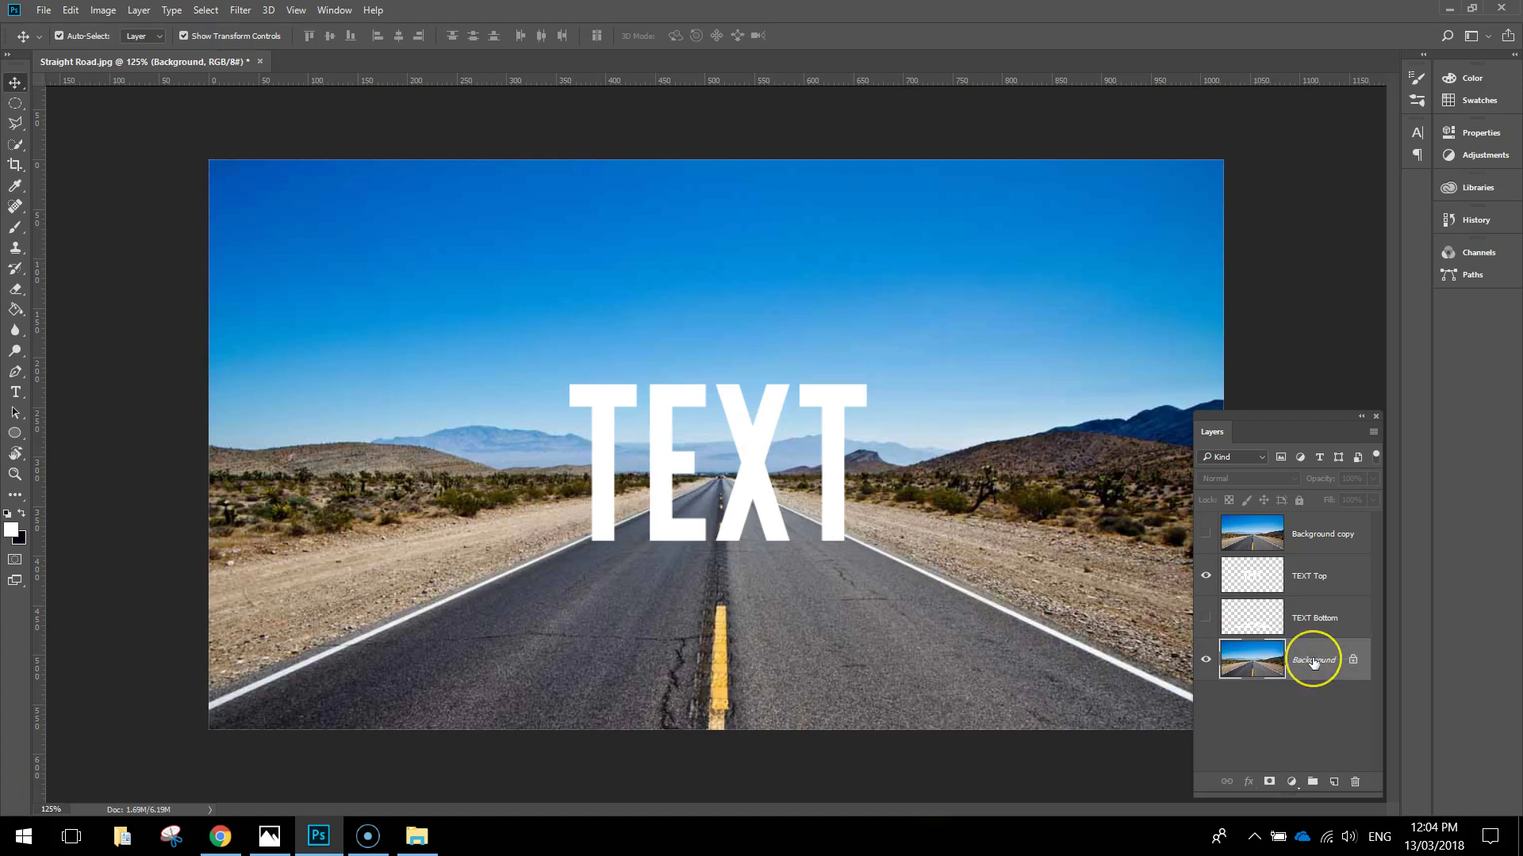
Add a Hue/Saturation adjustment clipped to Background with saturation -50, then reselect Background.
click(1481, 155)
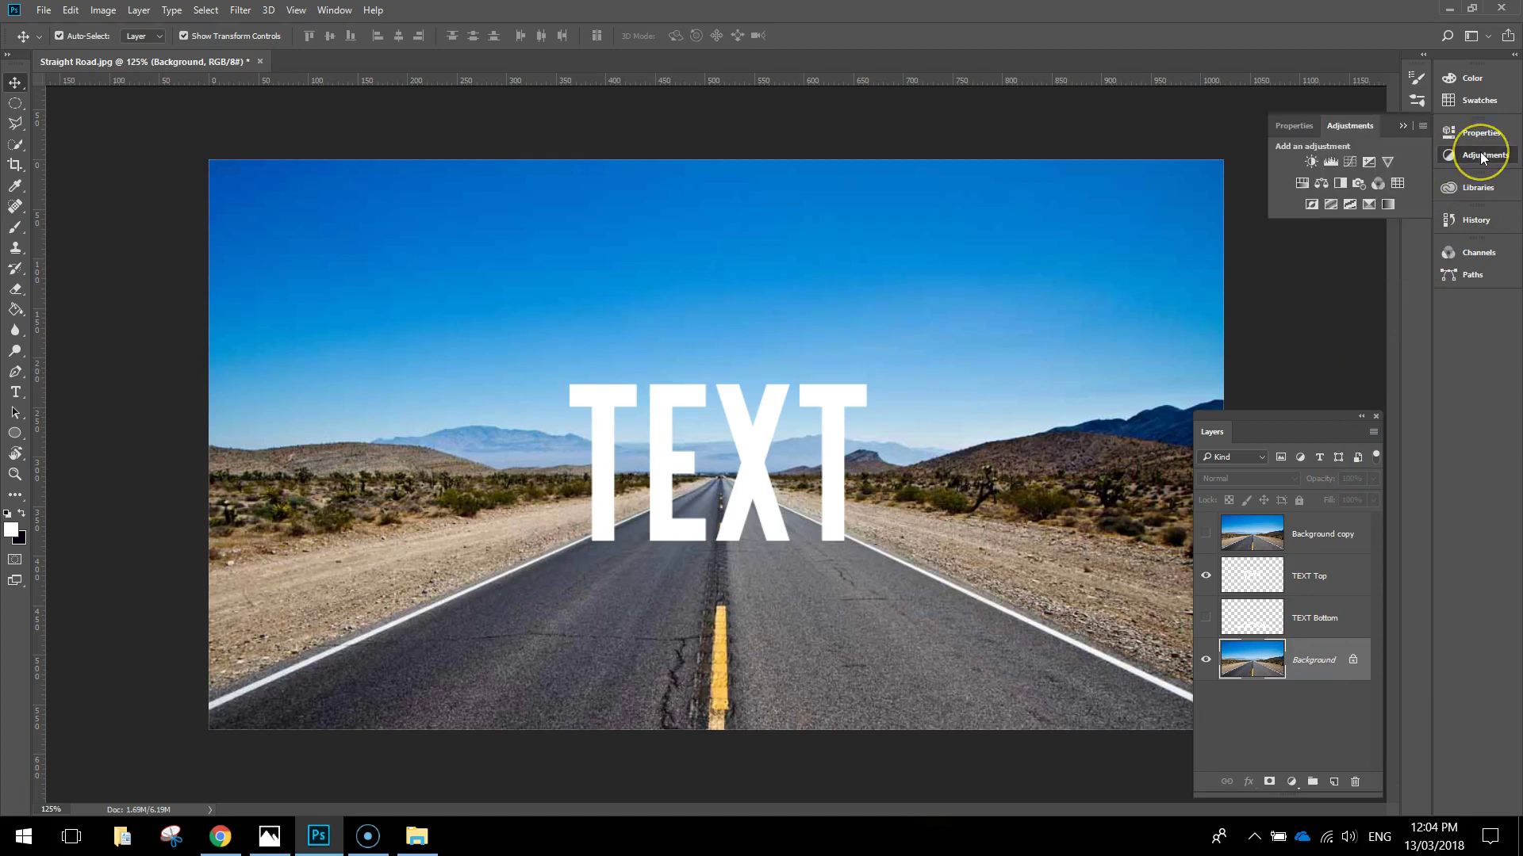
click(1301, 184)
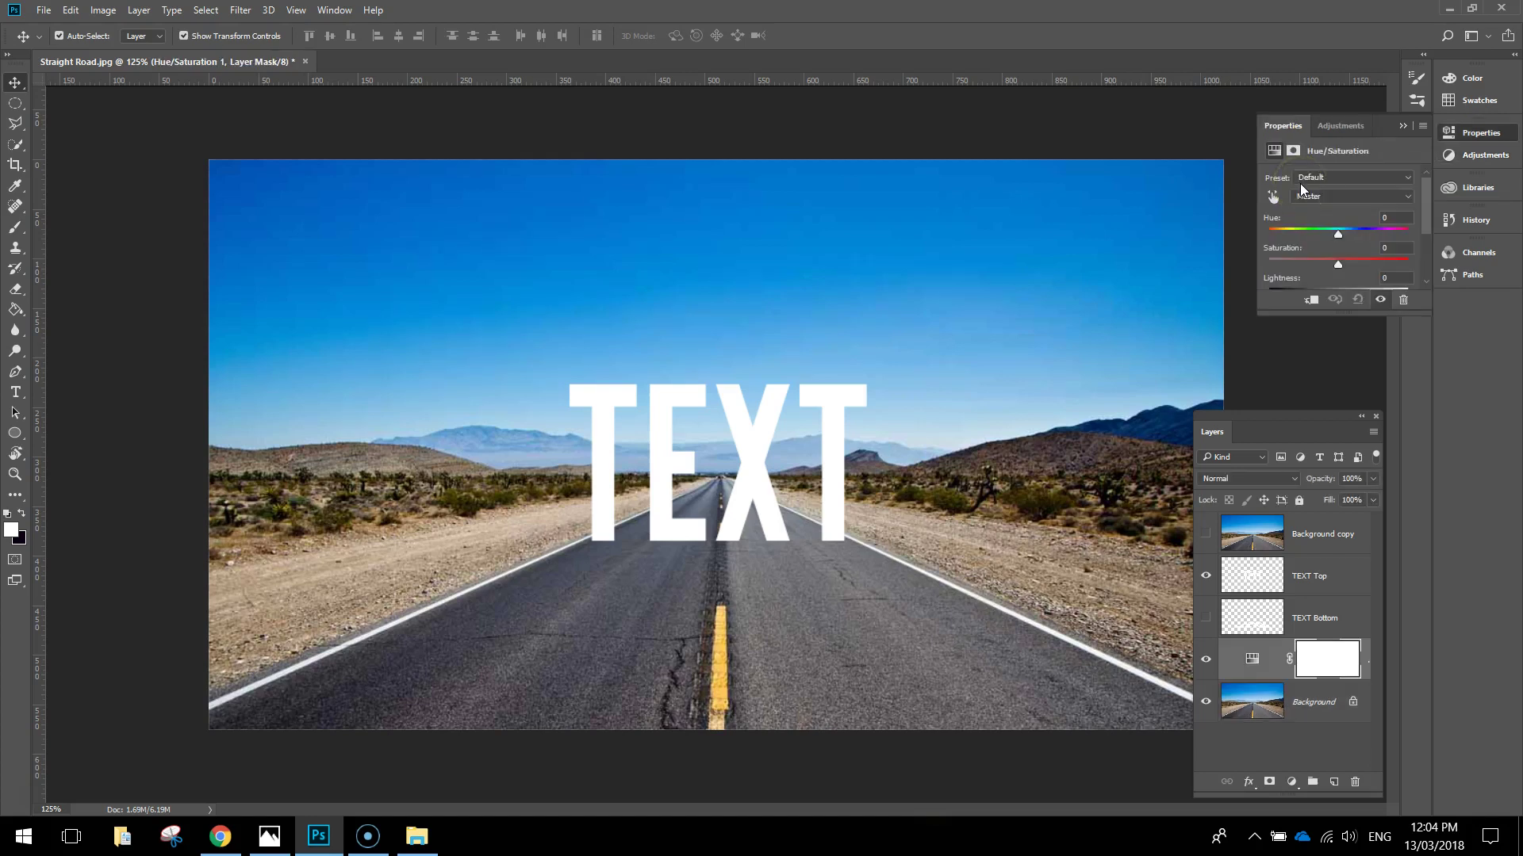
click(1311, 299)
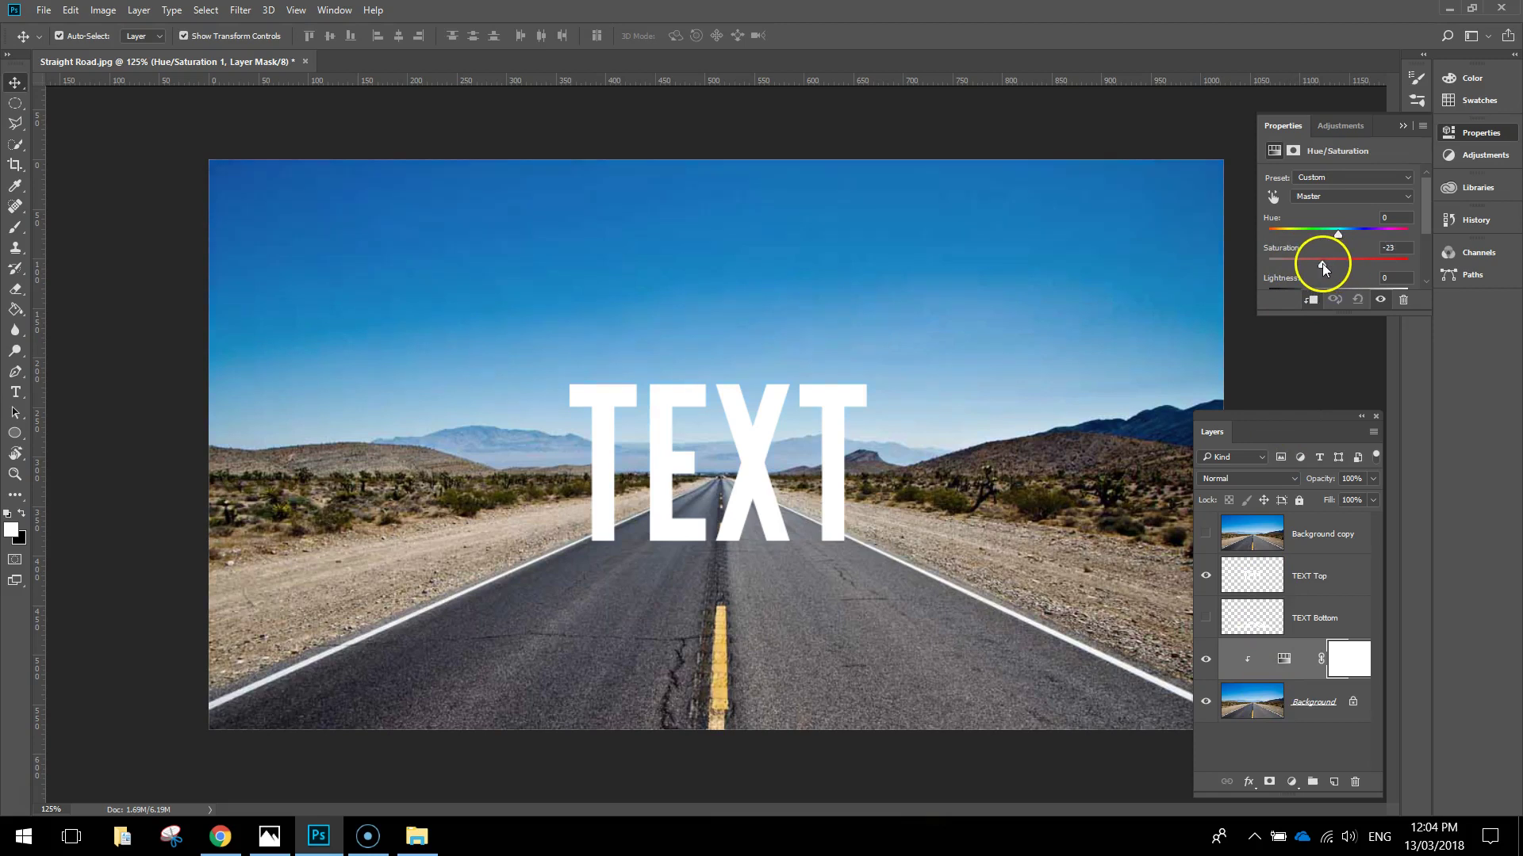
drag(1305, 263, 1302, 263)
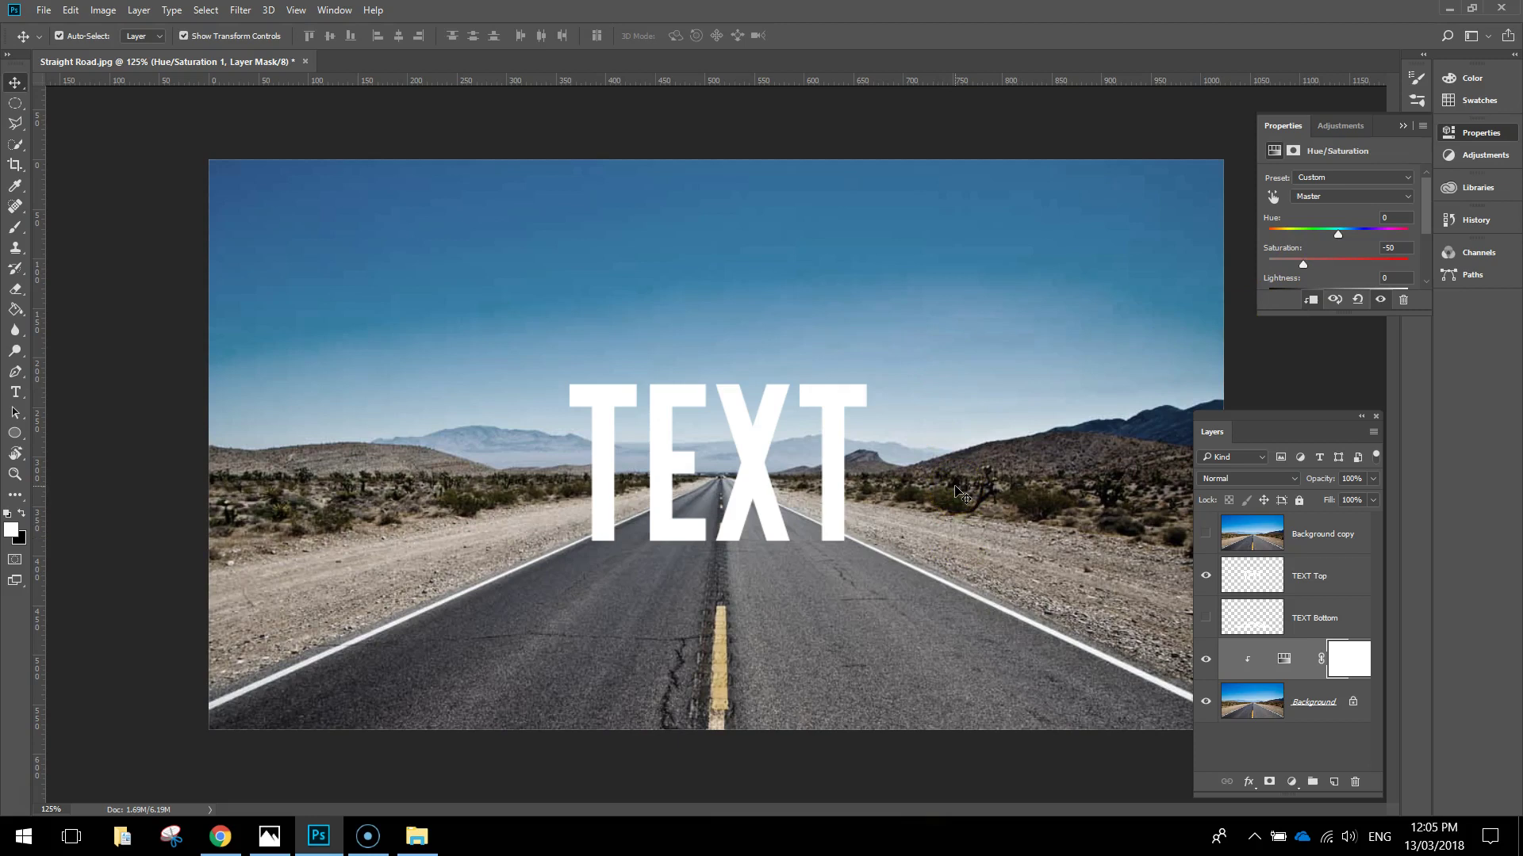
mouse_move(886, 468)
mouse_down()
mouse_move(940, 515)
mouse_move(713, 357)
mouse_move(940, 331)
mouse_move(1010, 357)
mouse_move(1422, 191)
mouse_up()
click(1269, 707)
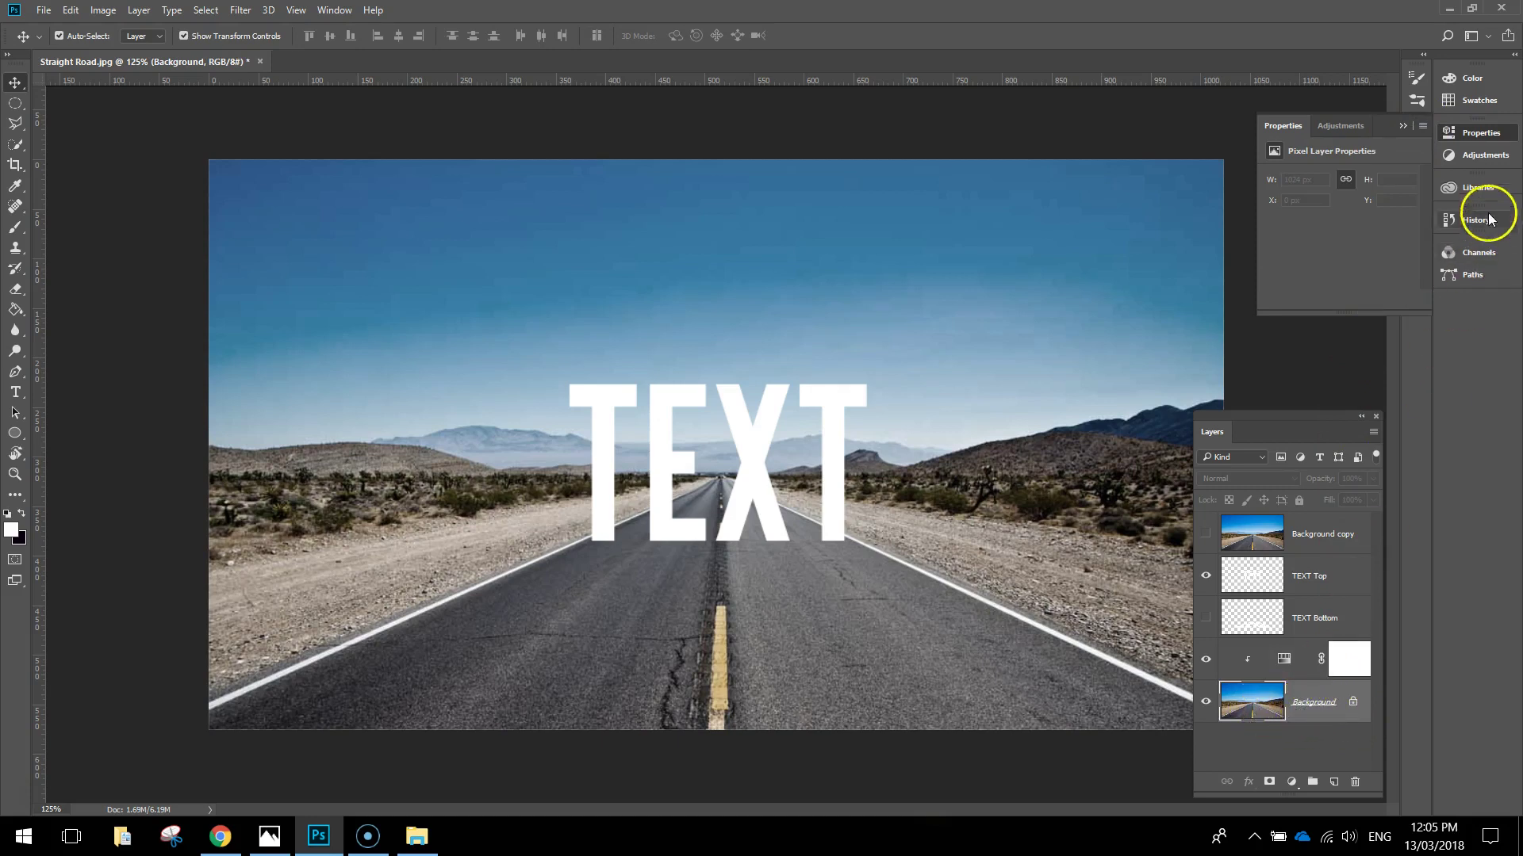
Add an Exposure adjustment layer set to -2.75 above Background to darken the road.
click(1468, 159)
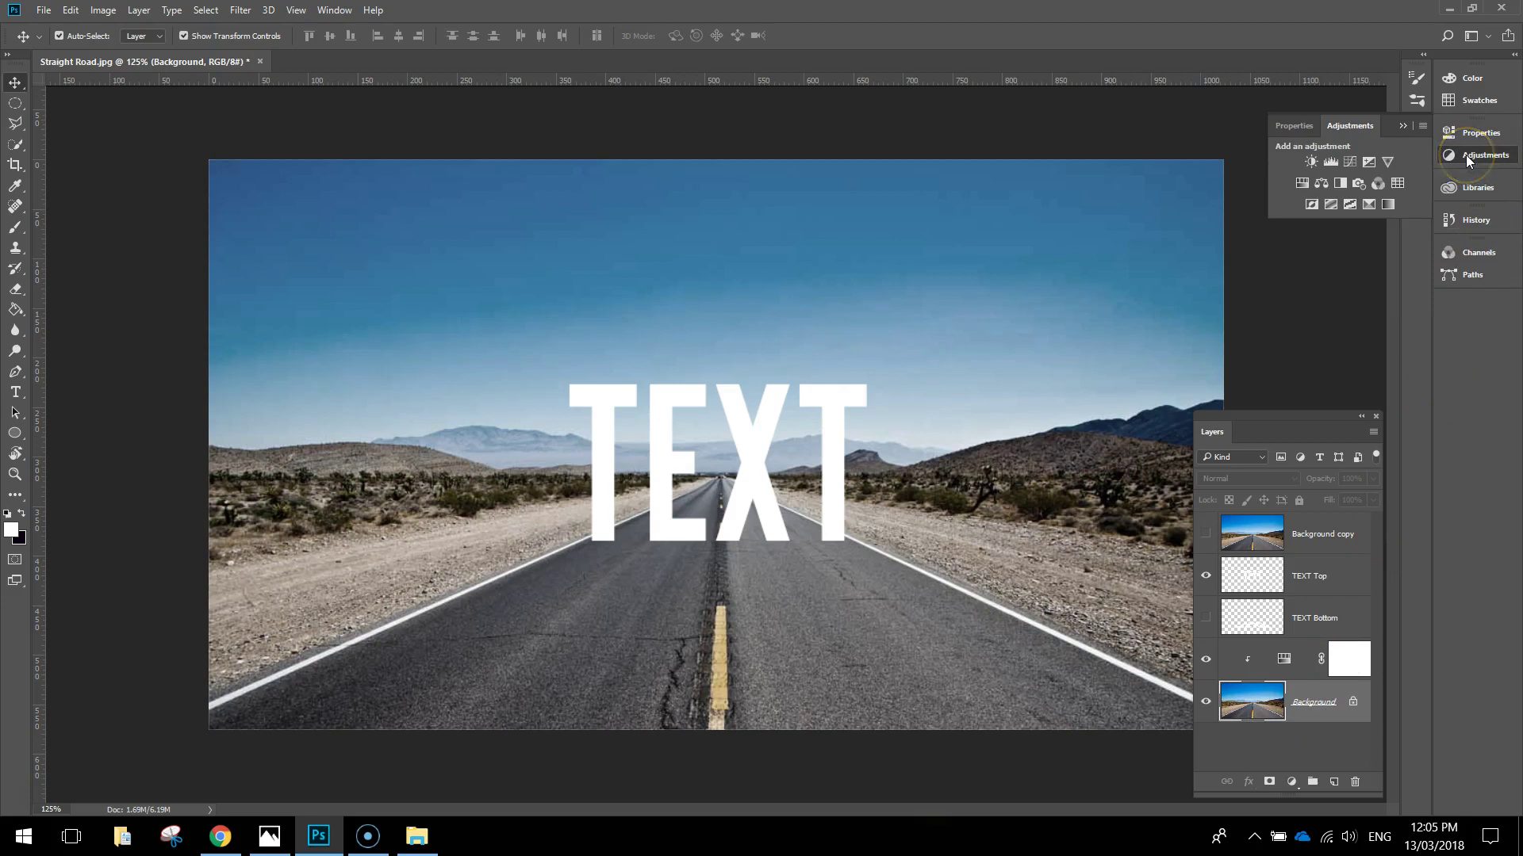
click(1367, 163)
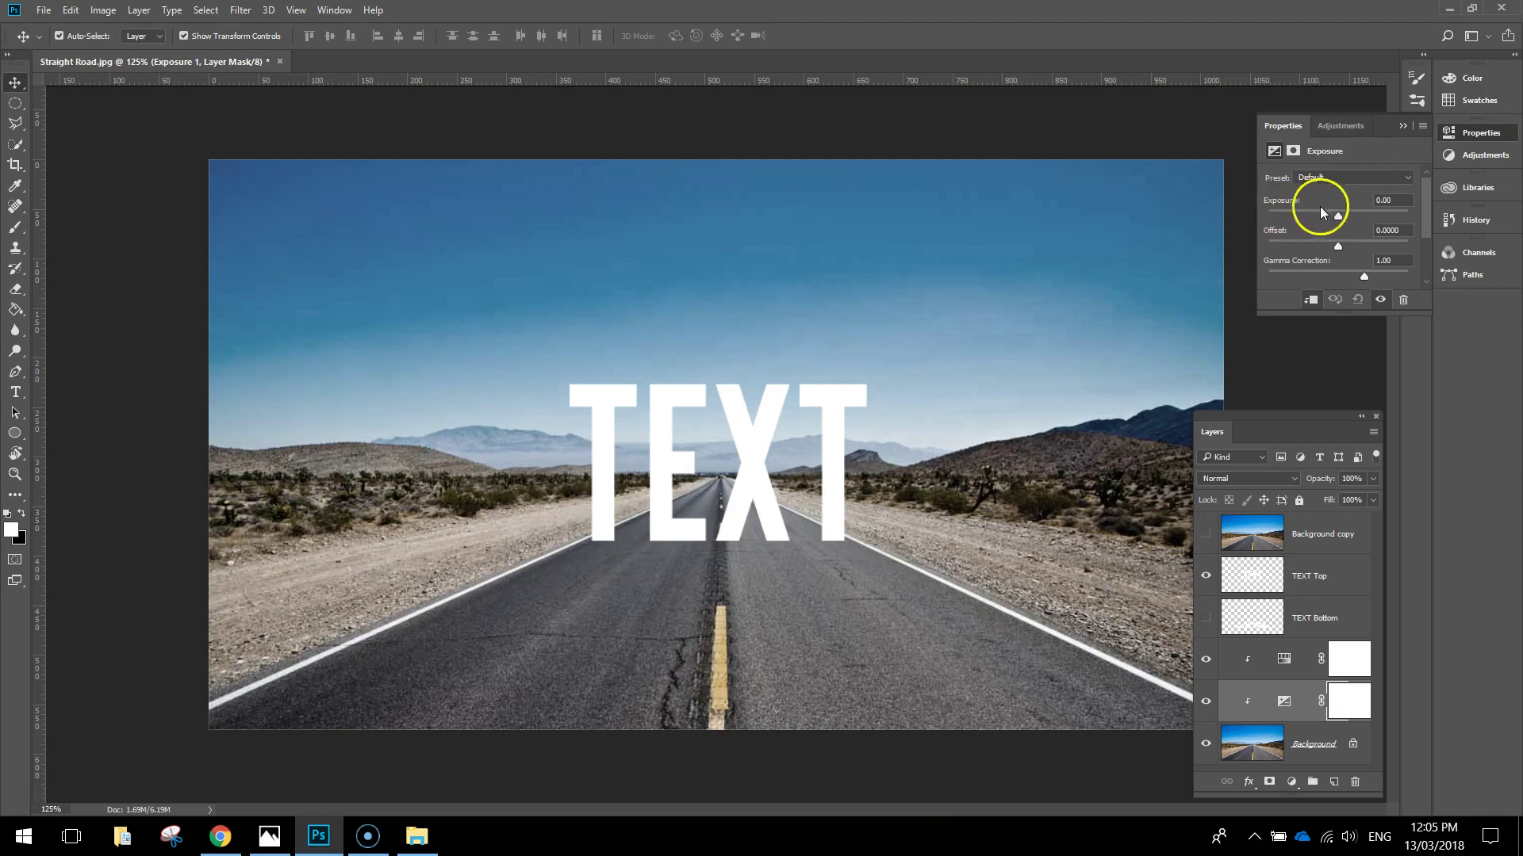
drag(1339, 216, 1310, 217)
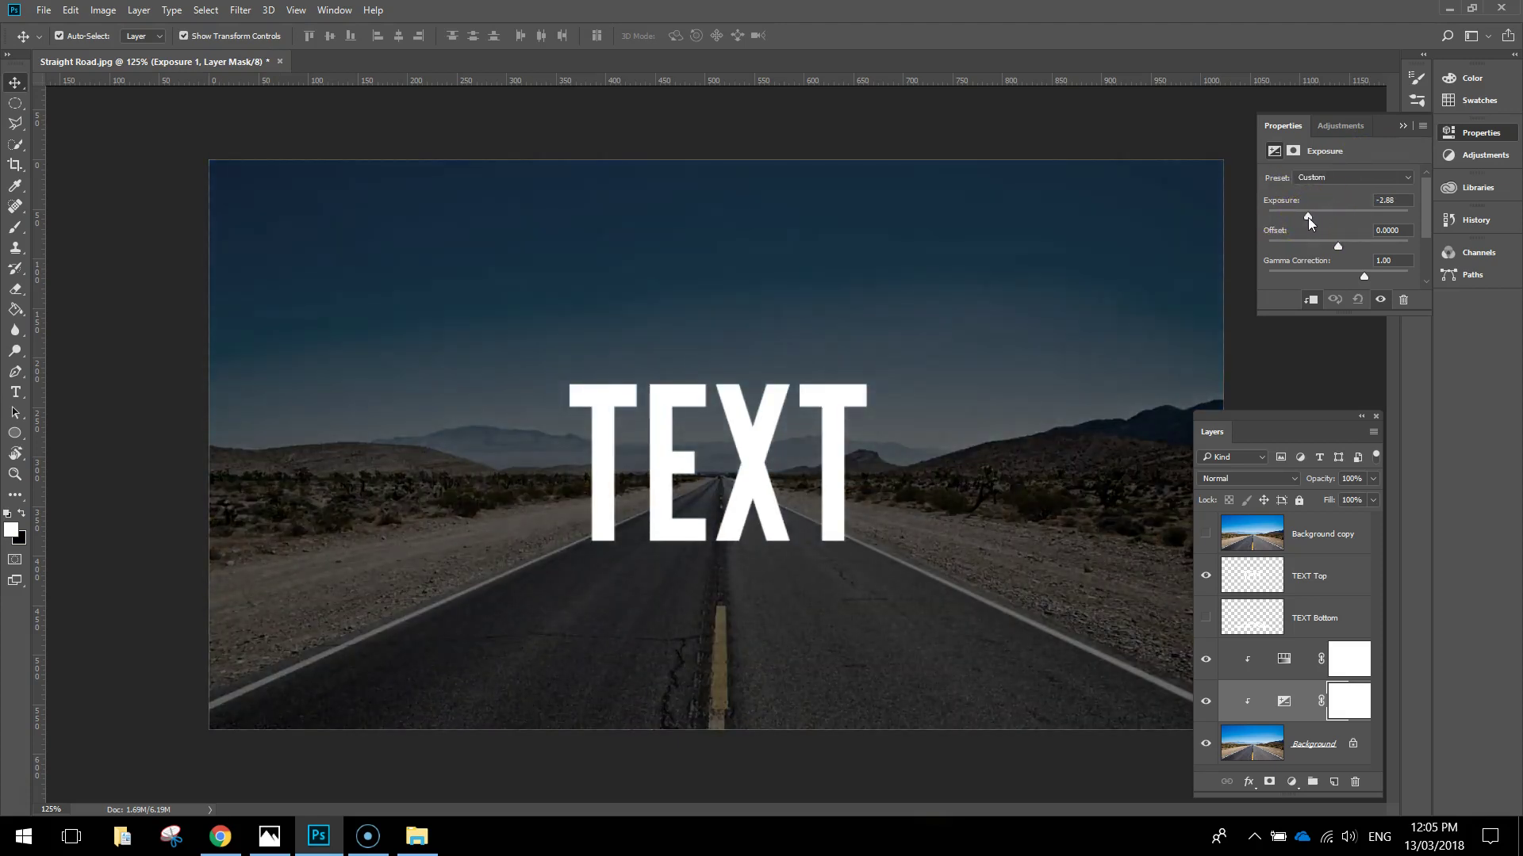
drag(1307, 217, 1310, 216)
click(1401, 198)
key(Down)
click(1397, 203)
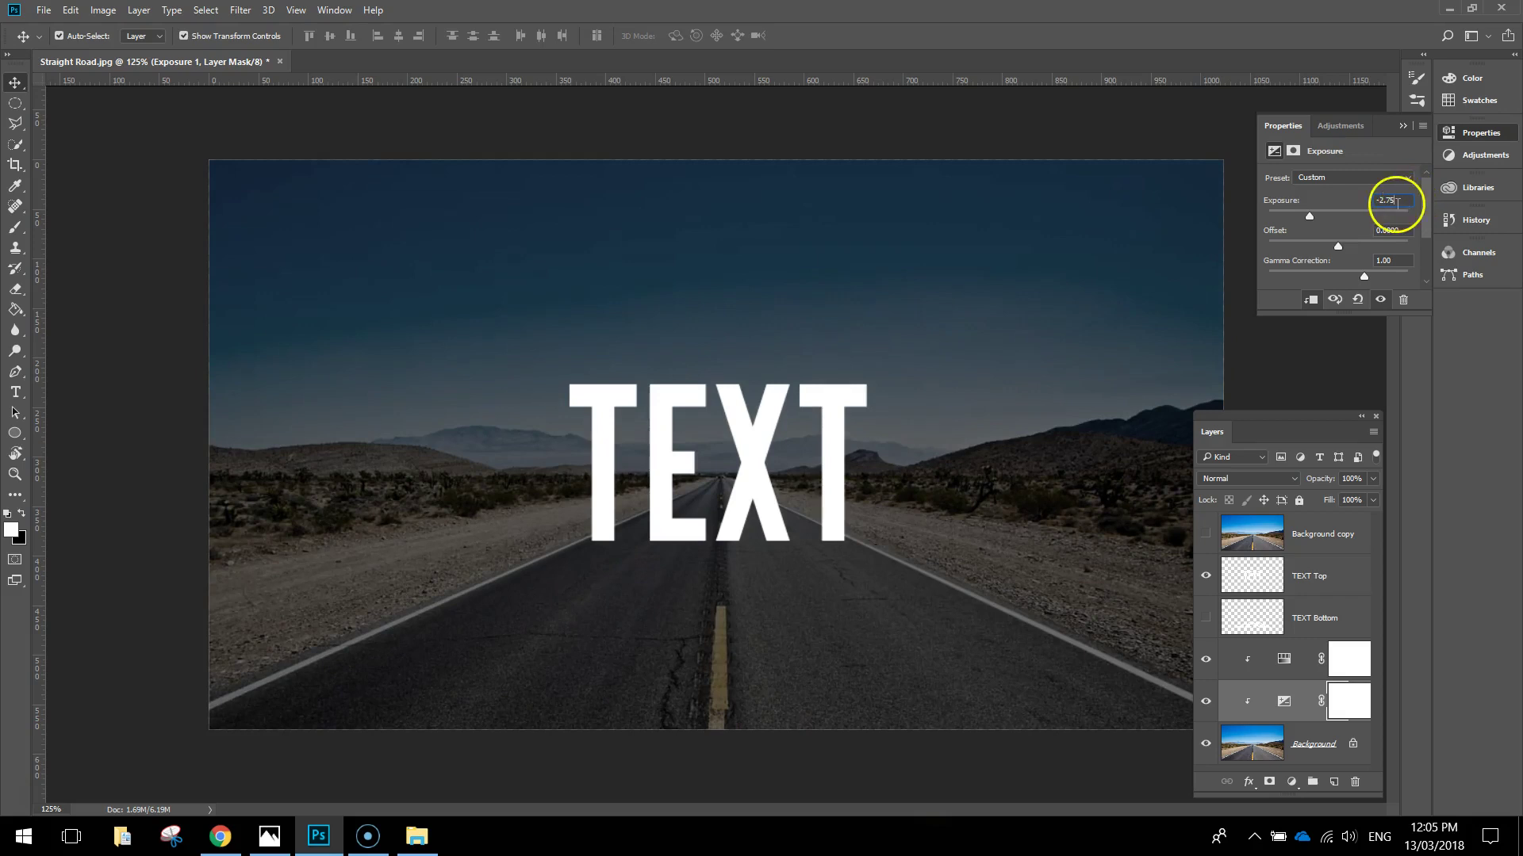
click(1285, 208)
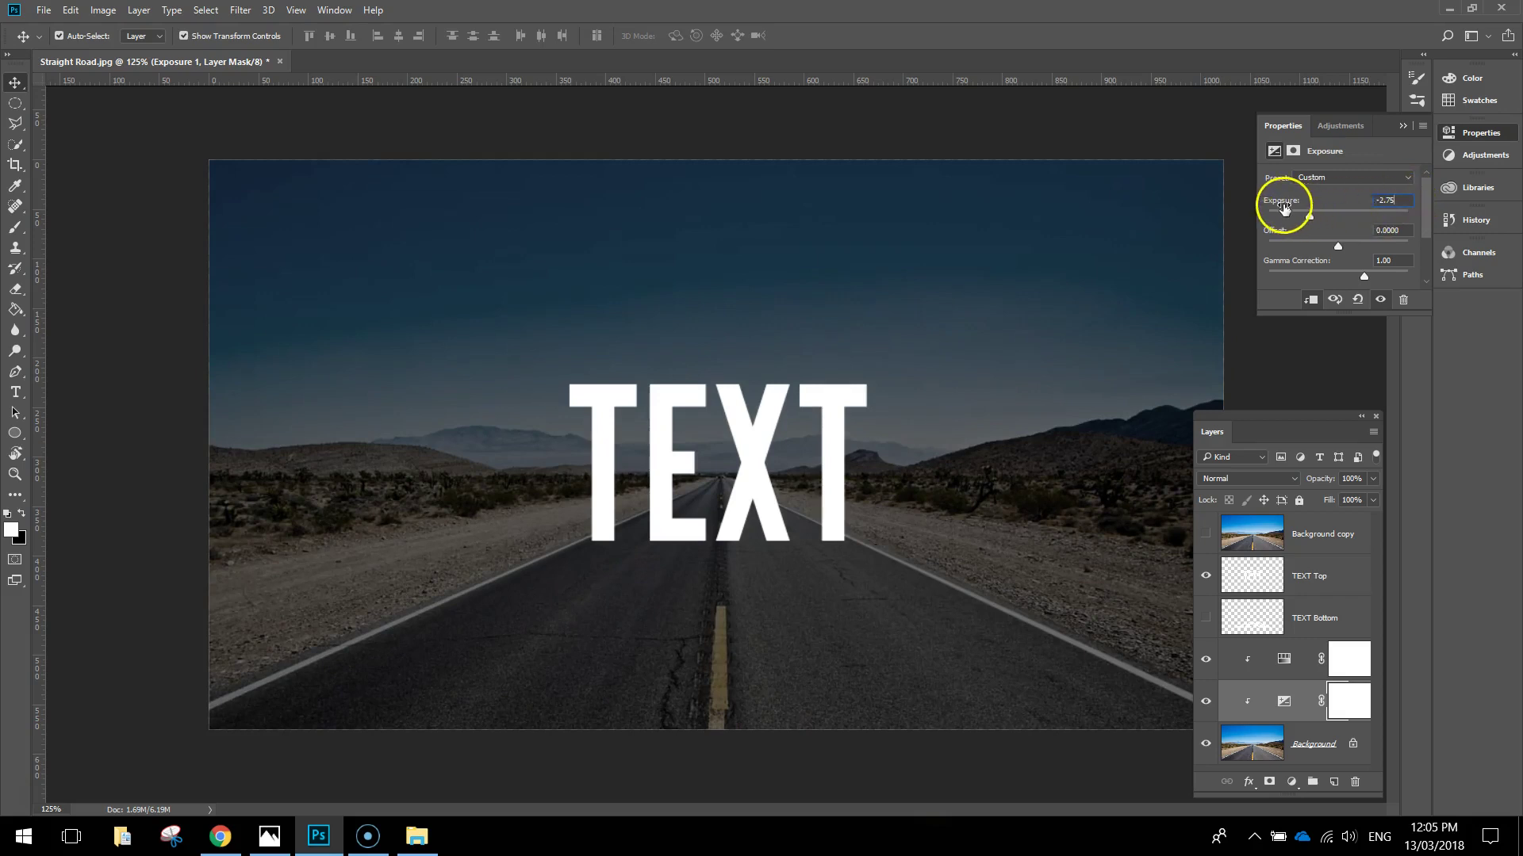
click(1471, 135)
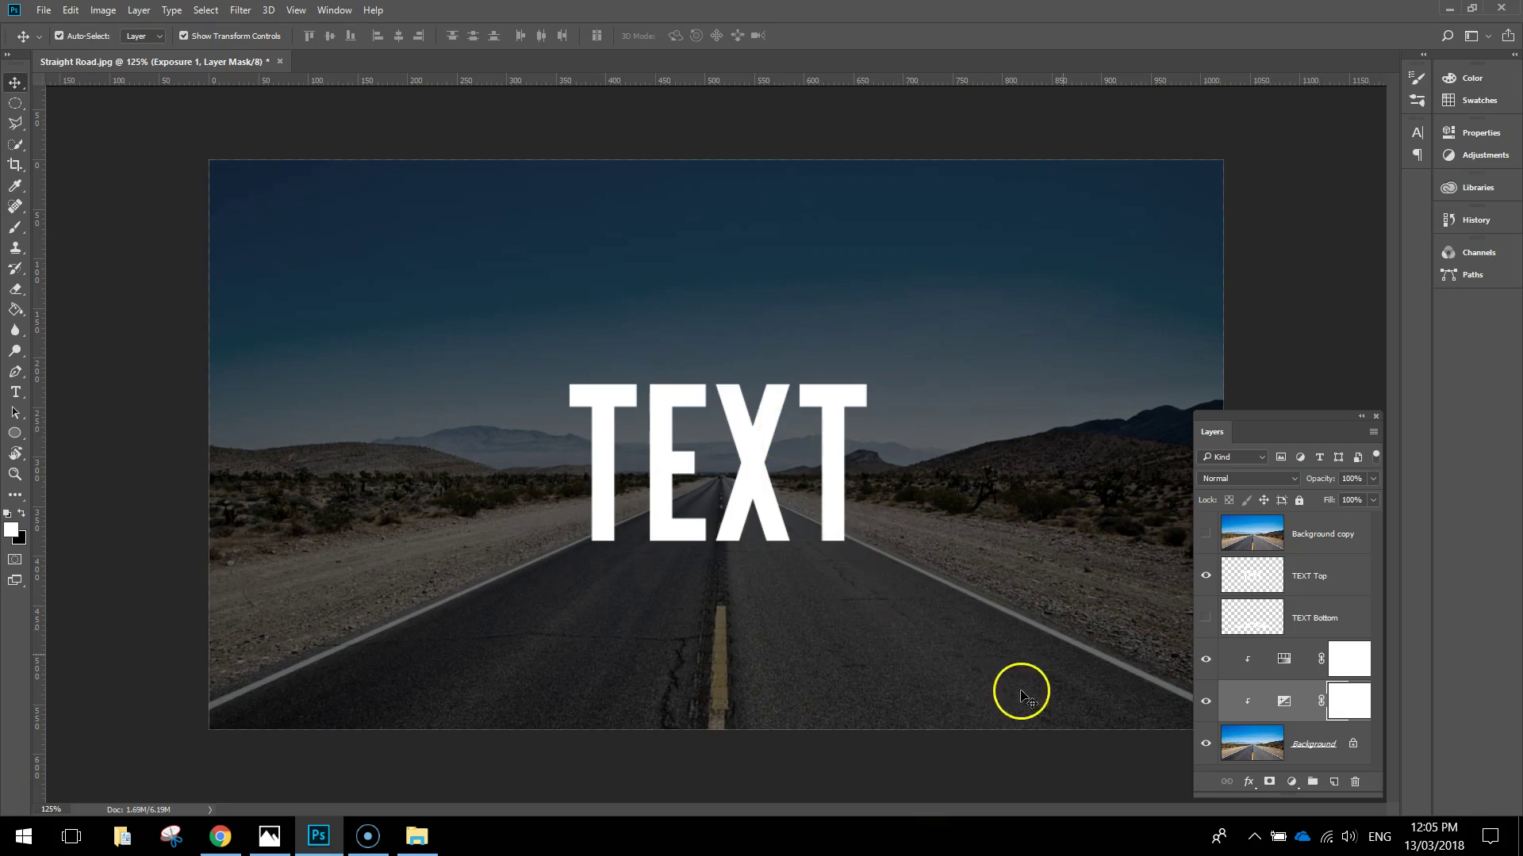
Make the Background copy layer visible and apply Create Clipping Mask to clip it to TEXT Top.
click(1325, 543)
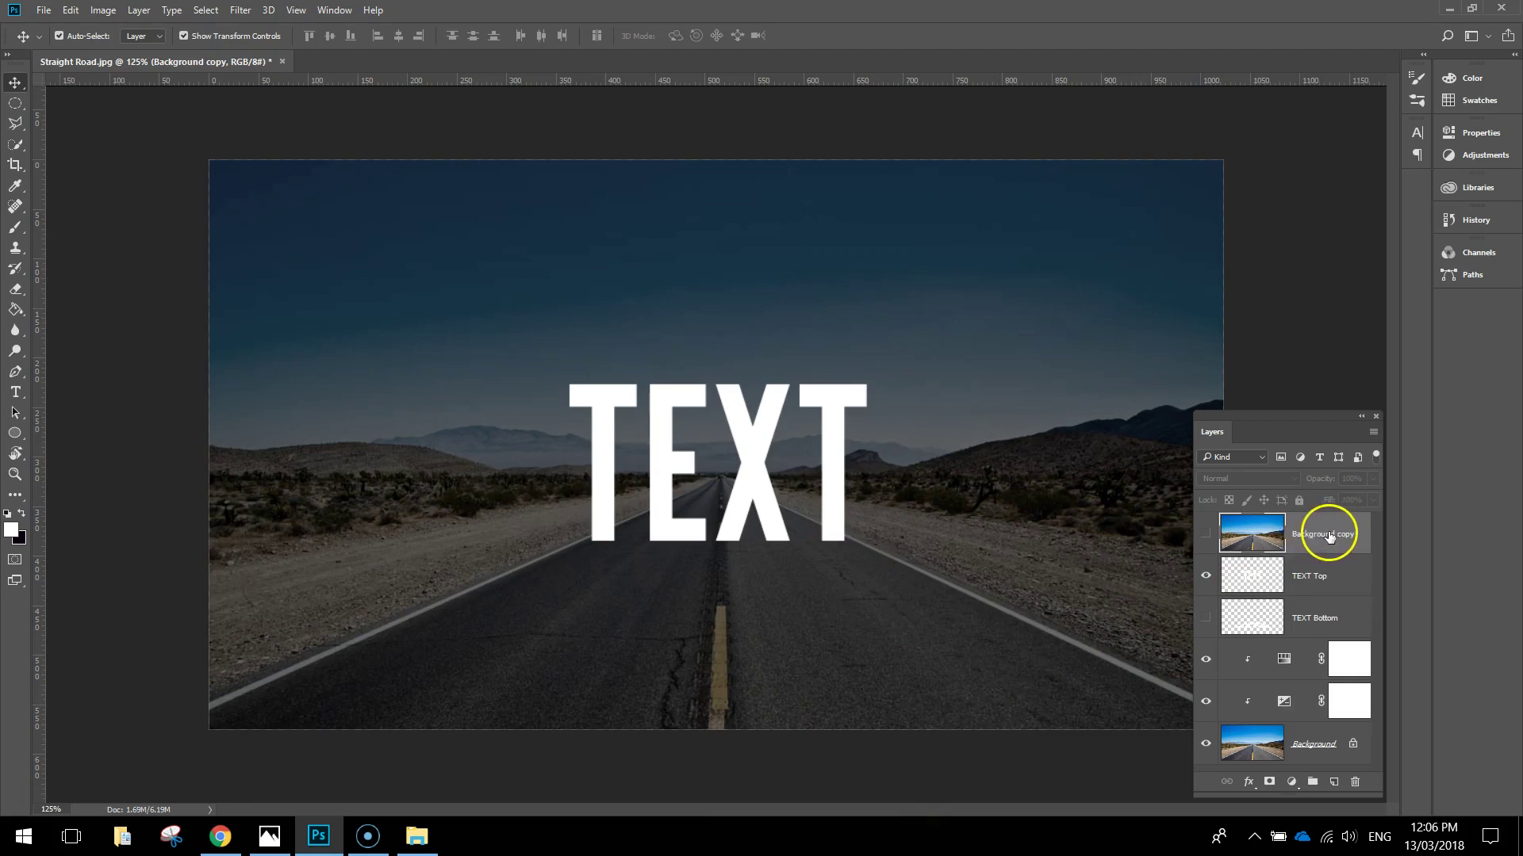
click(1207, 538)
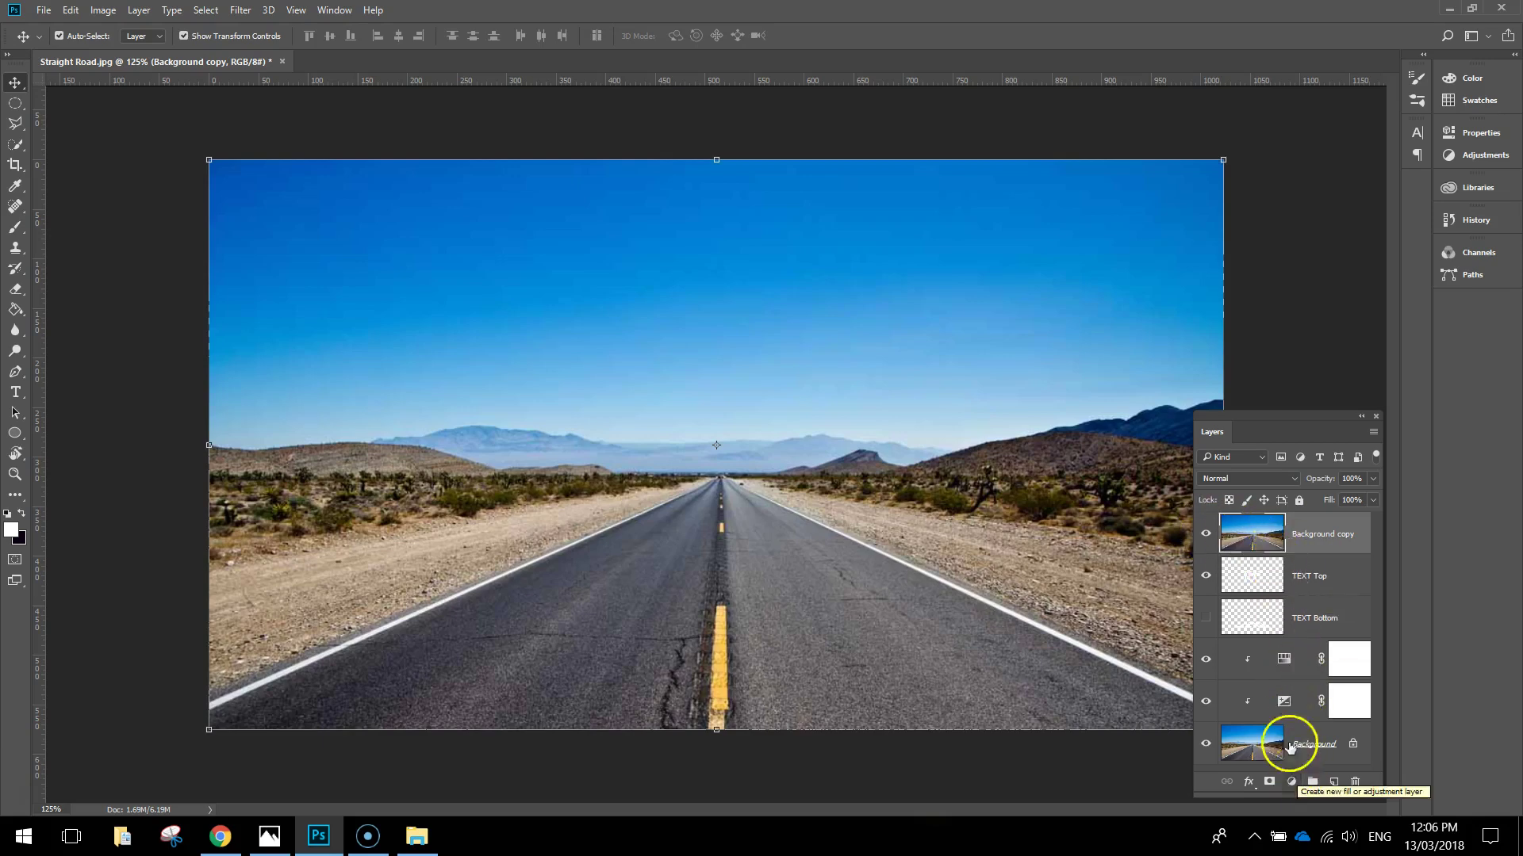
click(1207, 536)
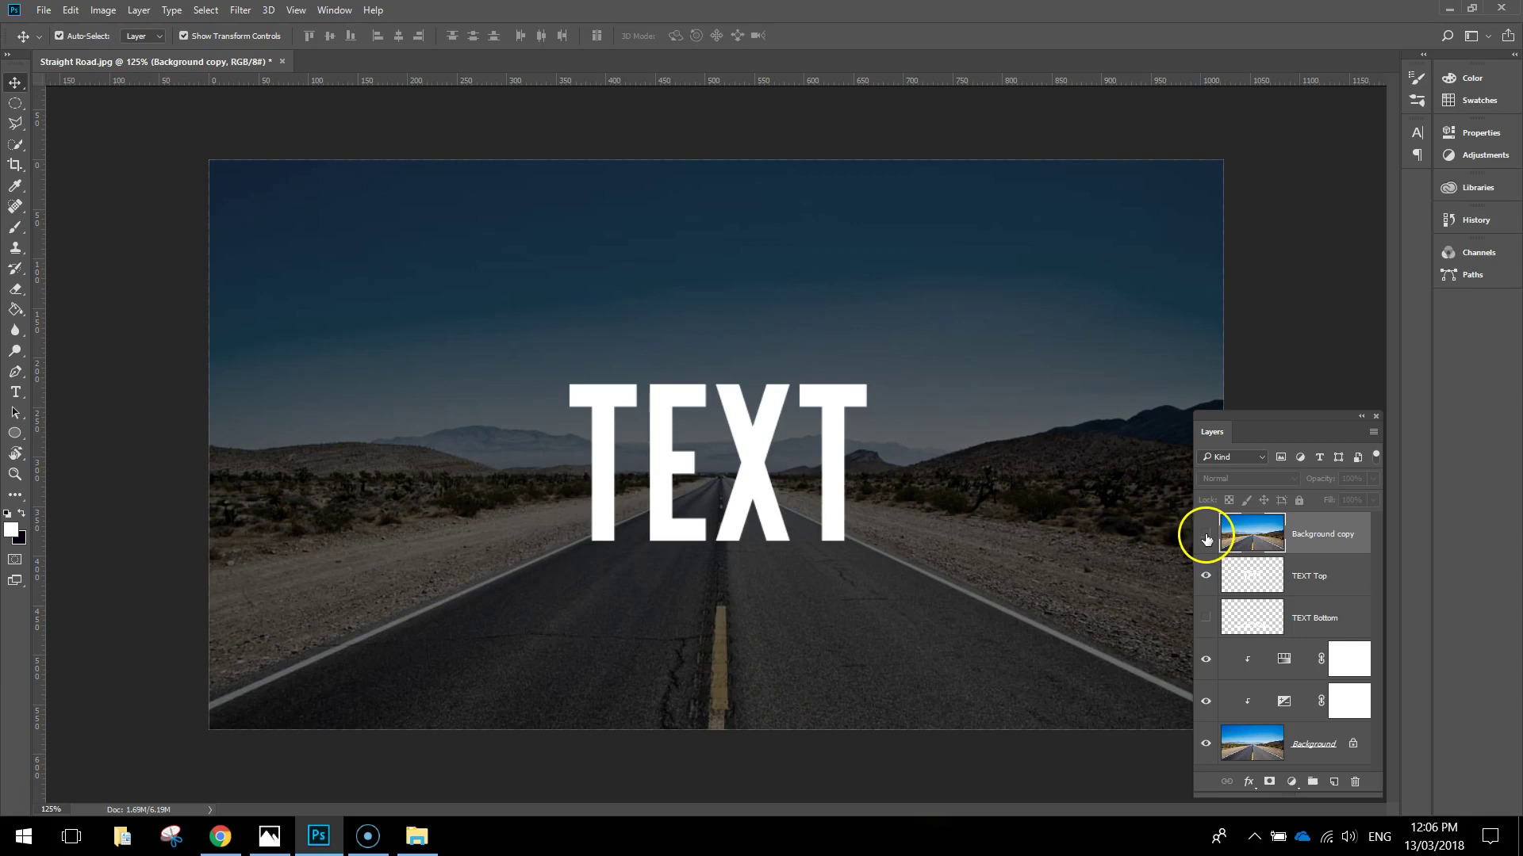
drag(1206, 538, 1146, 523)
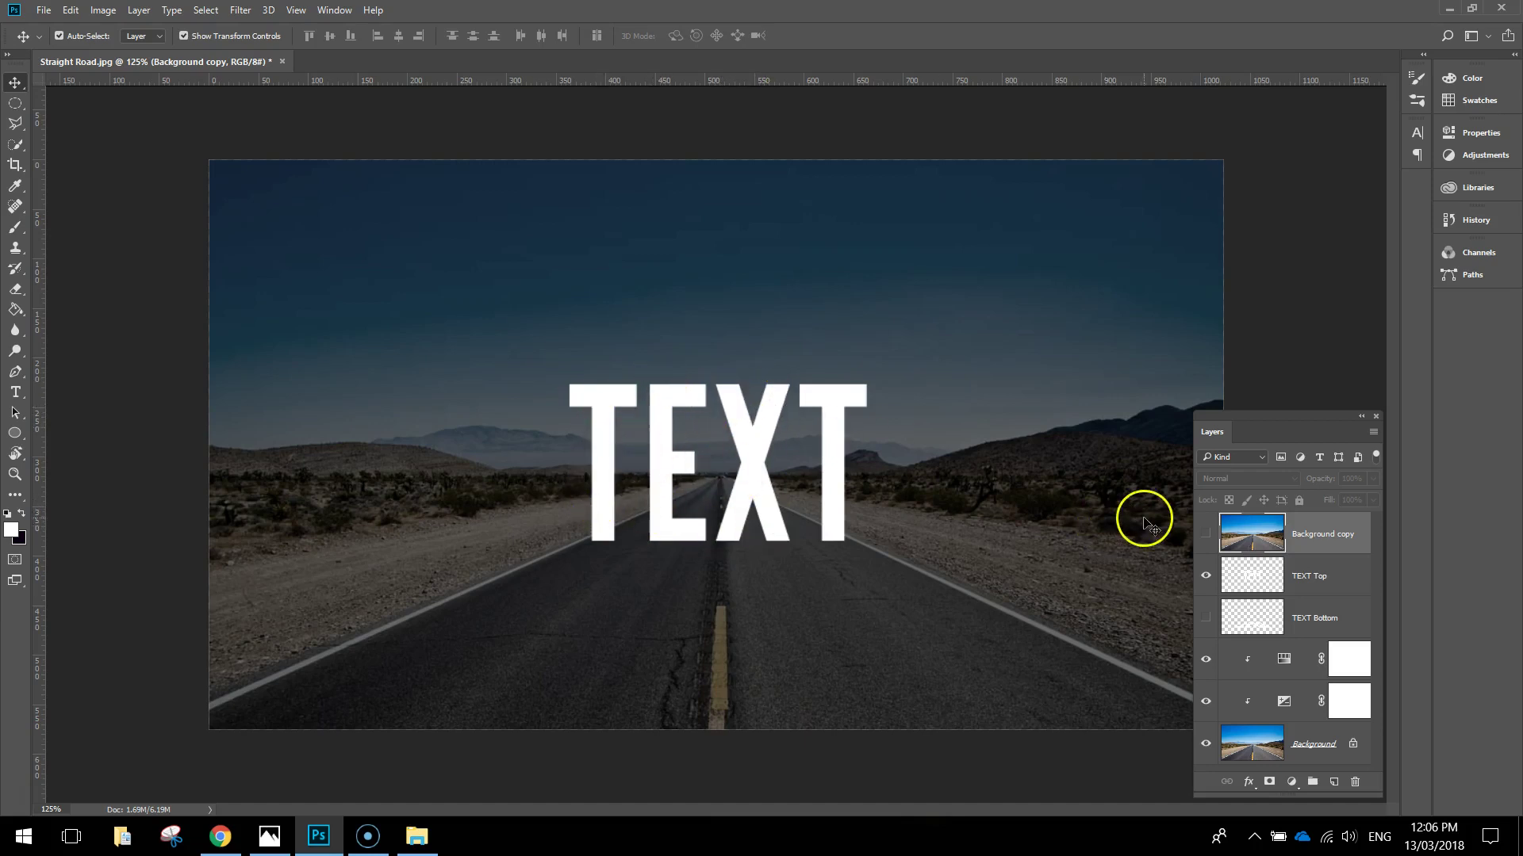
click(1206, 535)
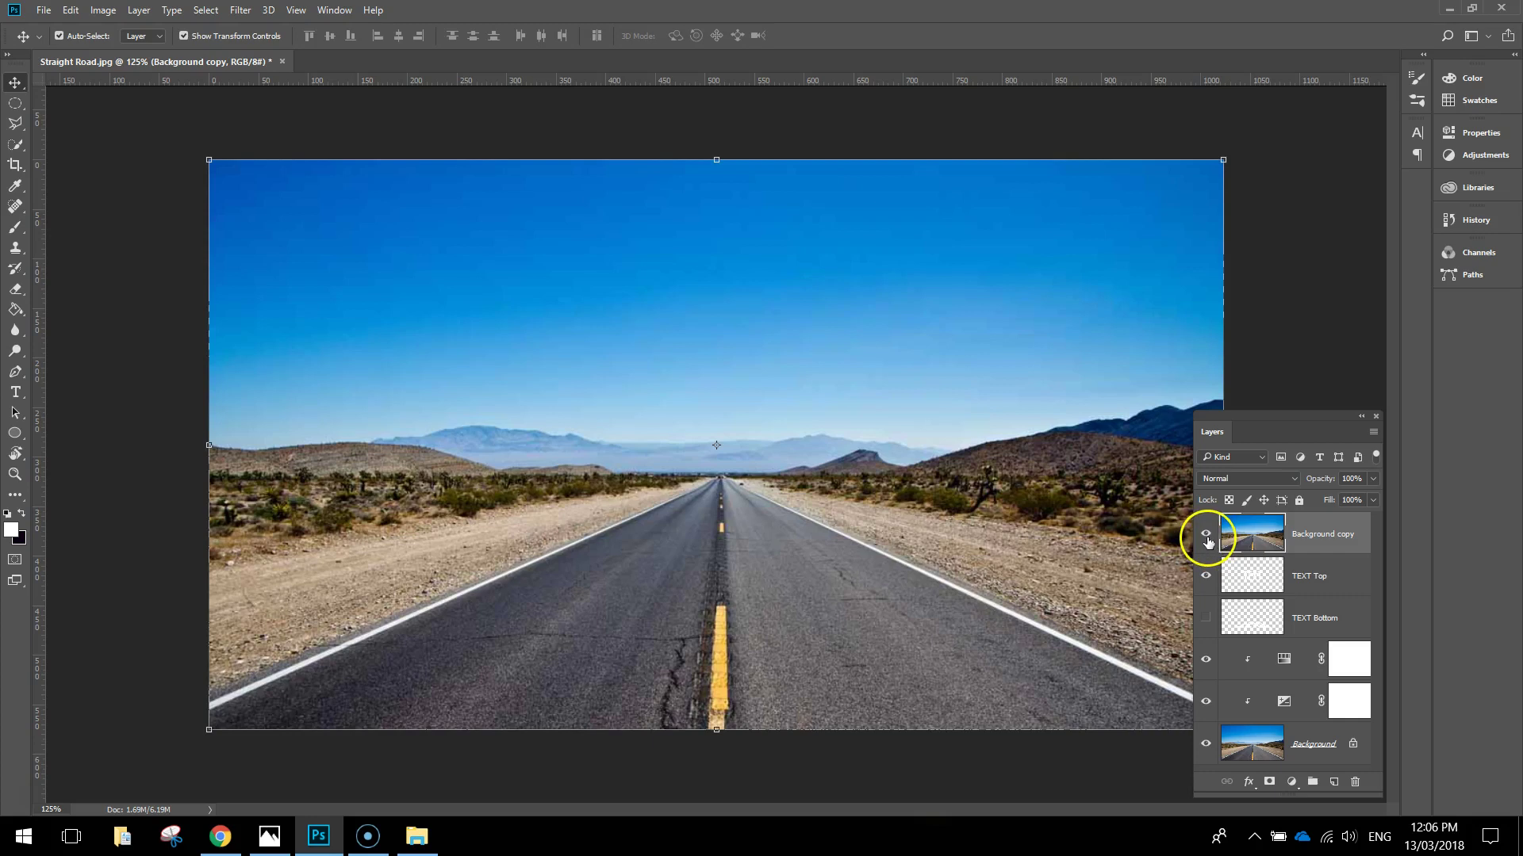
click(1315, 540)
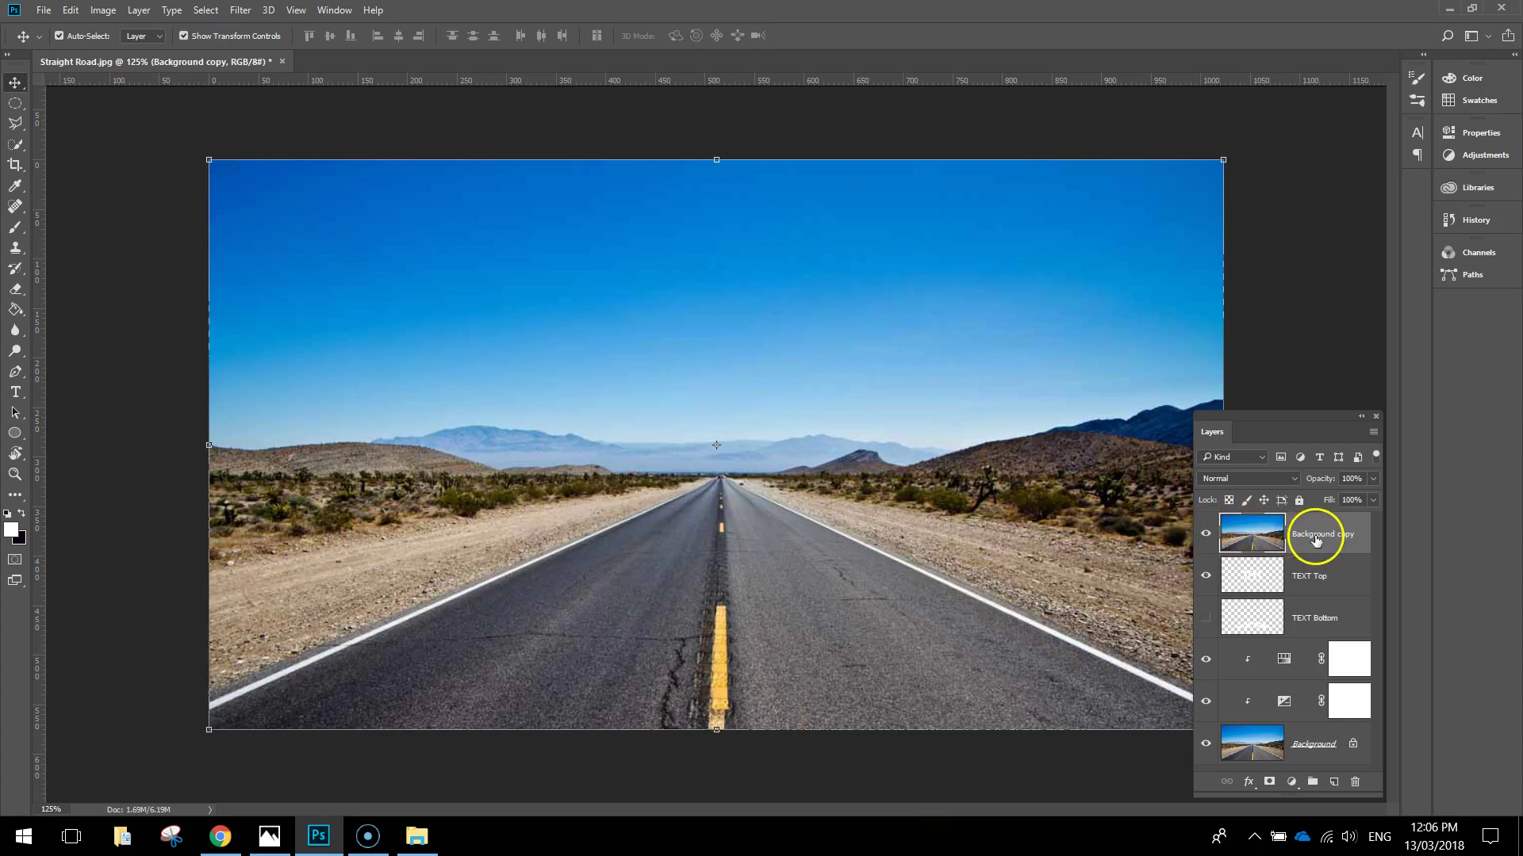
right_click(1315, 542)
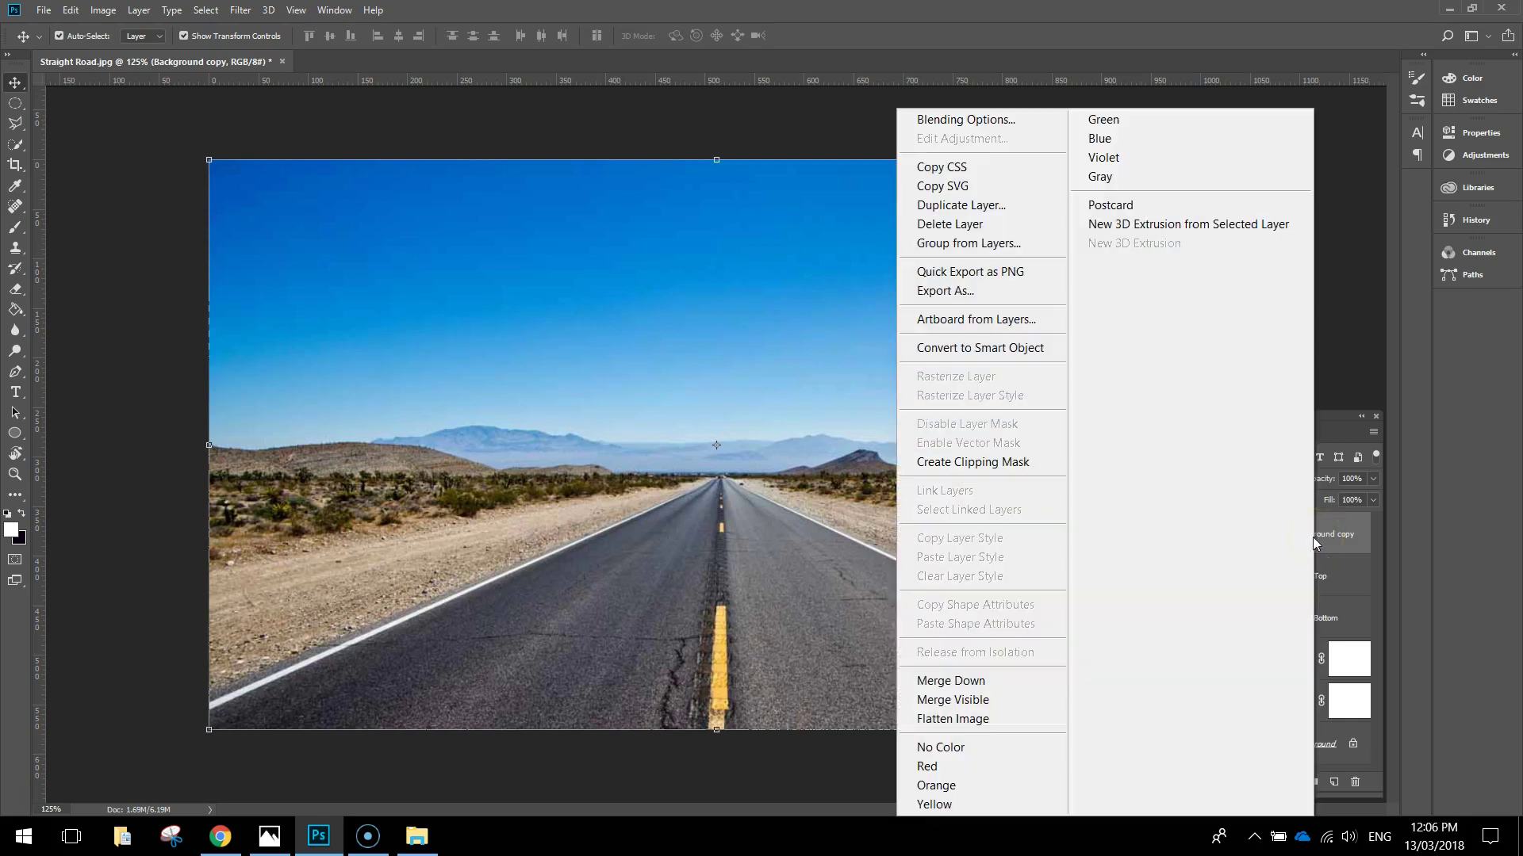
click(1023, 470)
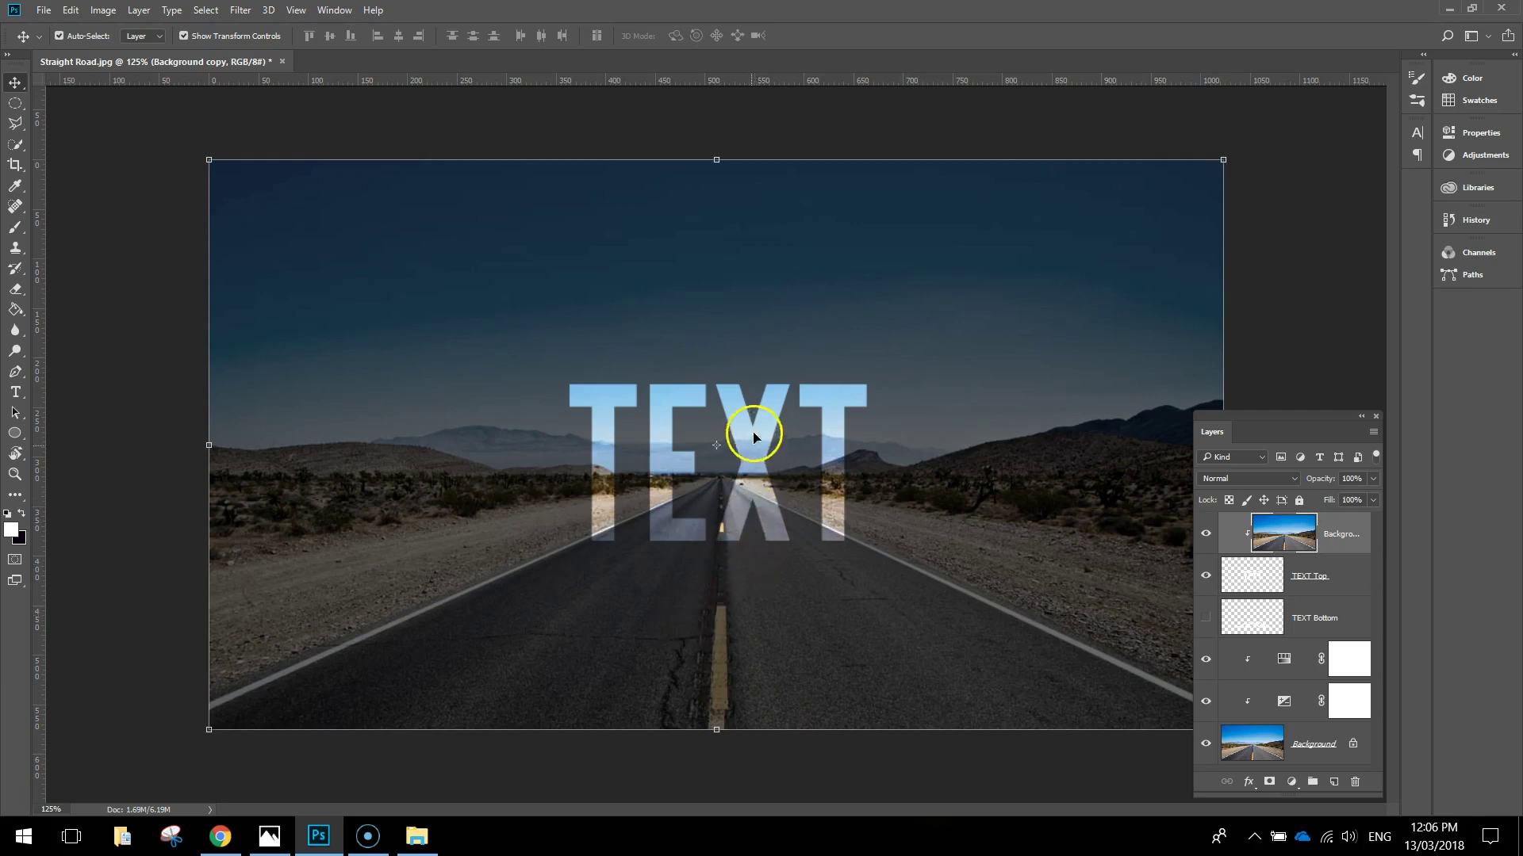
Open Blending Options for the TEXT Top layer and move the Layer Style dialog aside.
click(1355, 584)
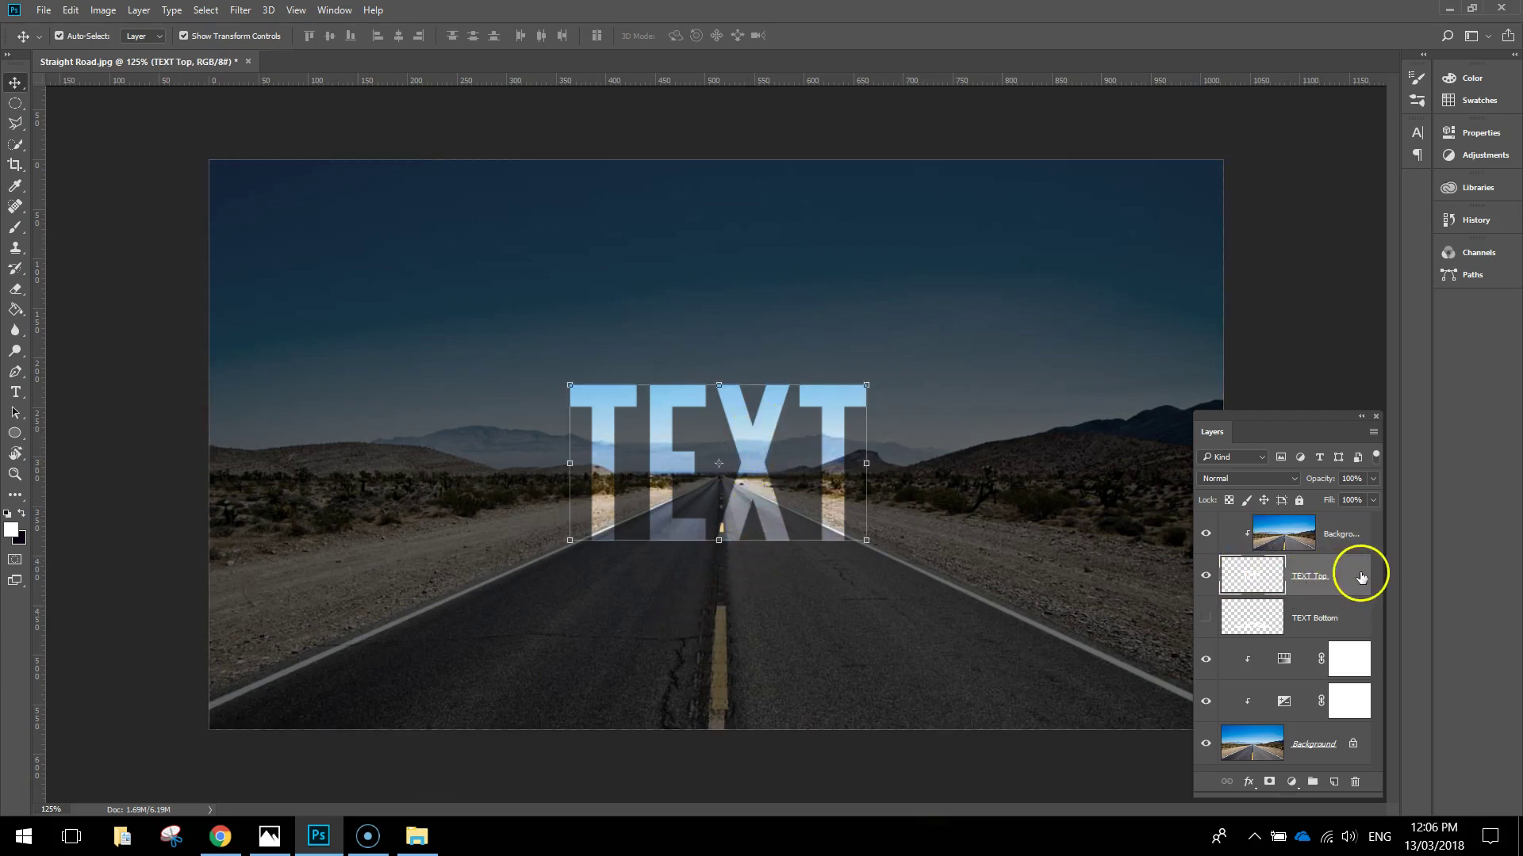
right_click(1358, 577)
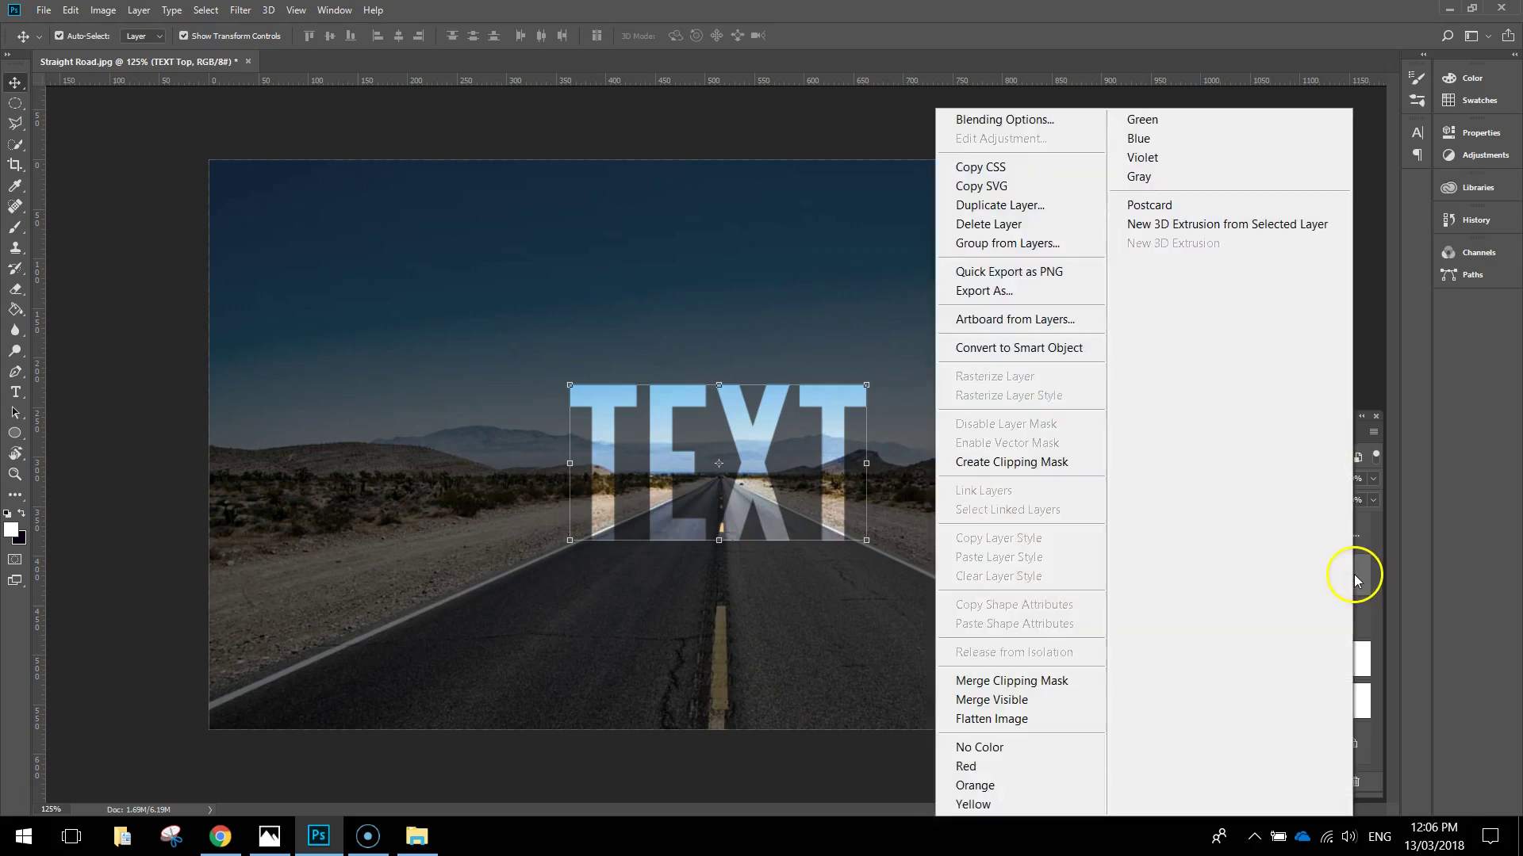
click(1022, 126)
drag(1009, 96, 550, 16)
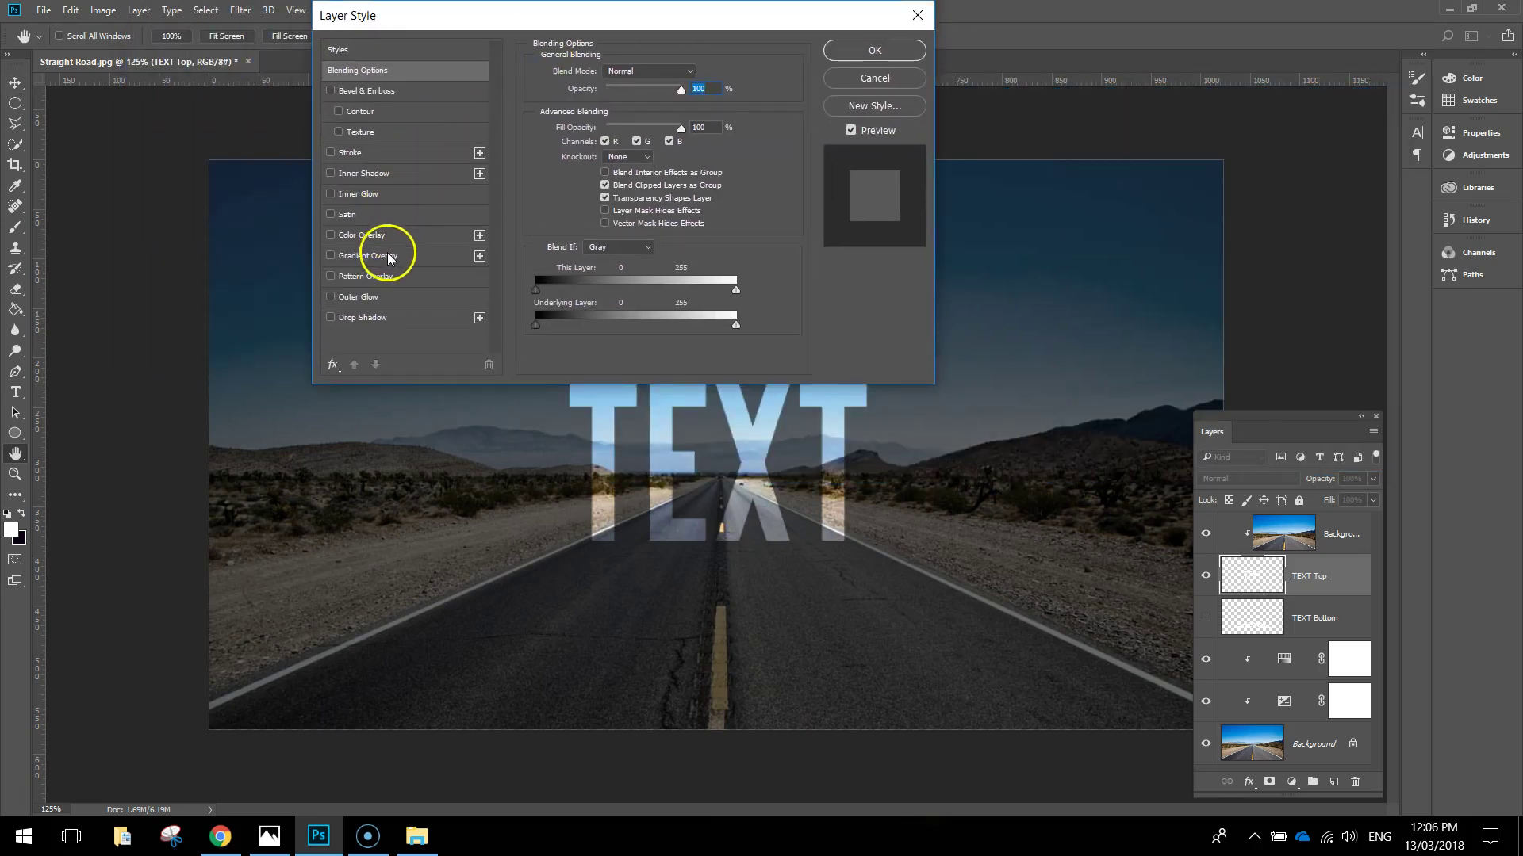
Enable a 1 px Stroke positioned Outside at 70% opacity in white.
click(365, 153)
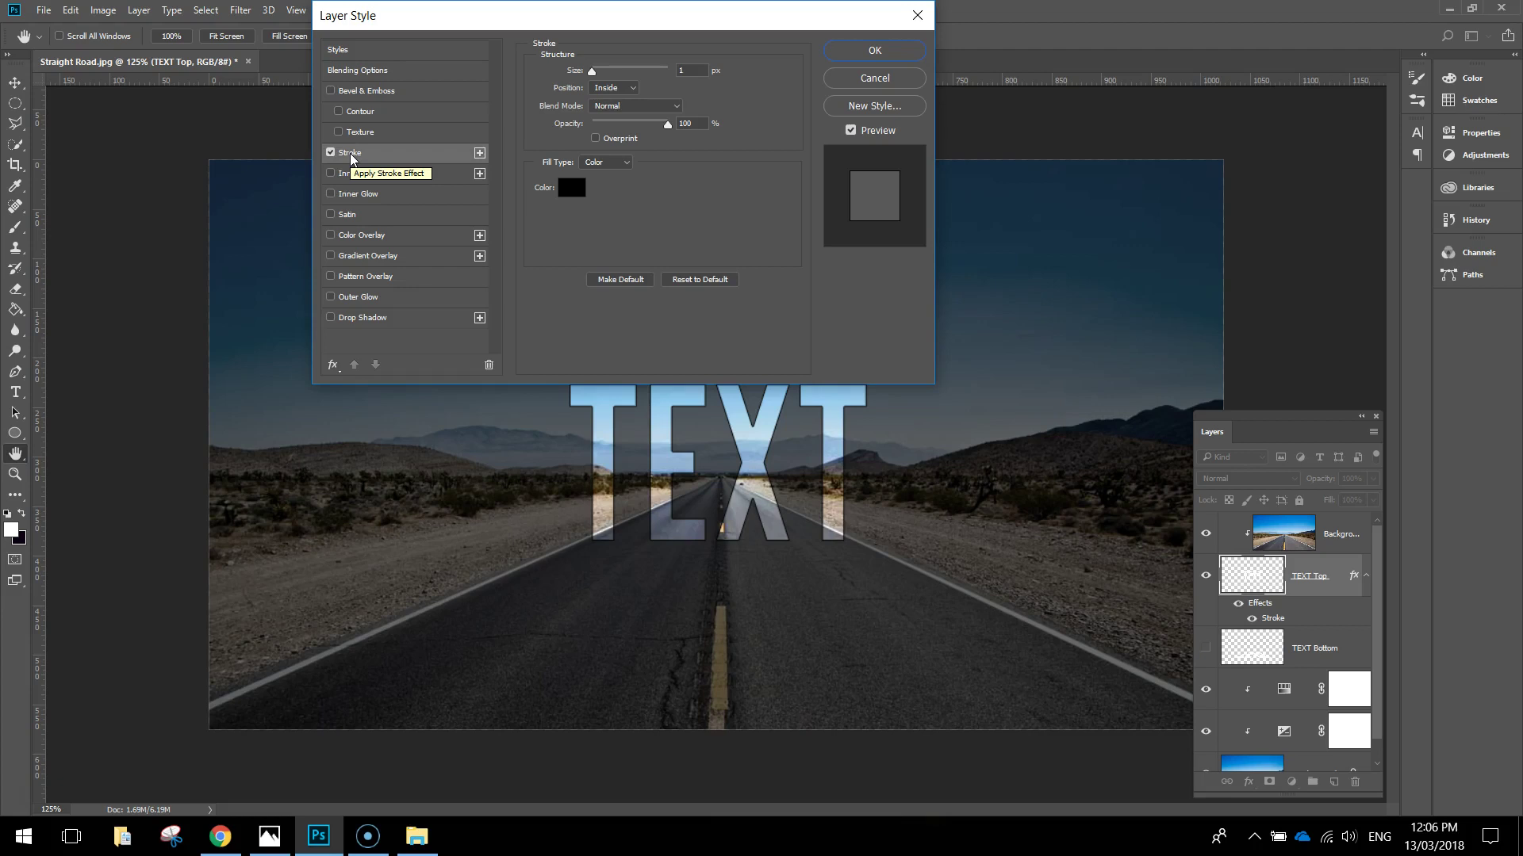
click(680, 90)
click(701, 74)
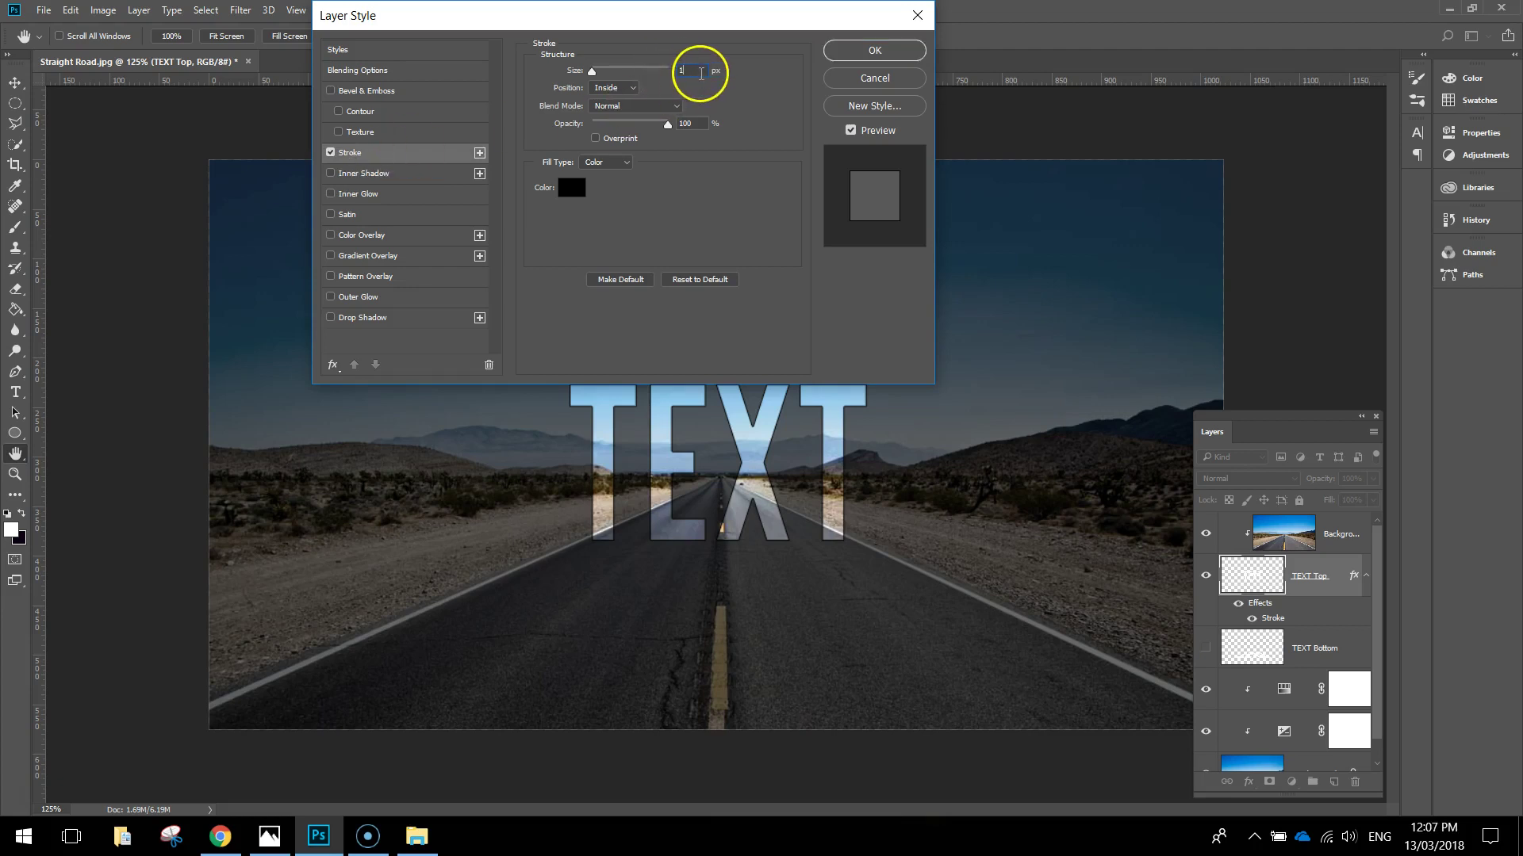
click(615, 87)
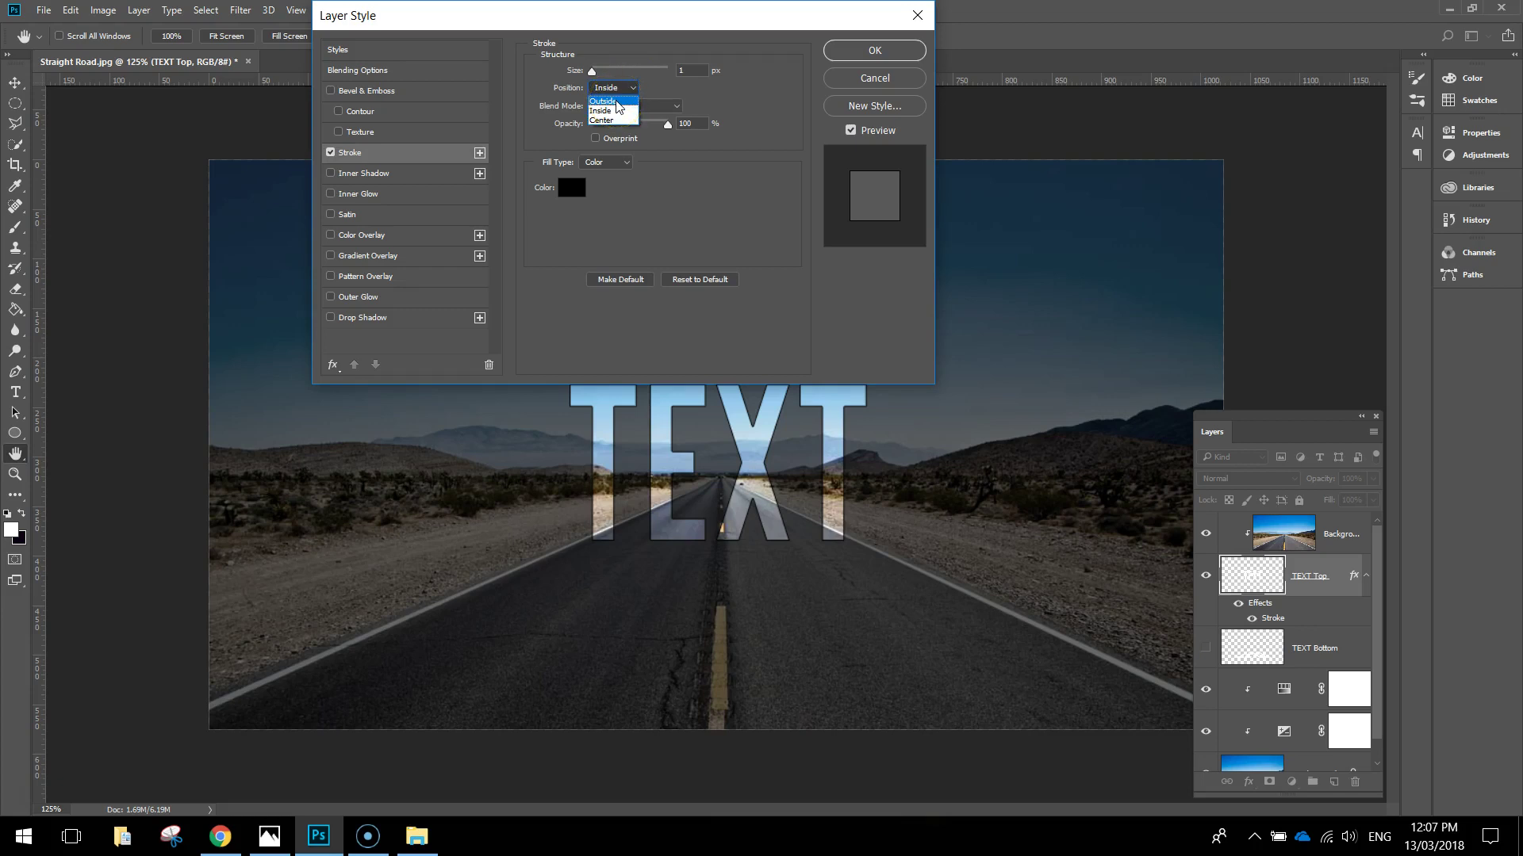
click(615, 101)
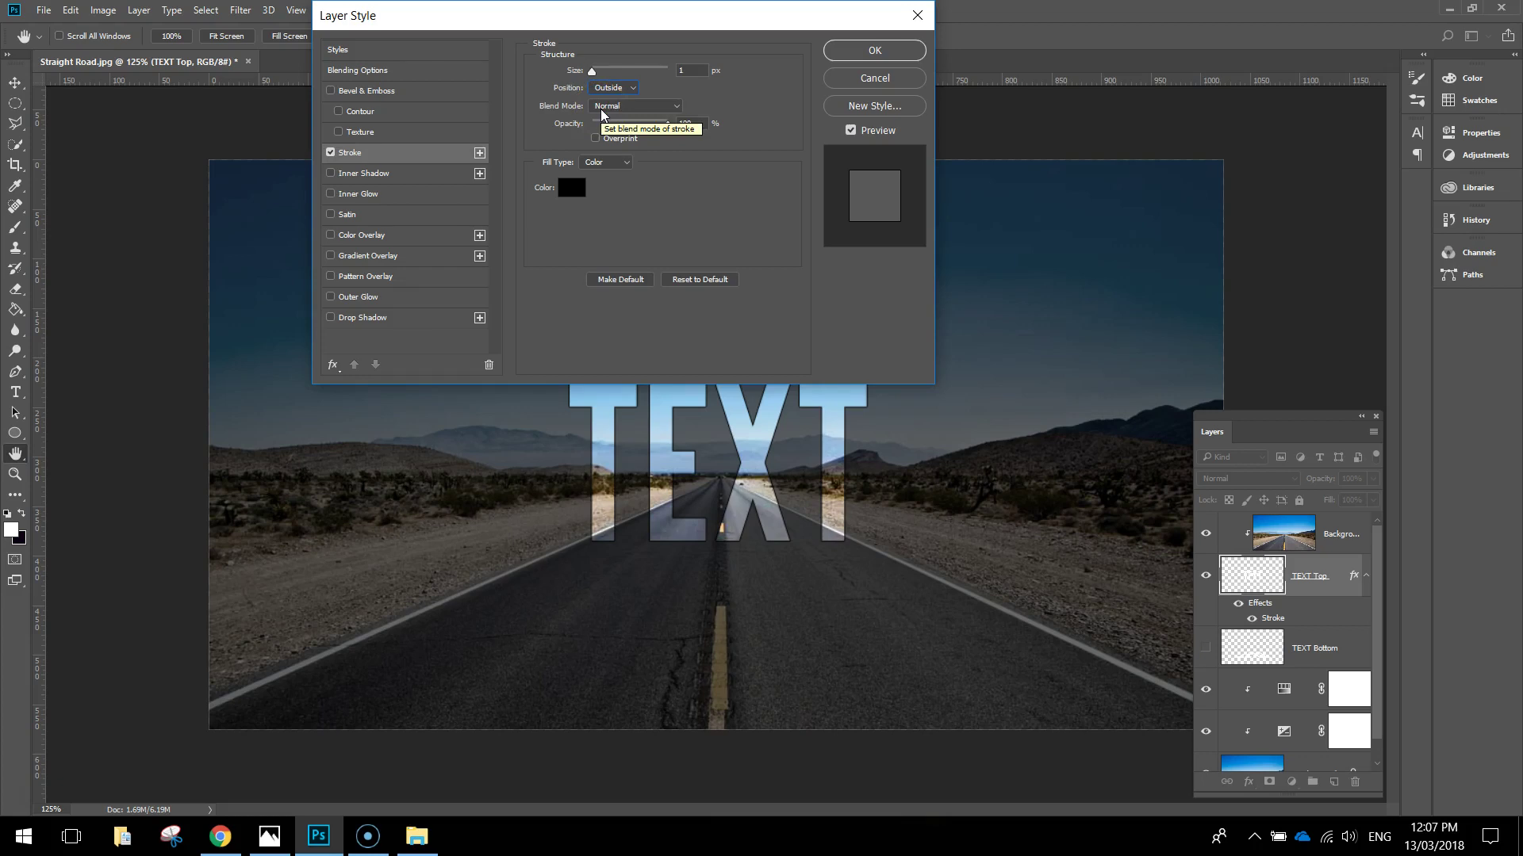
mouse_move(603, 123)
mouse_down()
mouse_move(671, 125)
mouse_move(652, 126)
mouse_up()
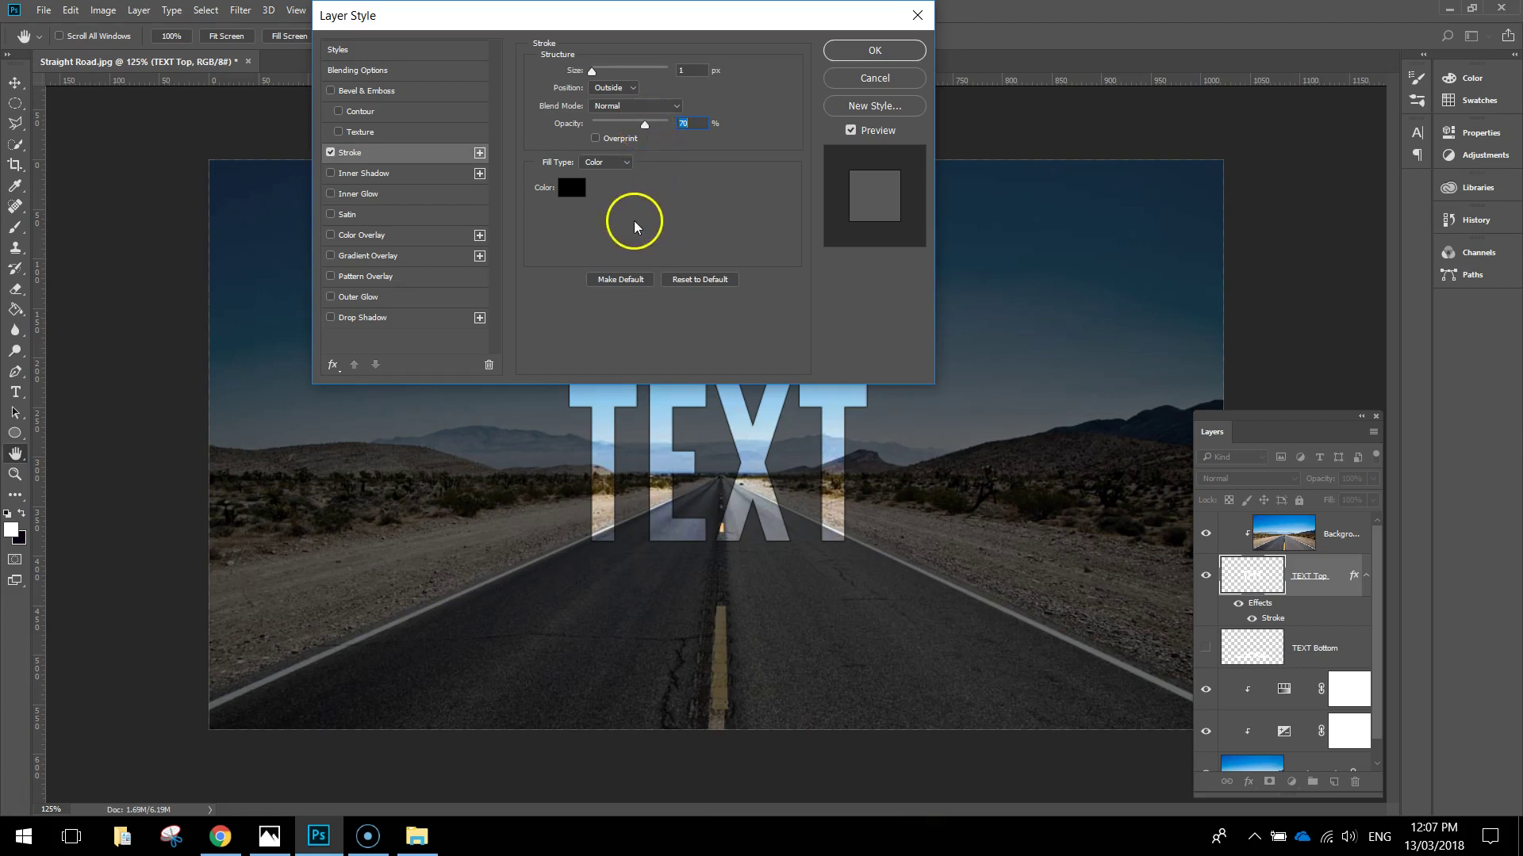
click(570, 189)
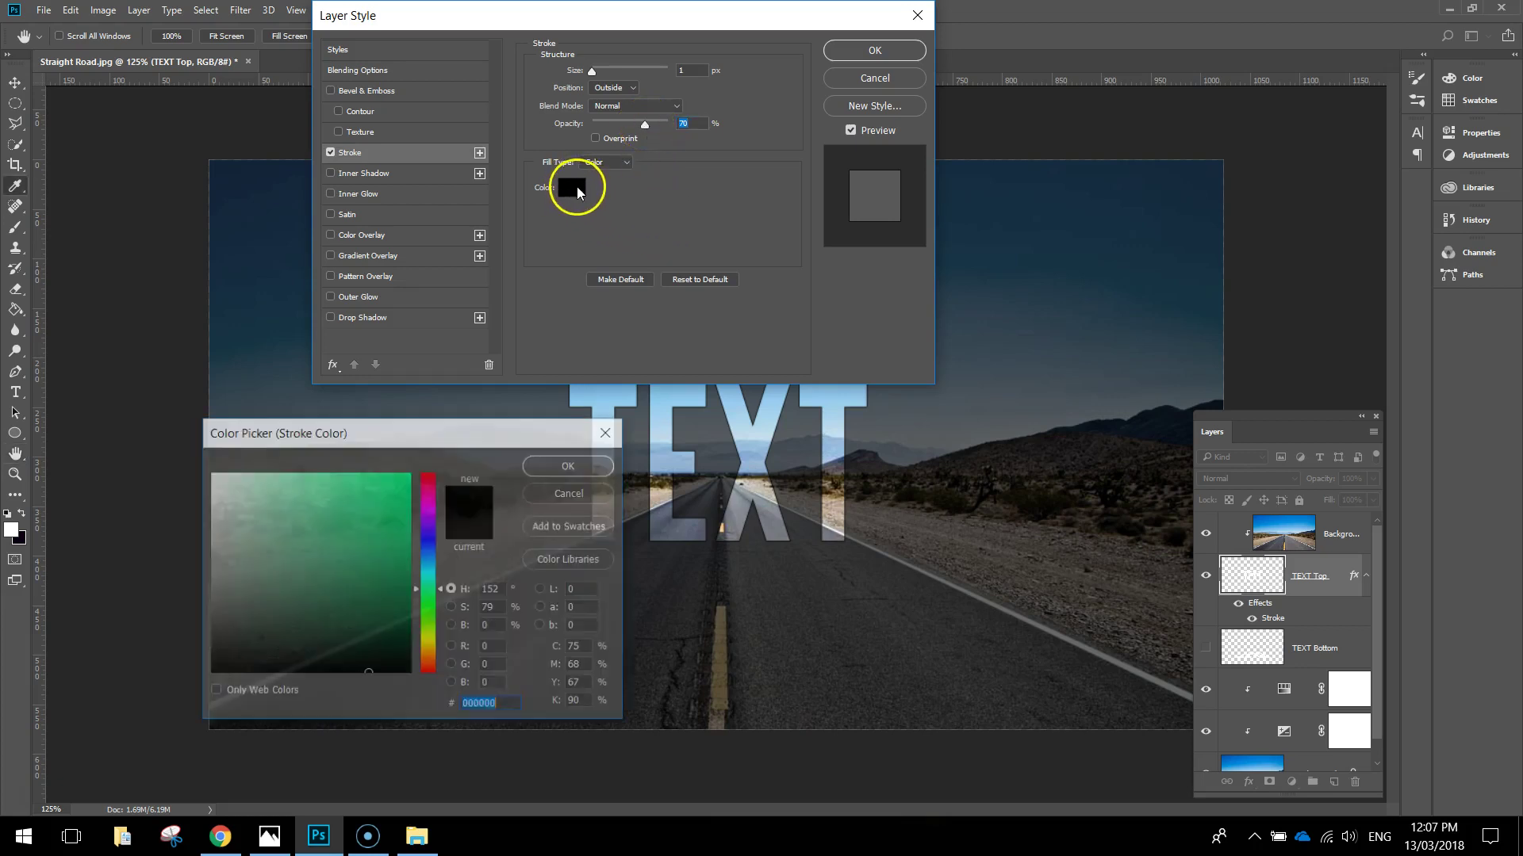
mouse_move(343, 498)
mouse_down()
mouse_move(320, 513)
mouse_move(190, 459)
mouse_move(211, 469)
mouse_up()
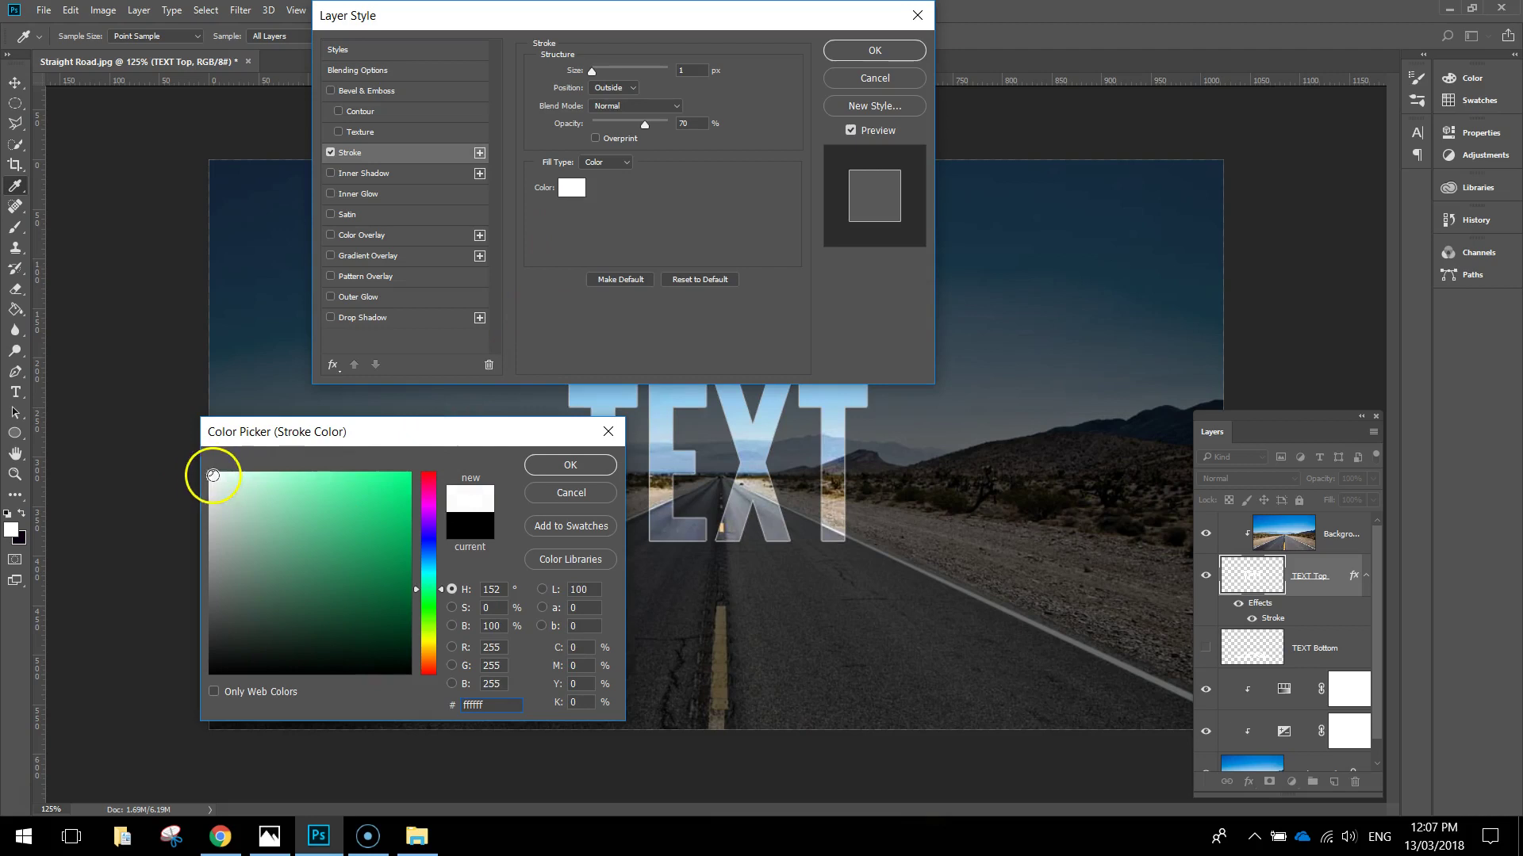
click(570, 465)
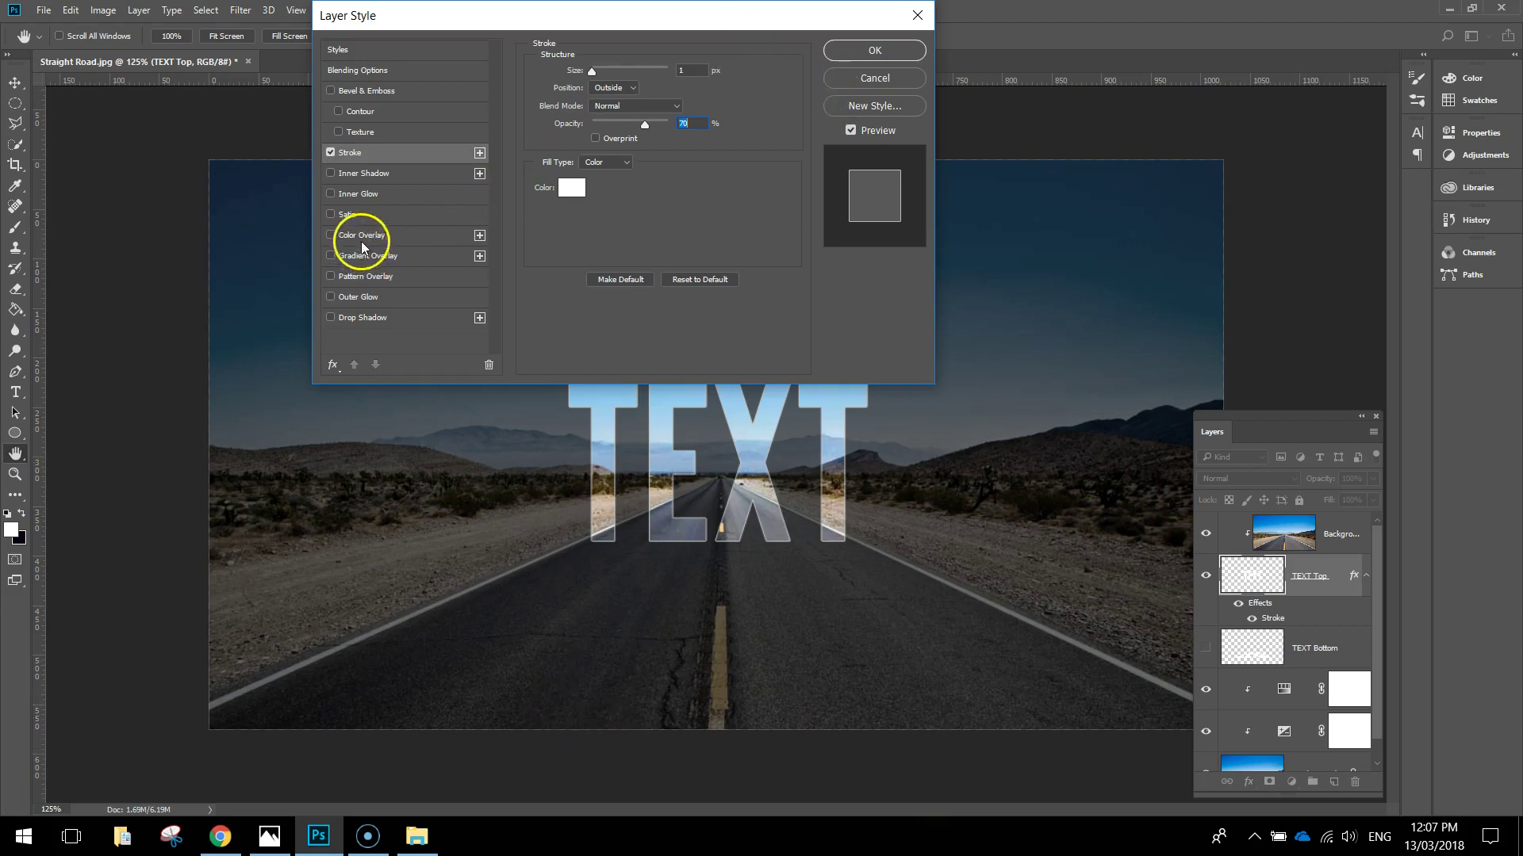
Enable Outer Glow with Overlay blend mode, white colour and 100% opacity.
click(369, 298)
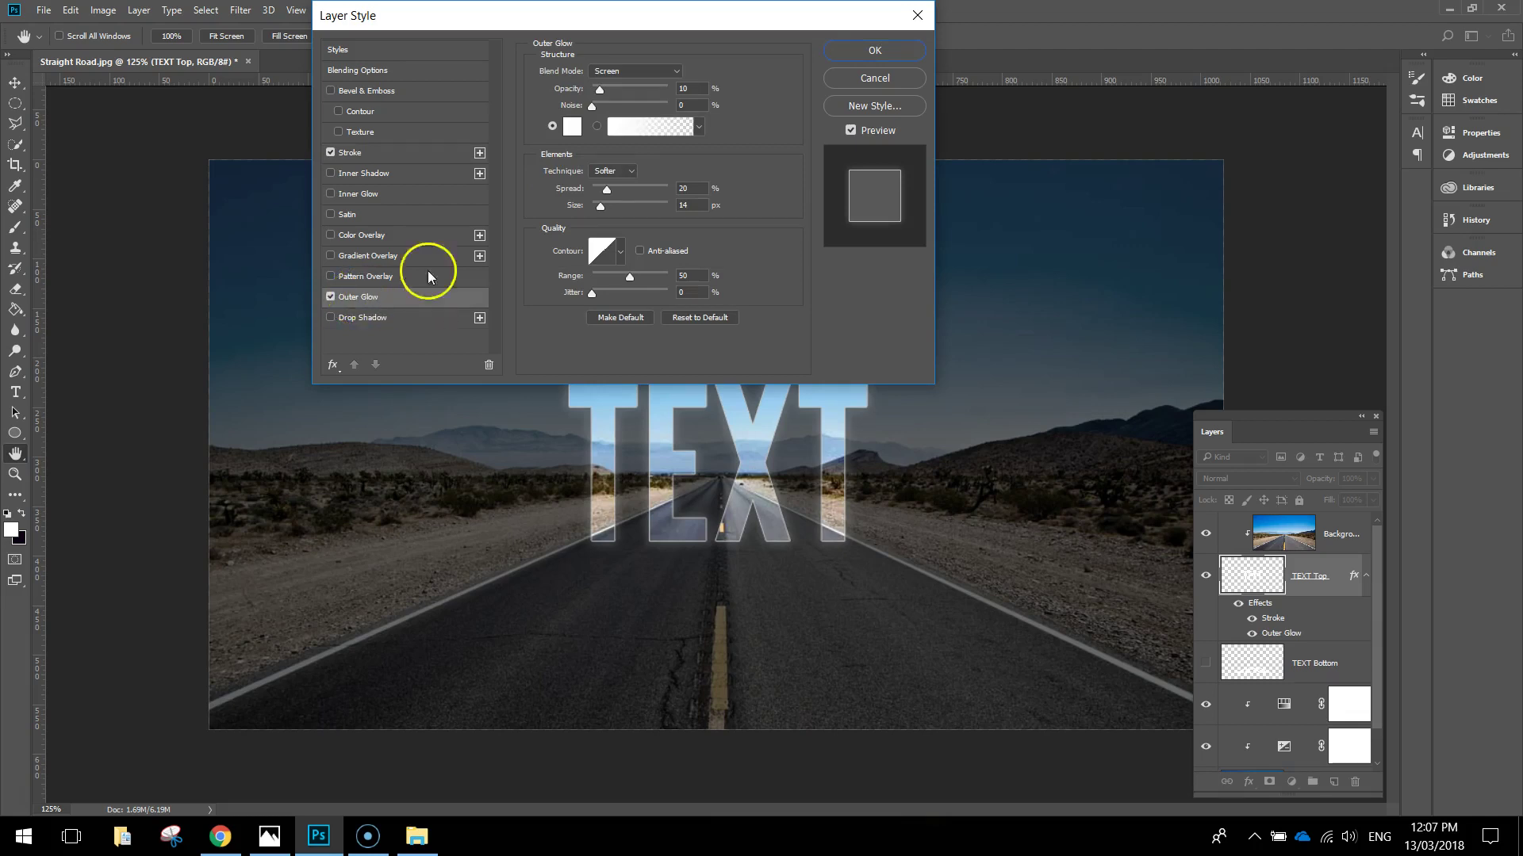
click(596, 71)
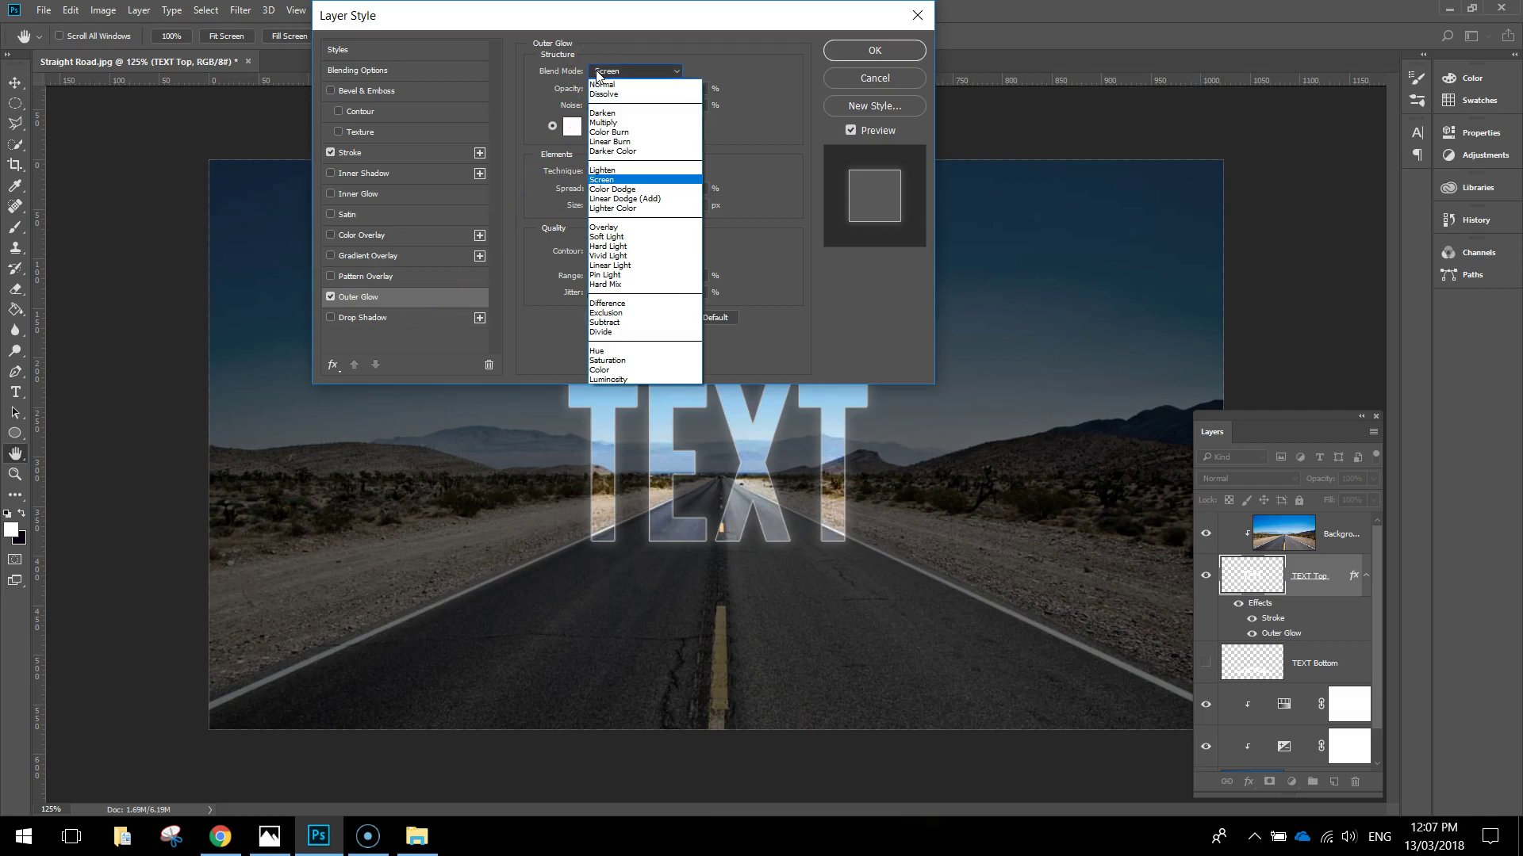
click(619, 228)
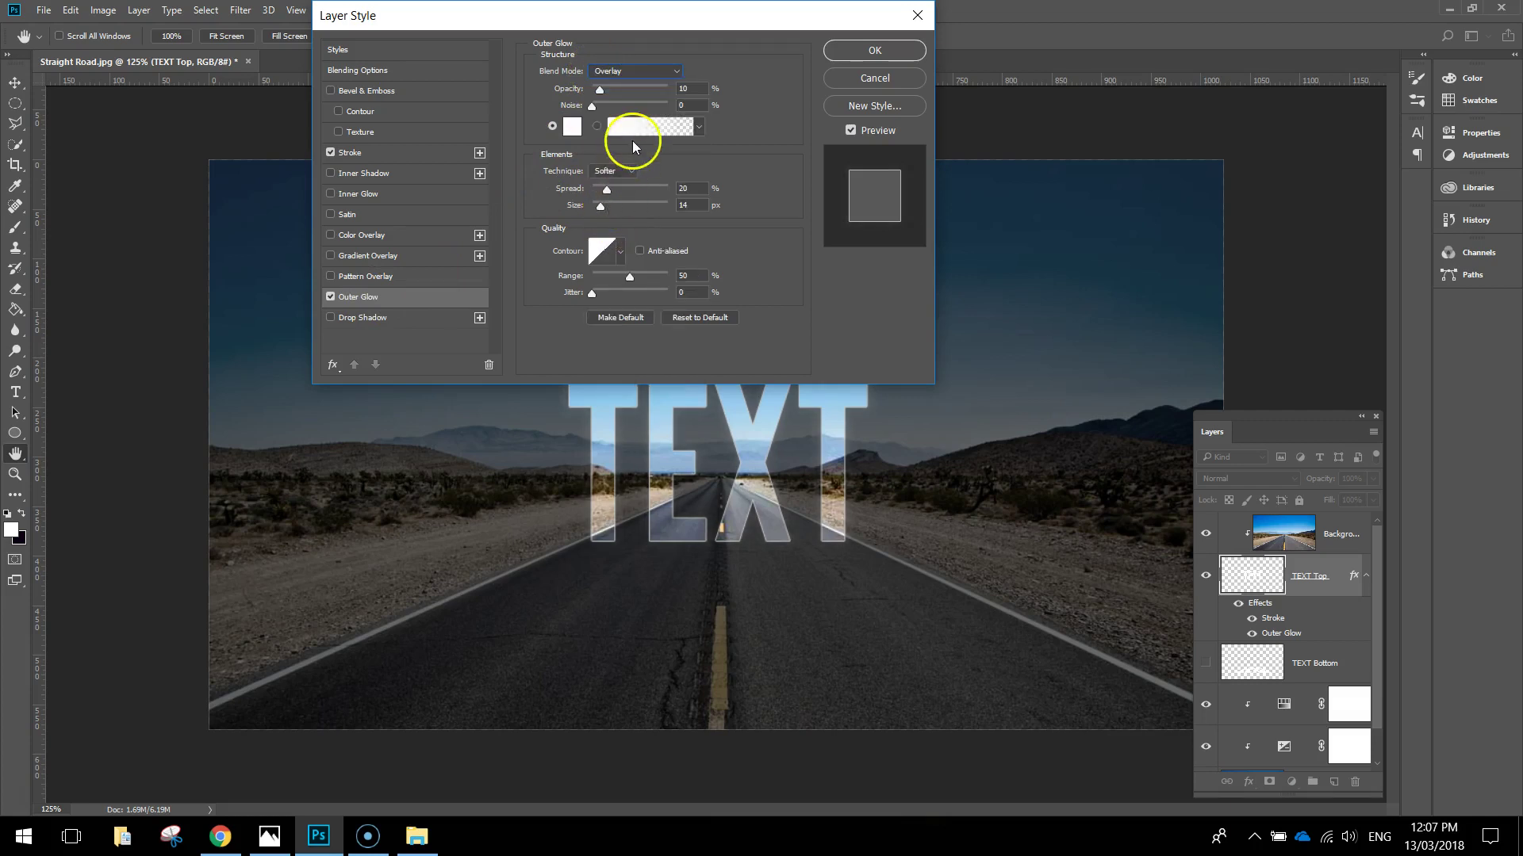
click(572, 127)
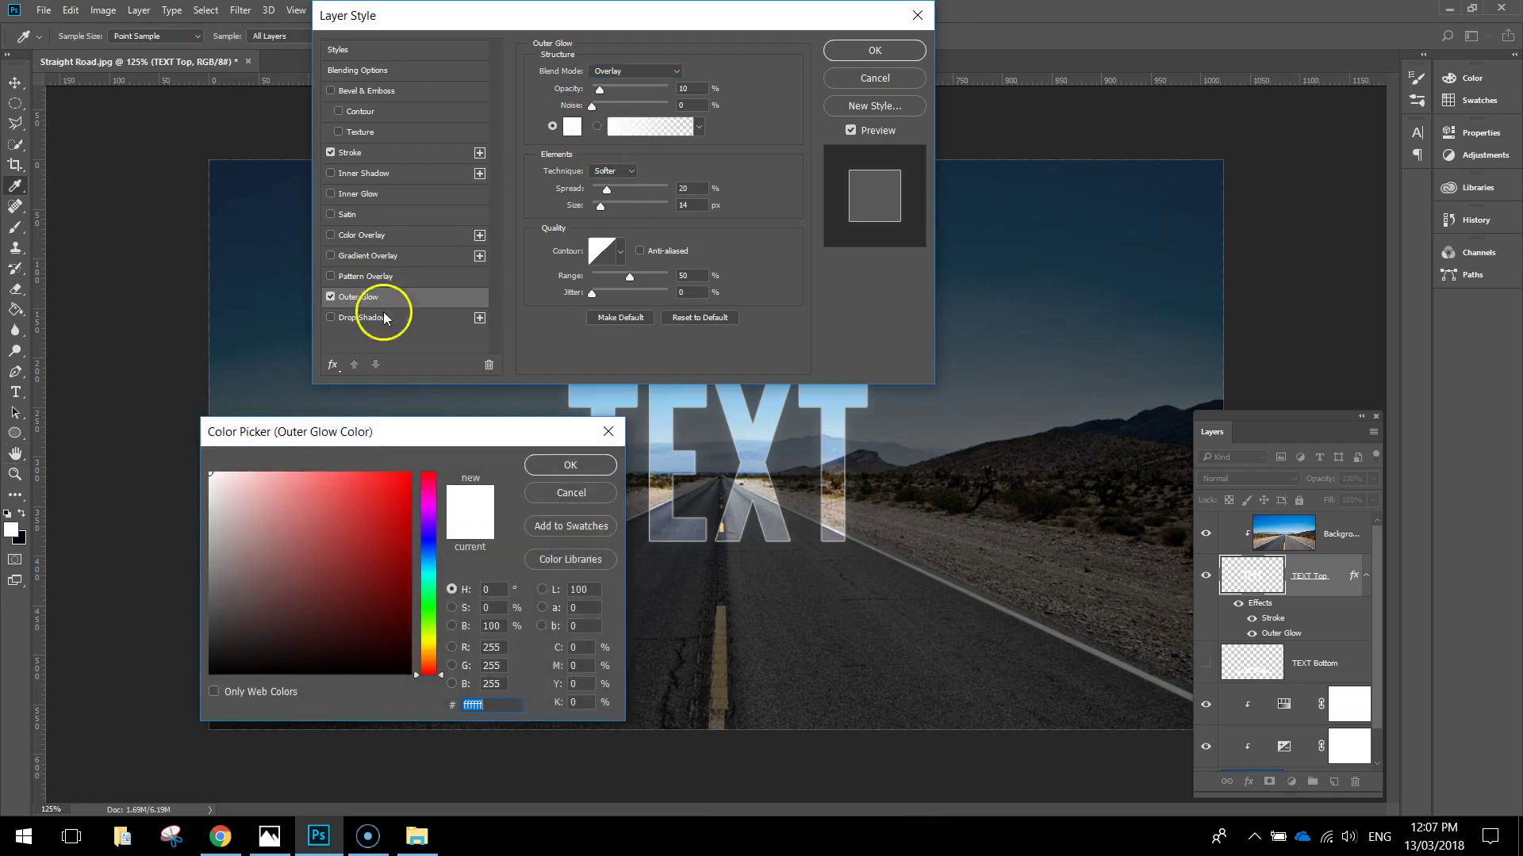
click(551, 461)
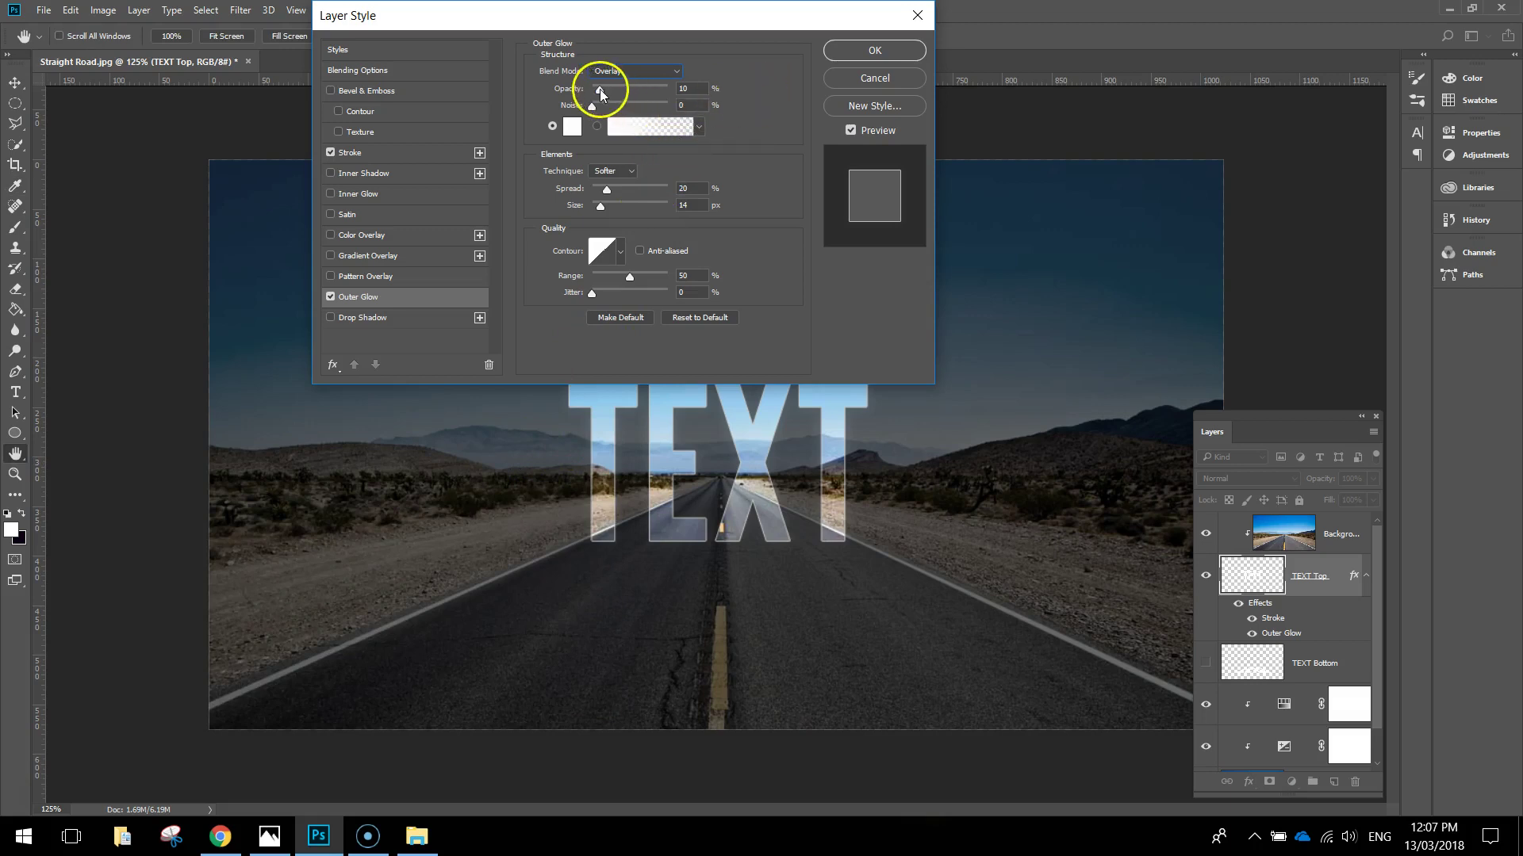
drag(598, 94, 775, 112)
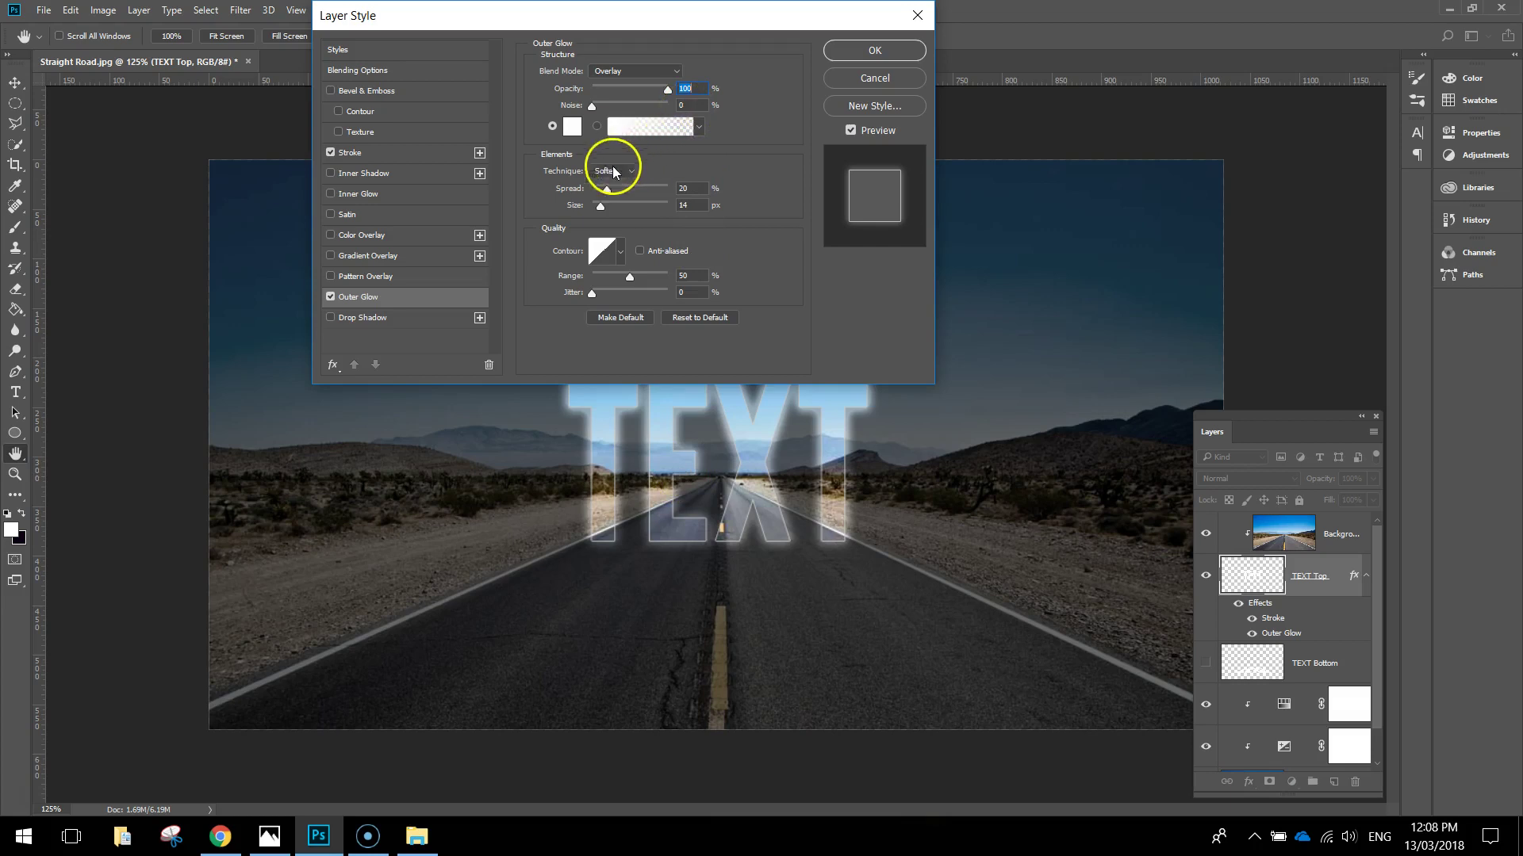
Set the outer glow spread to 2% and size to 150 px, toggling Preview to compare.
click(688, 188)
text(2)
key(Tab)
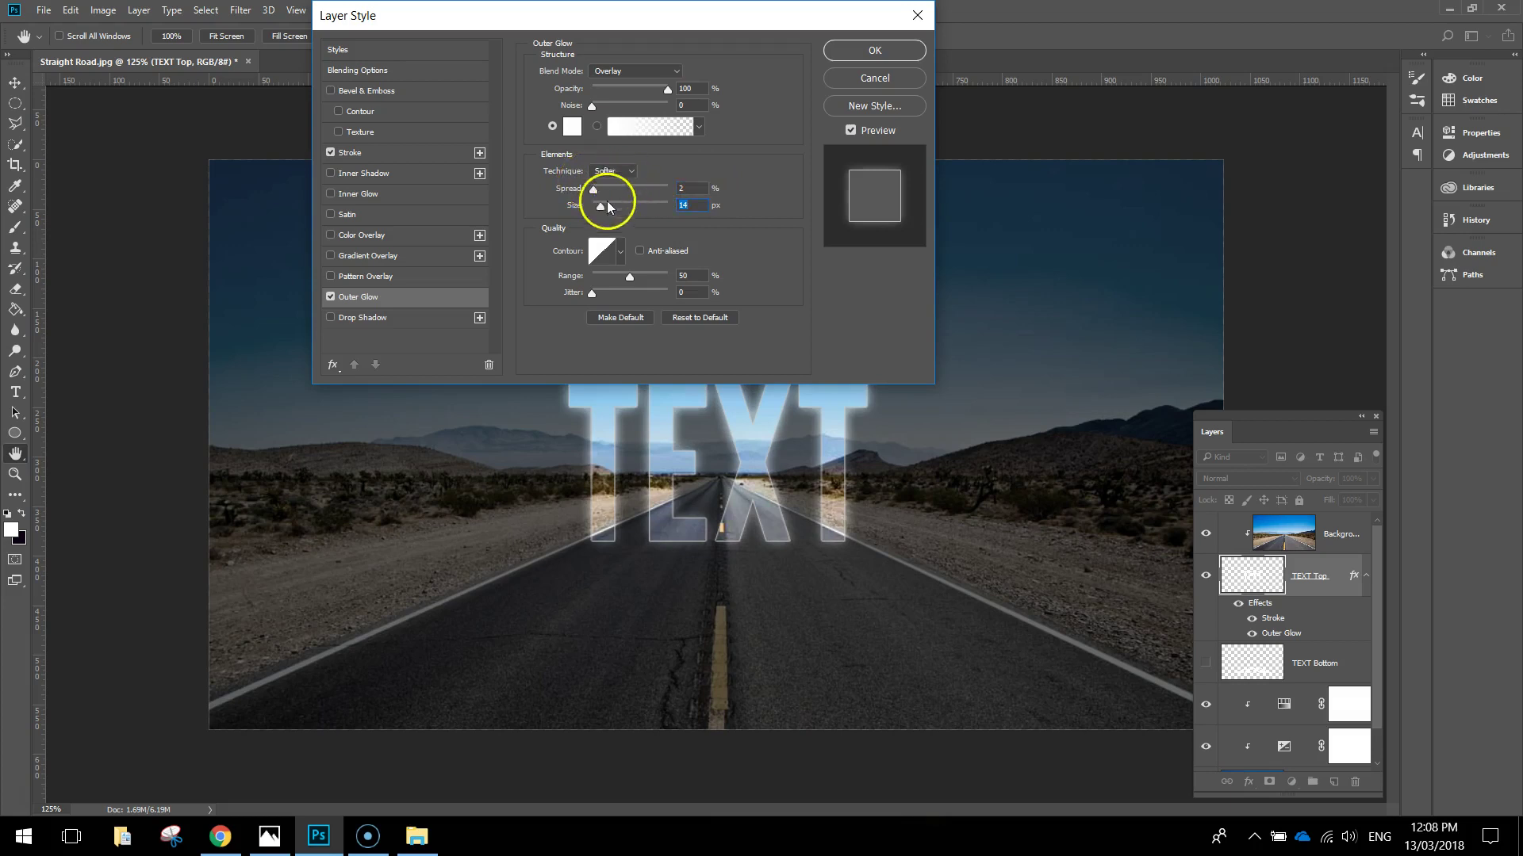
drag(601, 207, 630, 211)
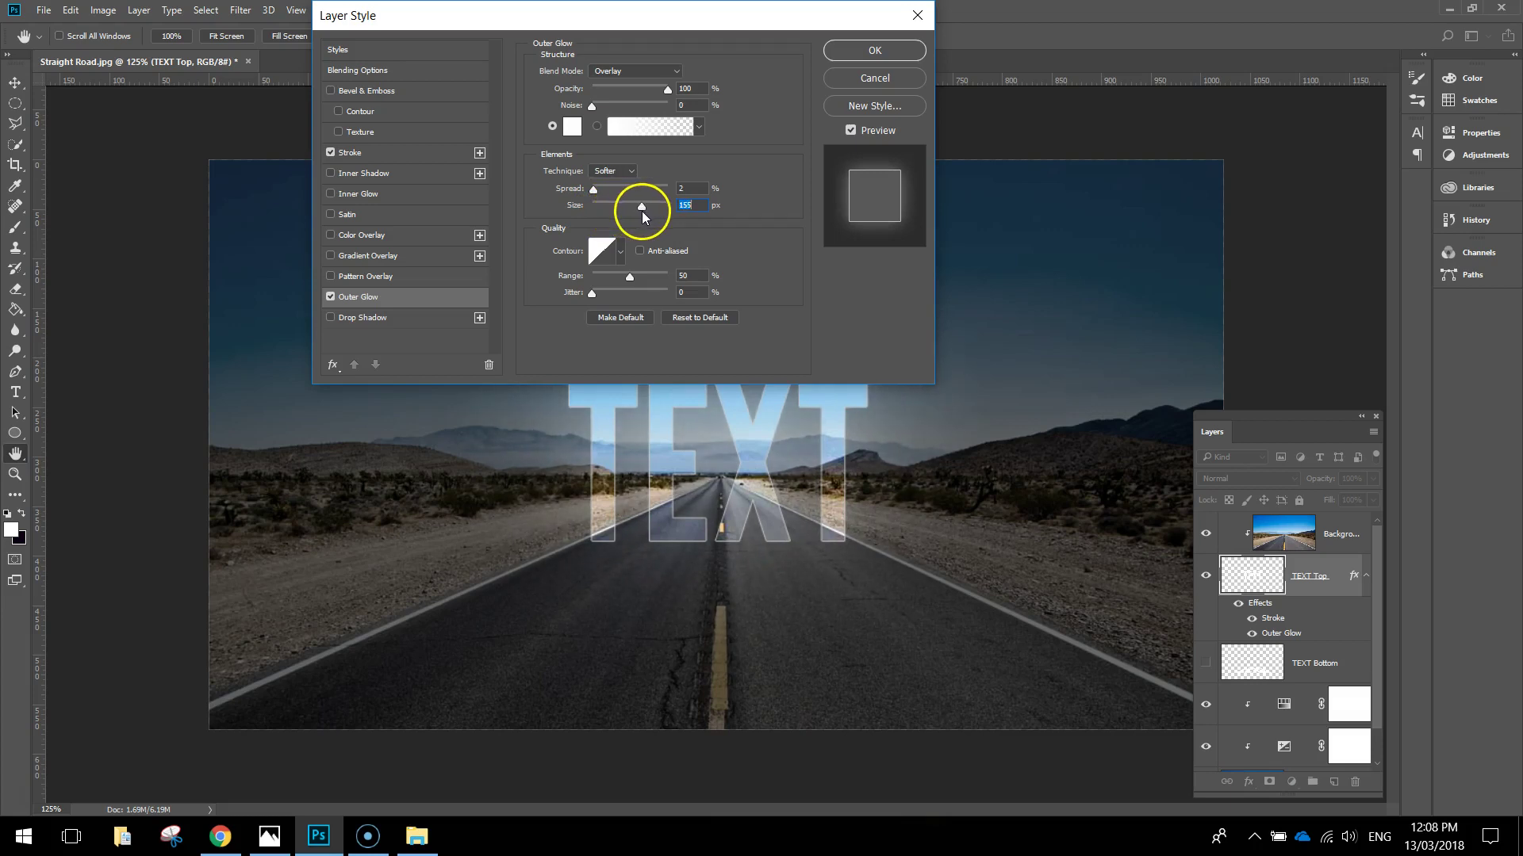
text(150)
drag(724, 16, 362, 2)
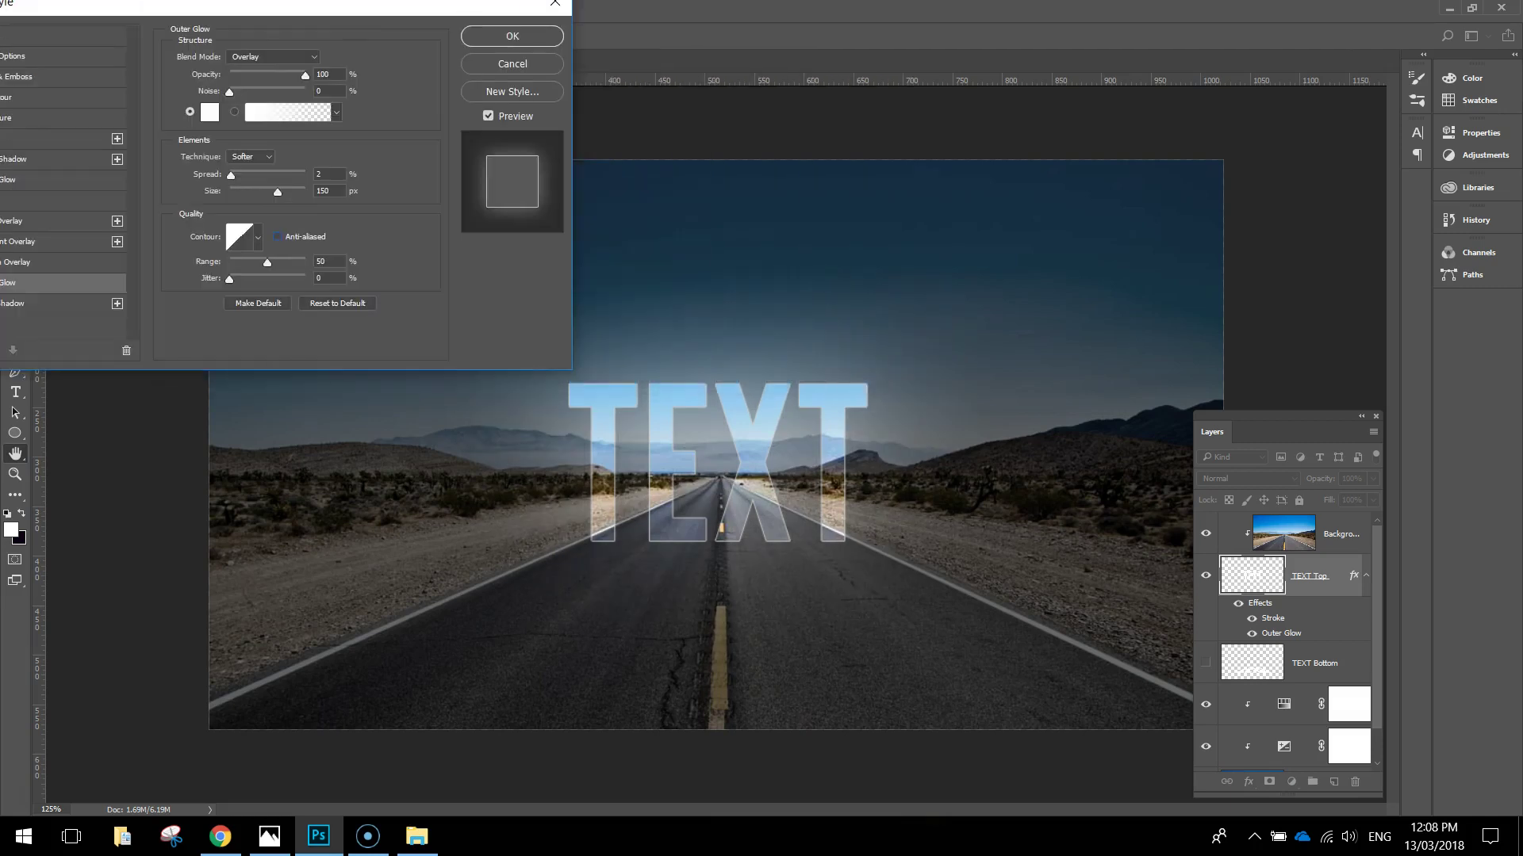
click(487, 131)
click(488, 130)
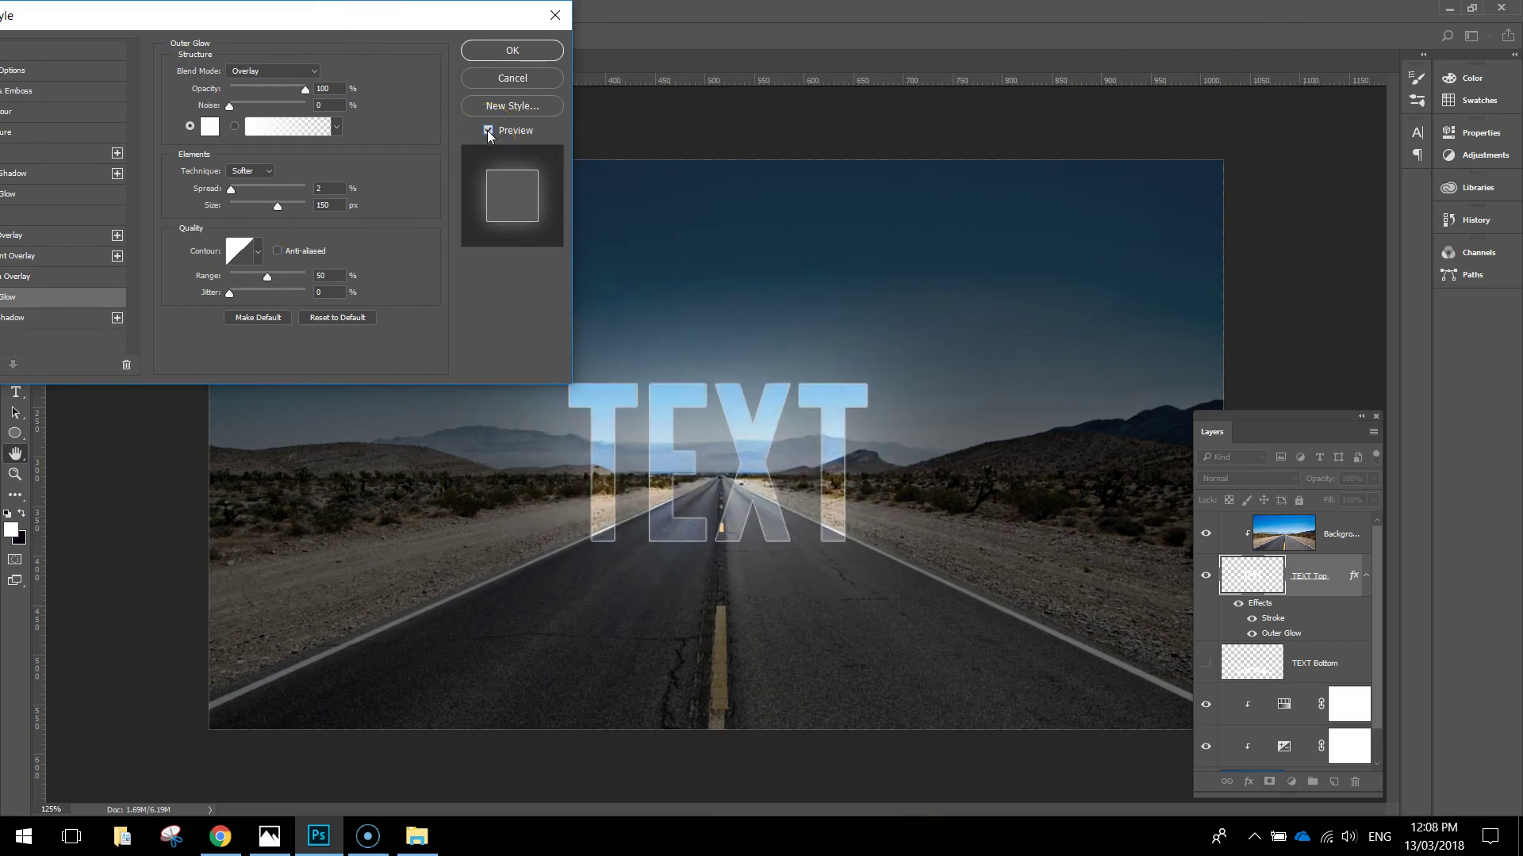
click(488, 130)
click(487, 131)
drag(397, 16, 830, 17)
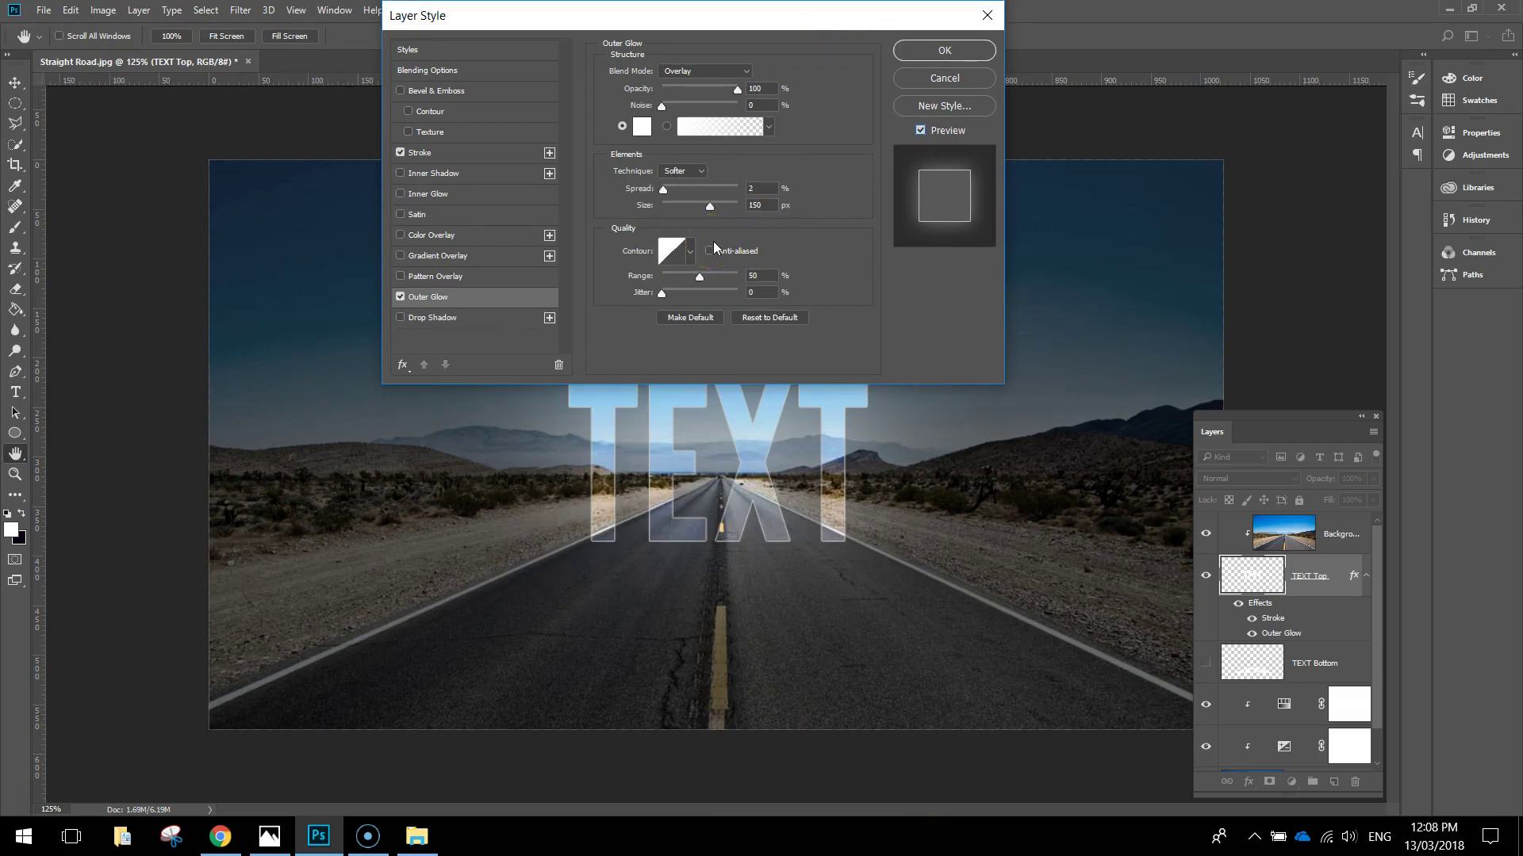
Enable Inner Glow with Overlay blend, 60% opacity, white colour and 80 px size, then OK.
click(421, 197)
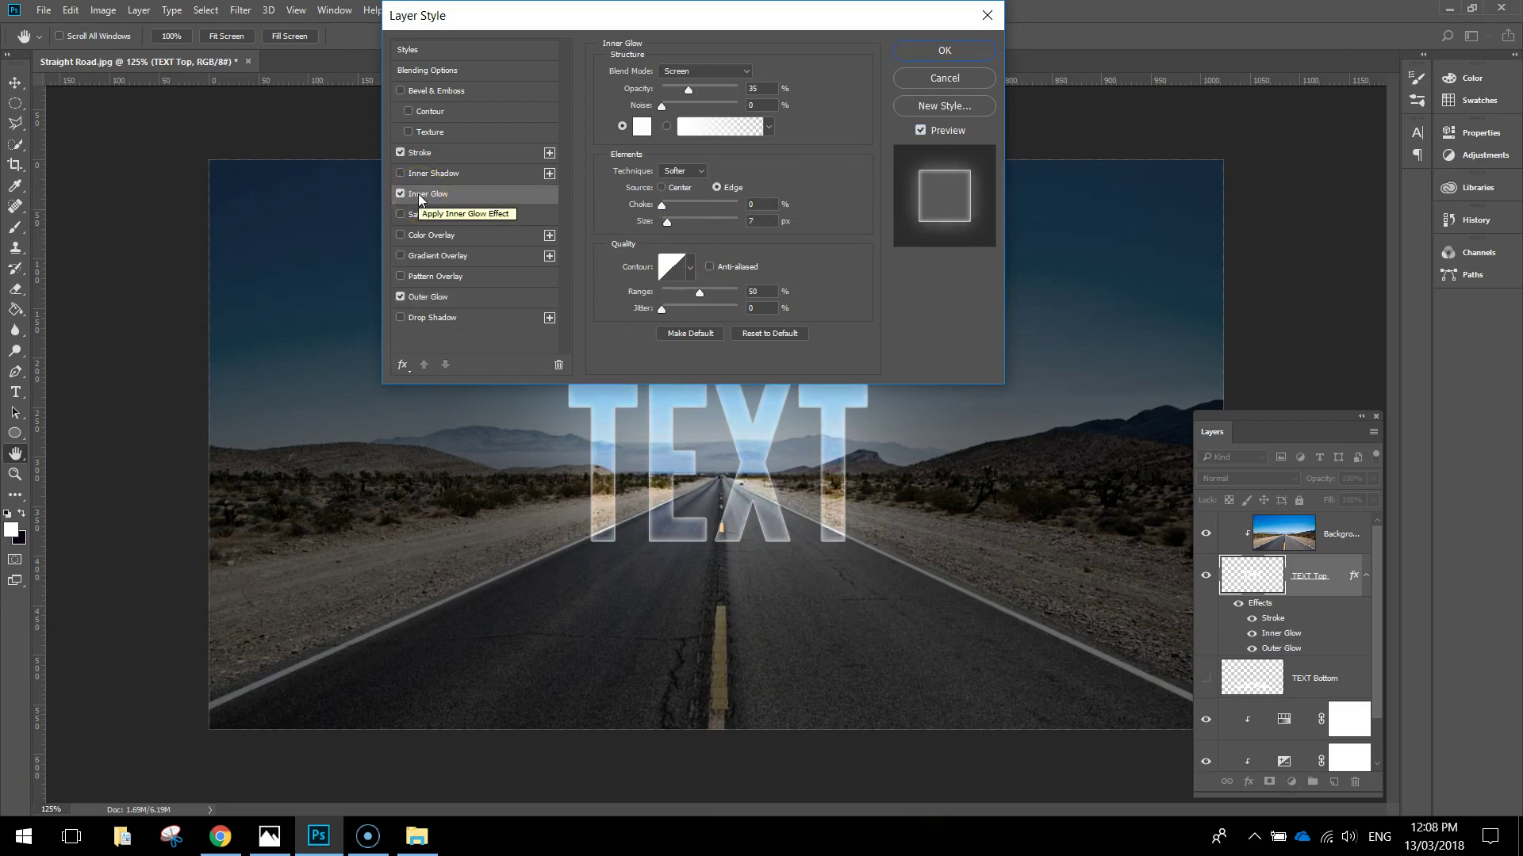
click(736, 70)
click(687, 228)
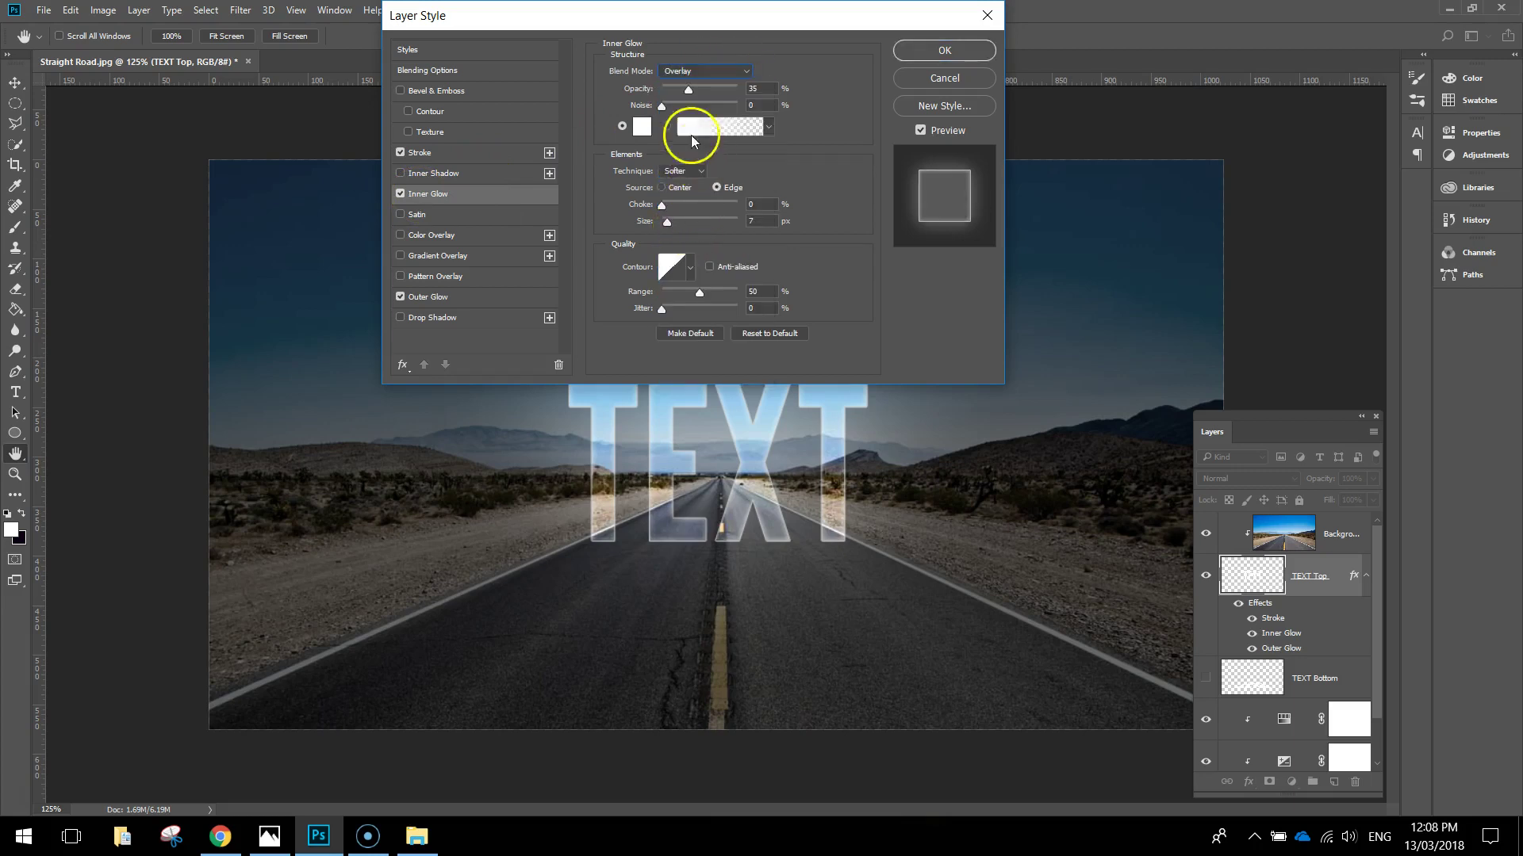
double_click(767, 87)
text(60)
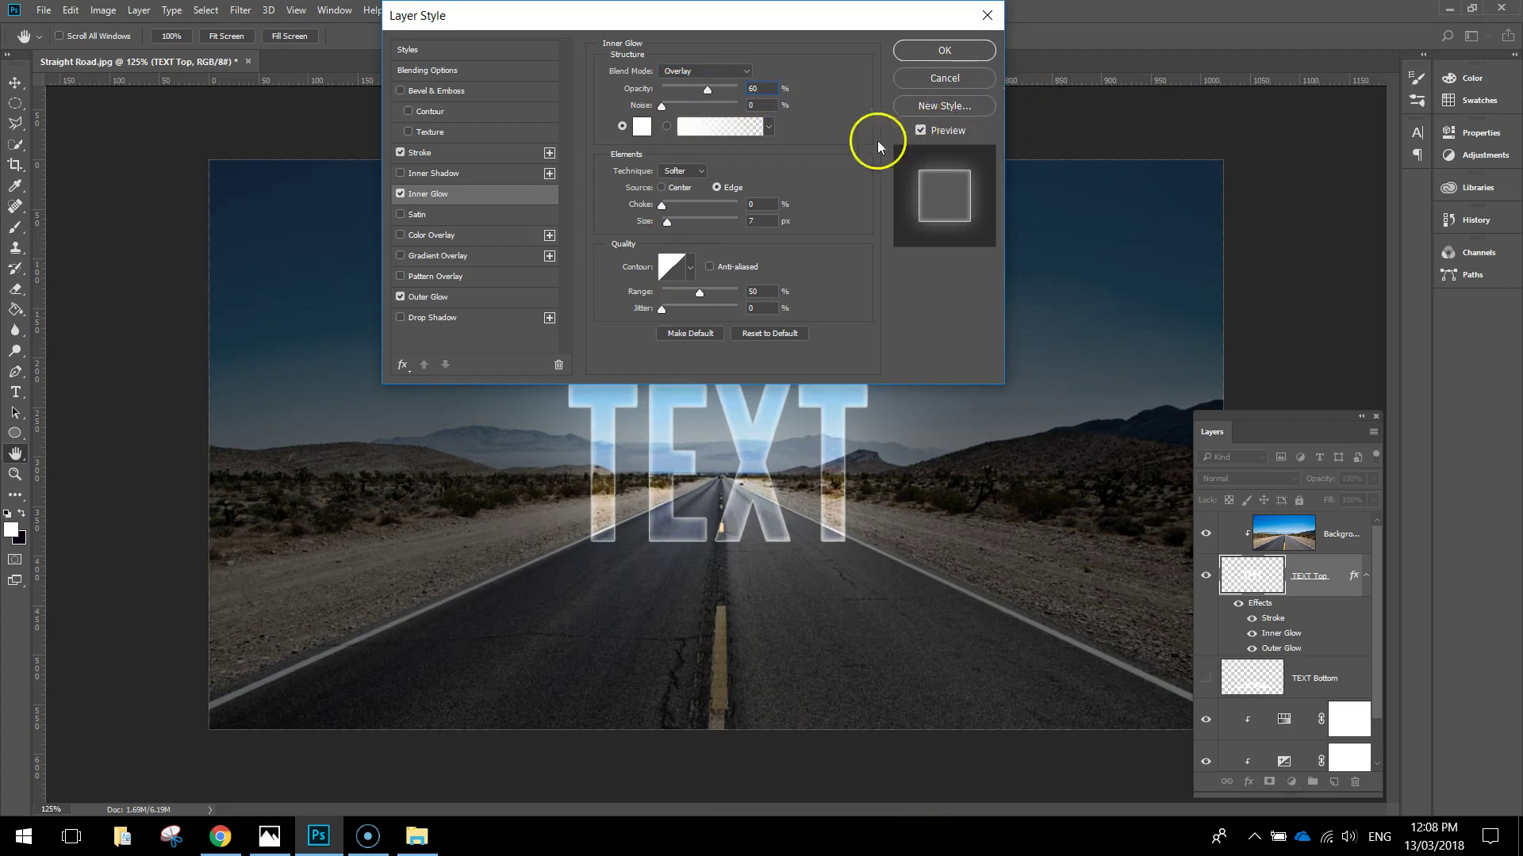
click(204, 471)
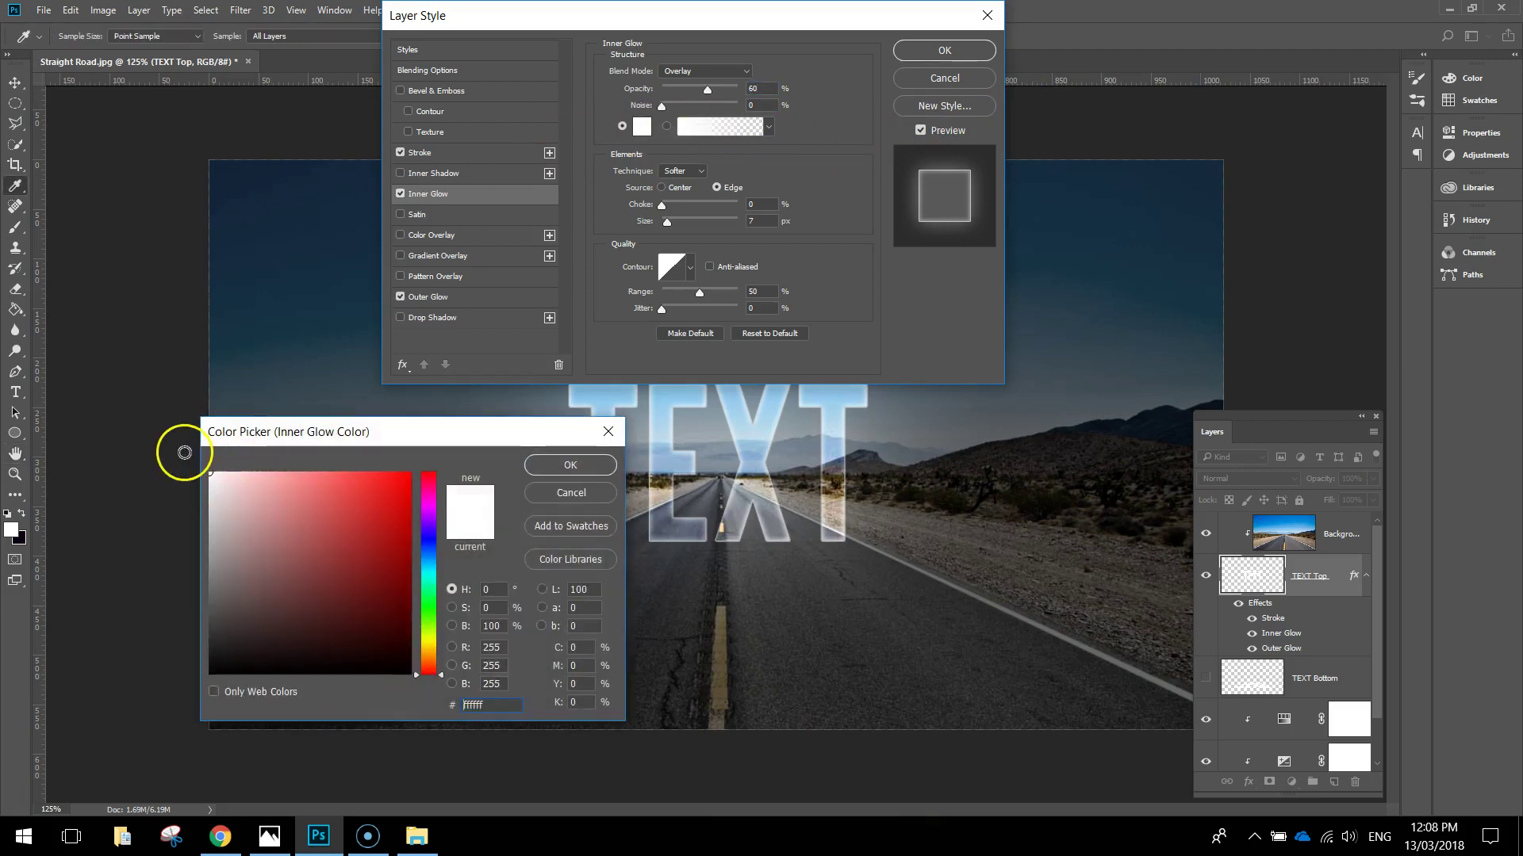
click(556, 469)
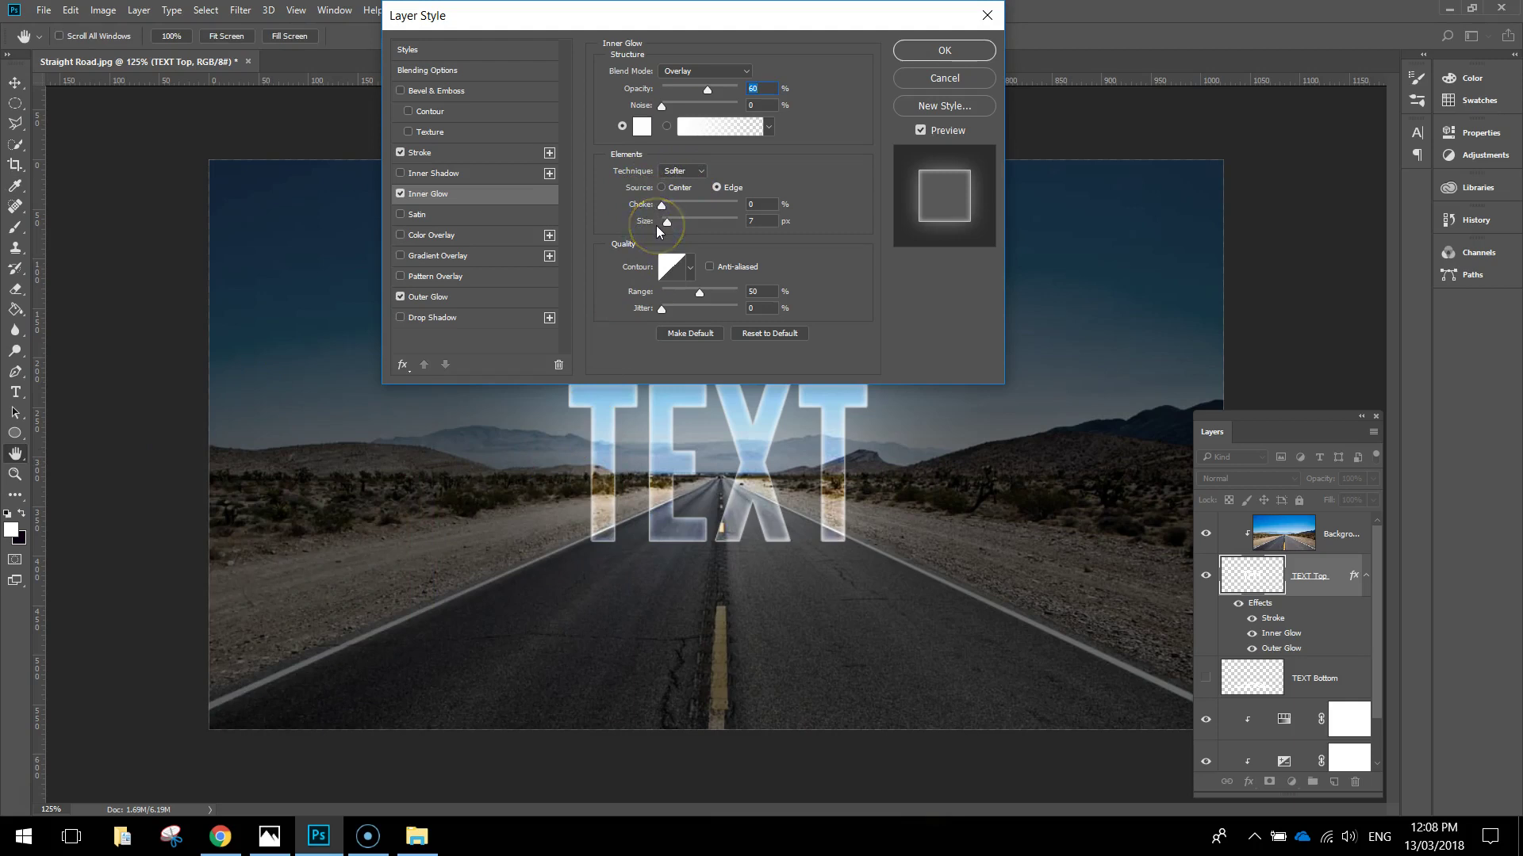
click(763, 221)
click(558, 214)
text(80)
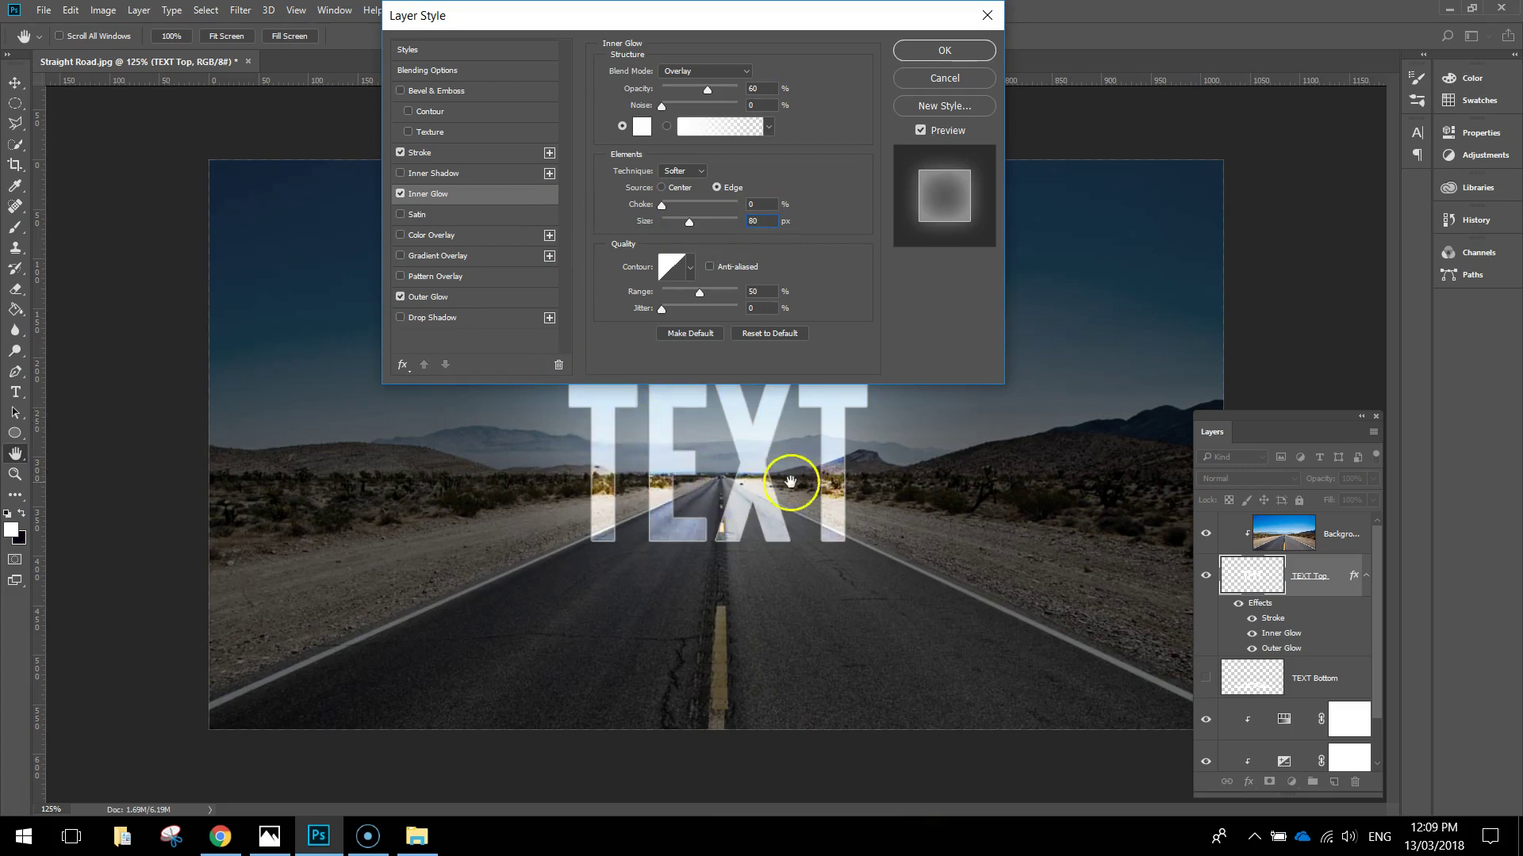
click(917, 49)
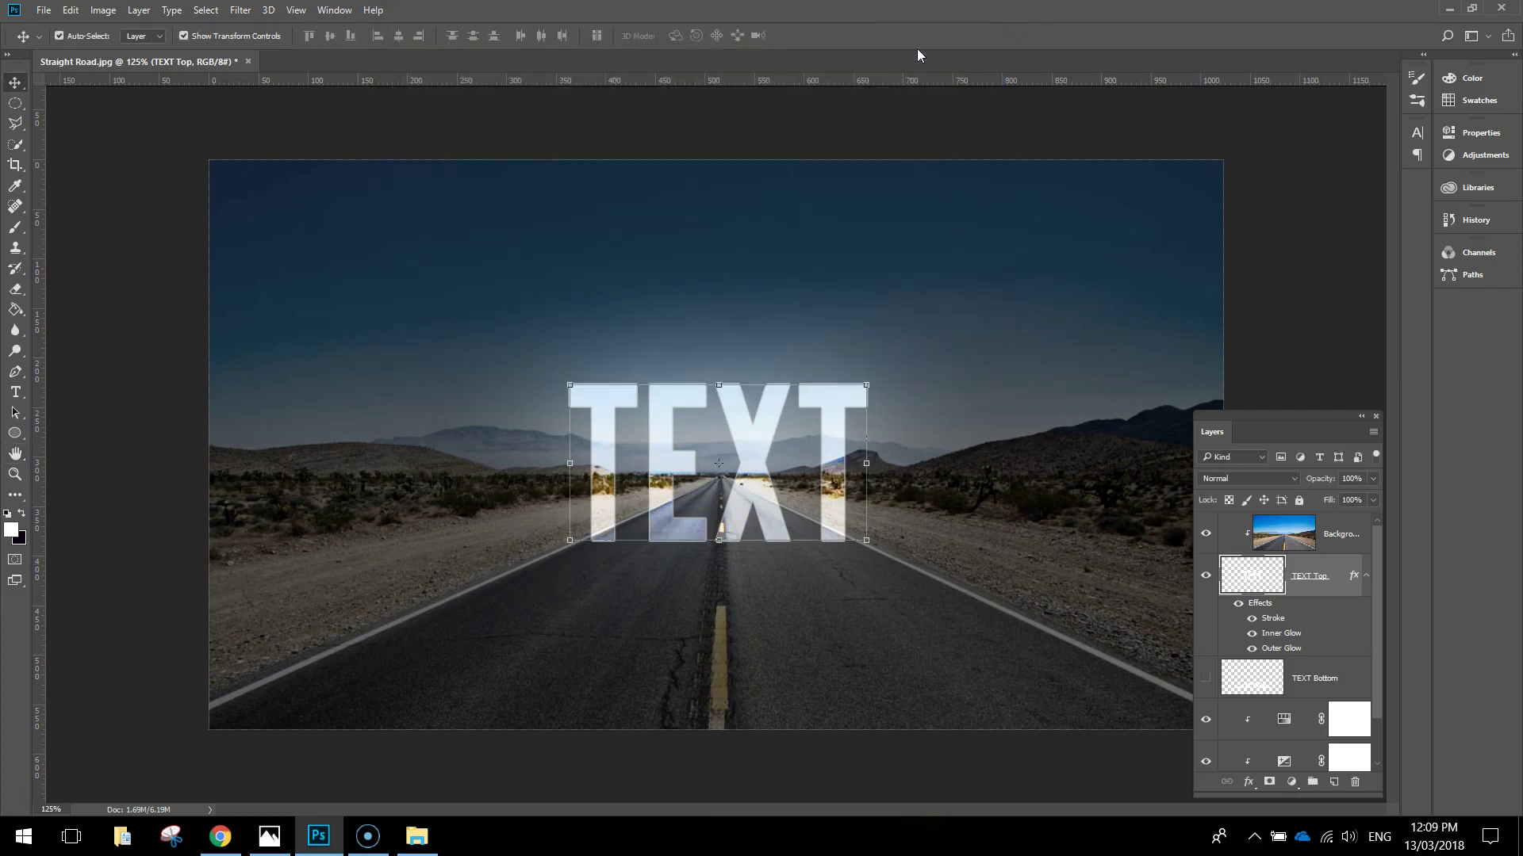
Move, lengthen and widen the Layers panel to show every full layer name, then select TEXT Bottom.
click(952, 346)
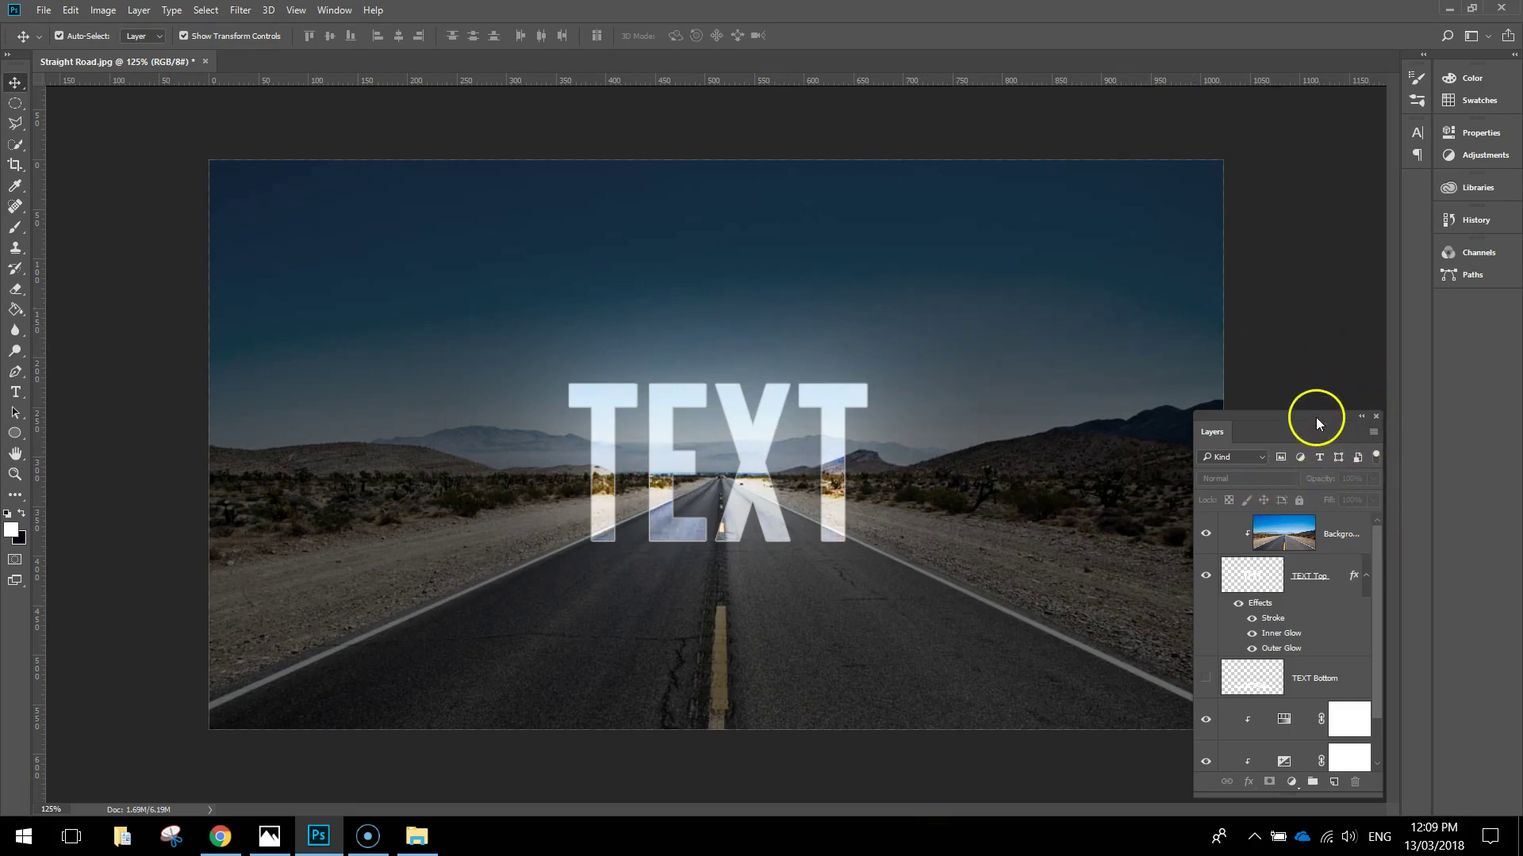
drag(1273, 412, 1222, 132)
drag(1243, 508, 1241, 708)
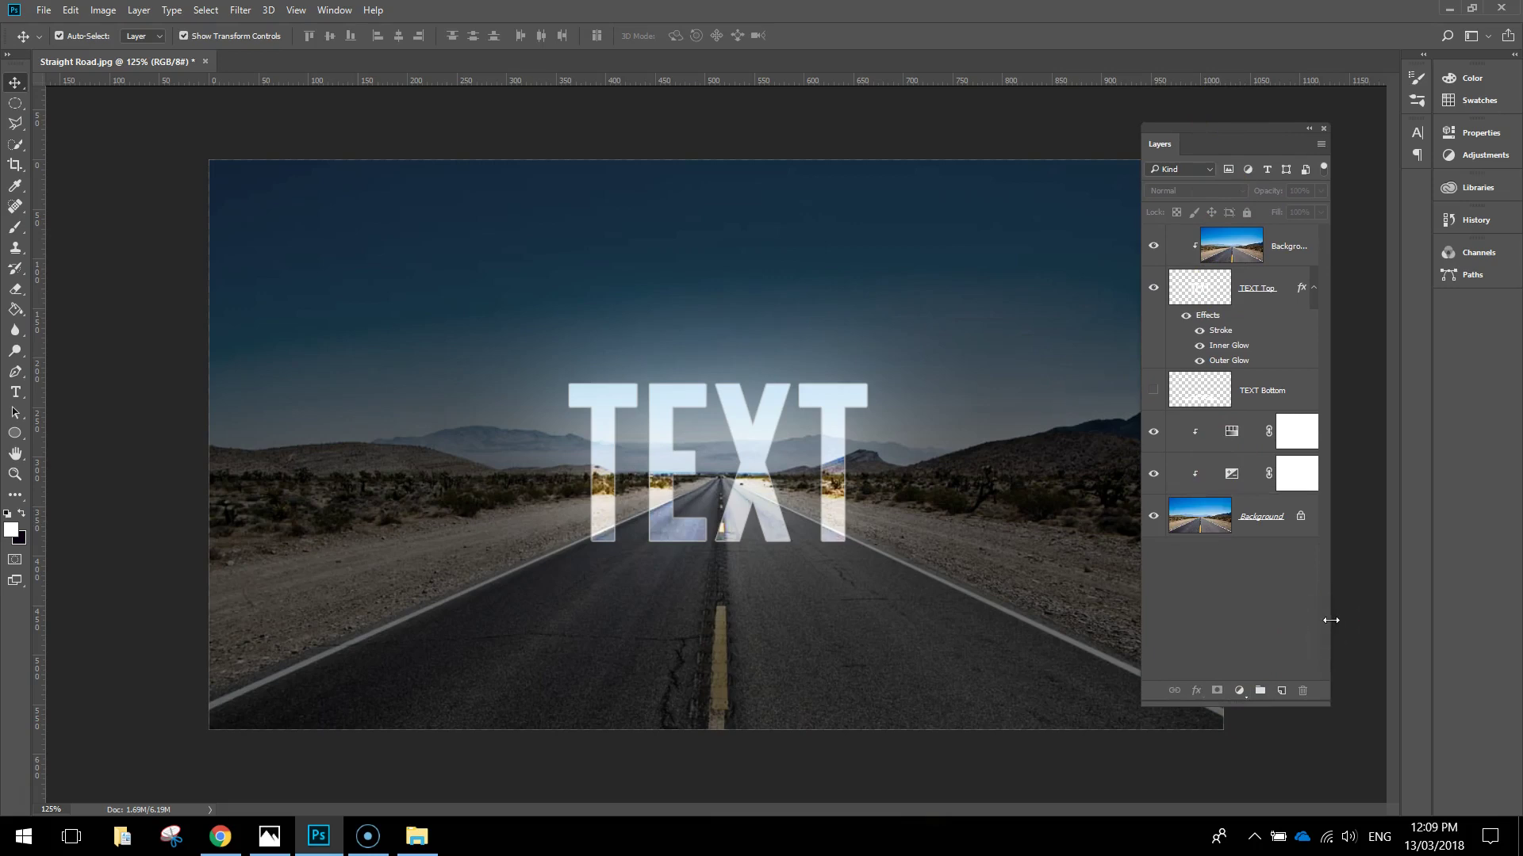
drag(1330, 622, 1417, 617)
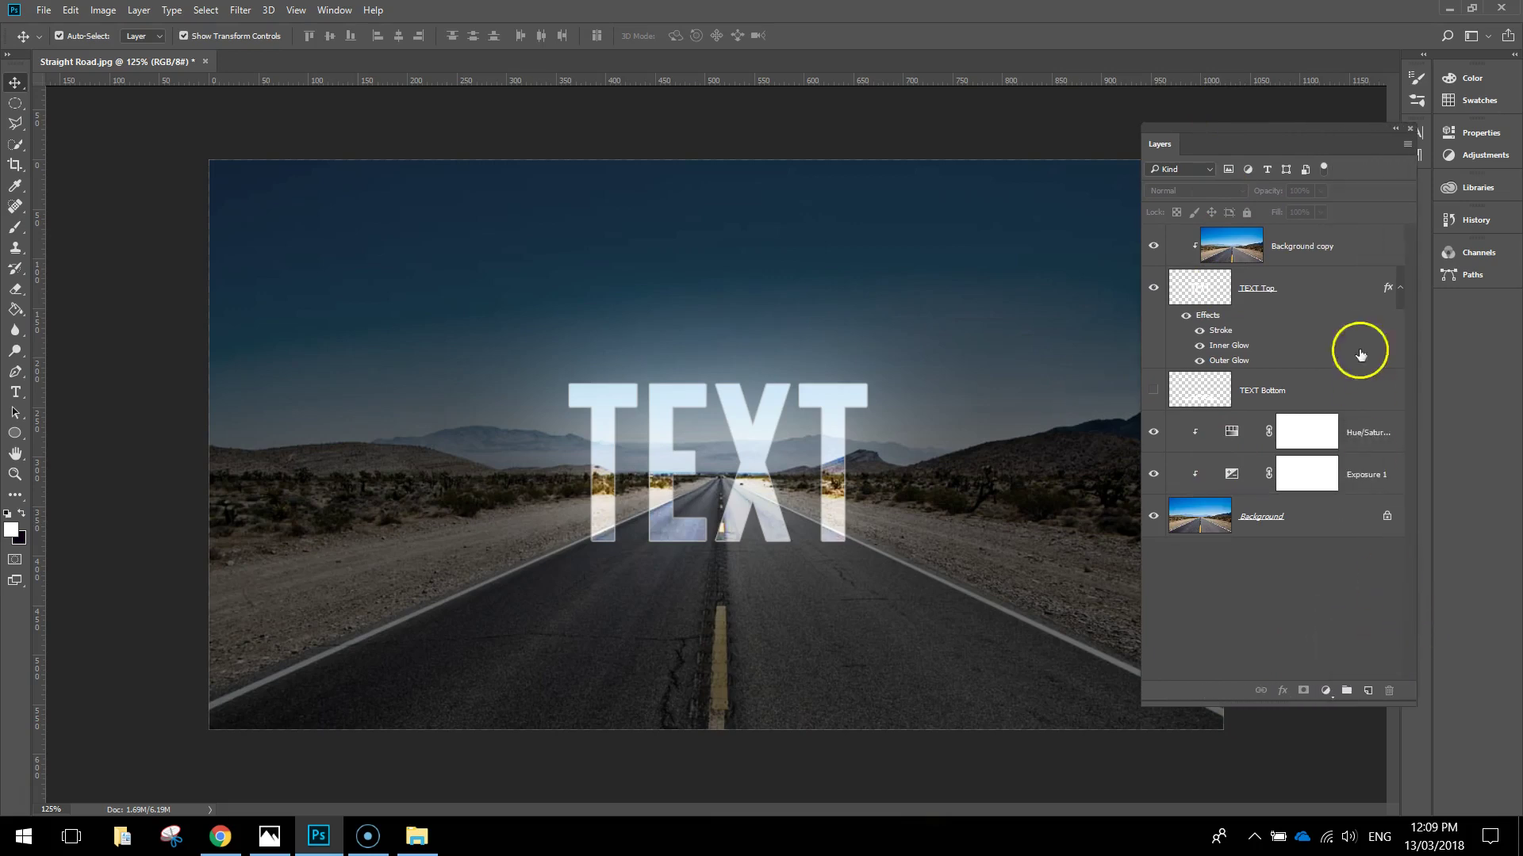
drag(1340, 139, 1286, 148)
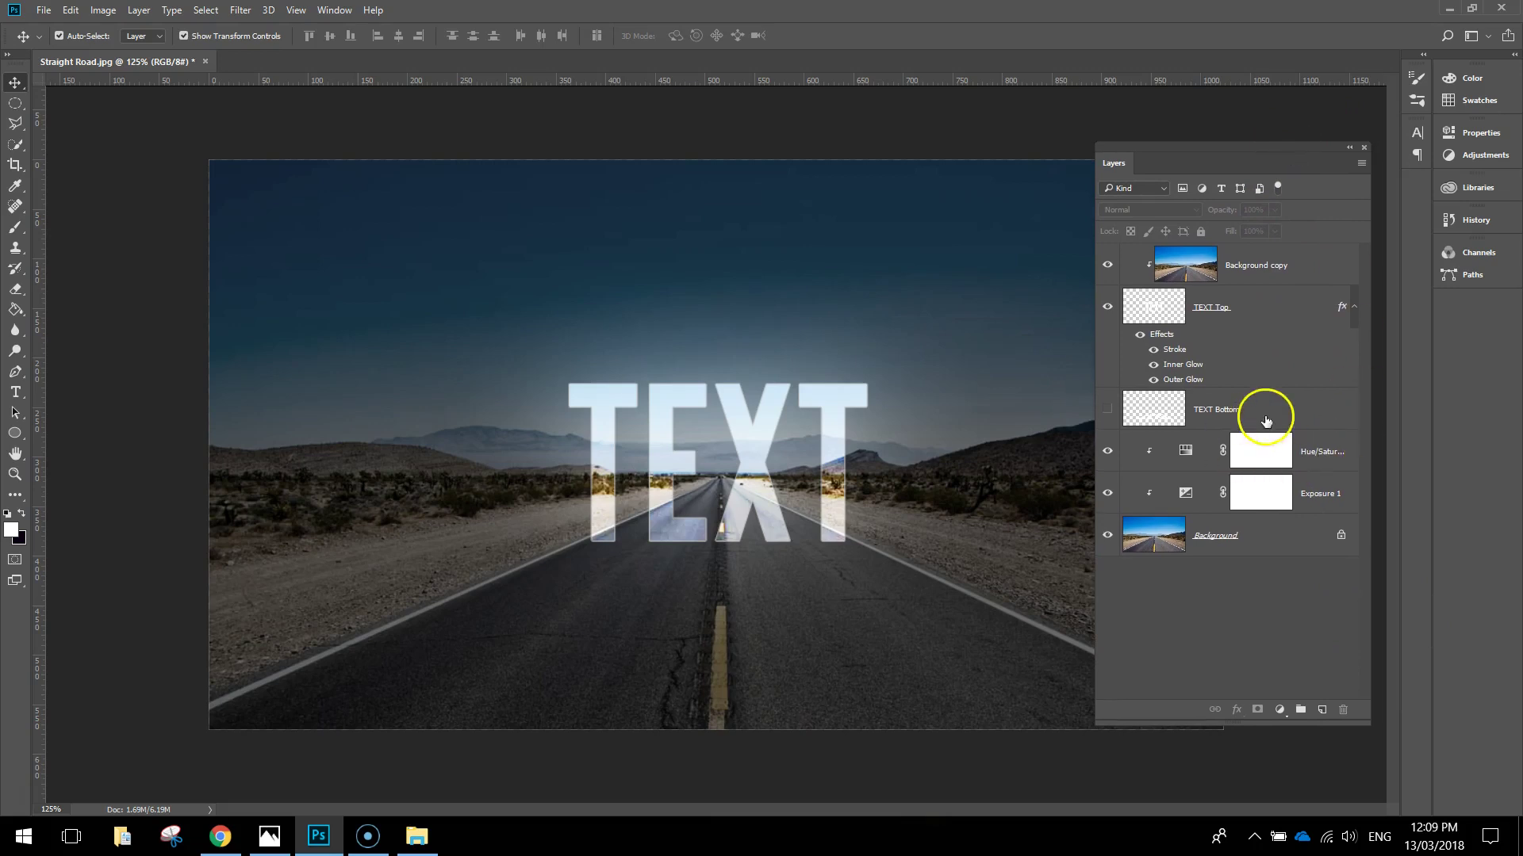
click(1180, 410)
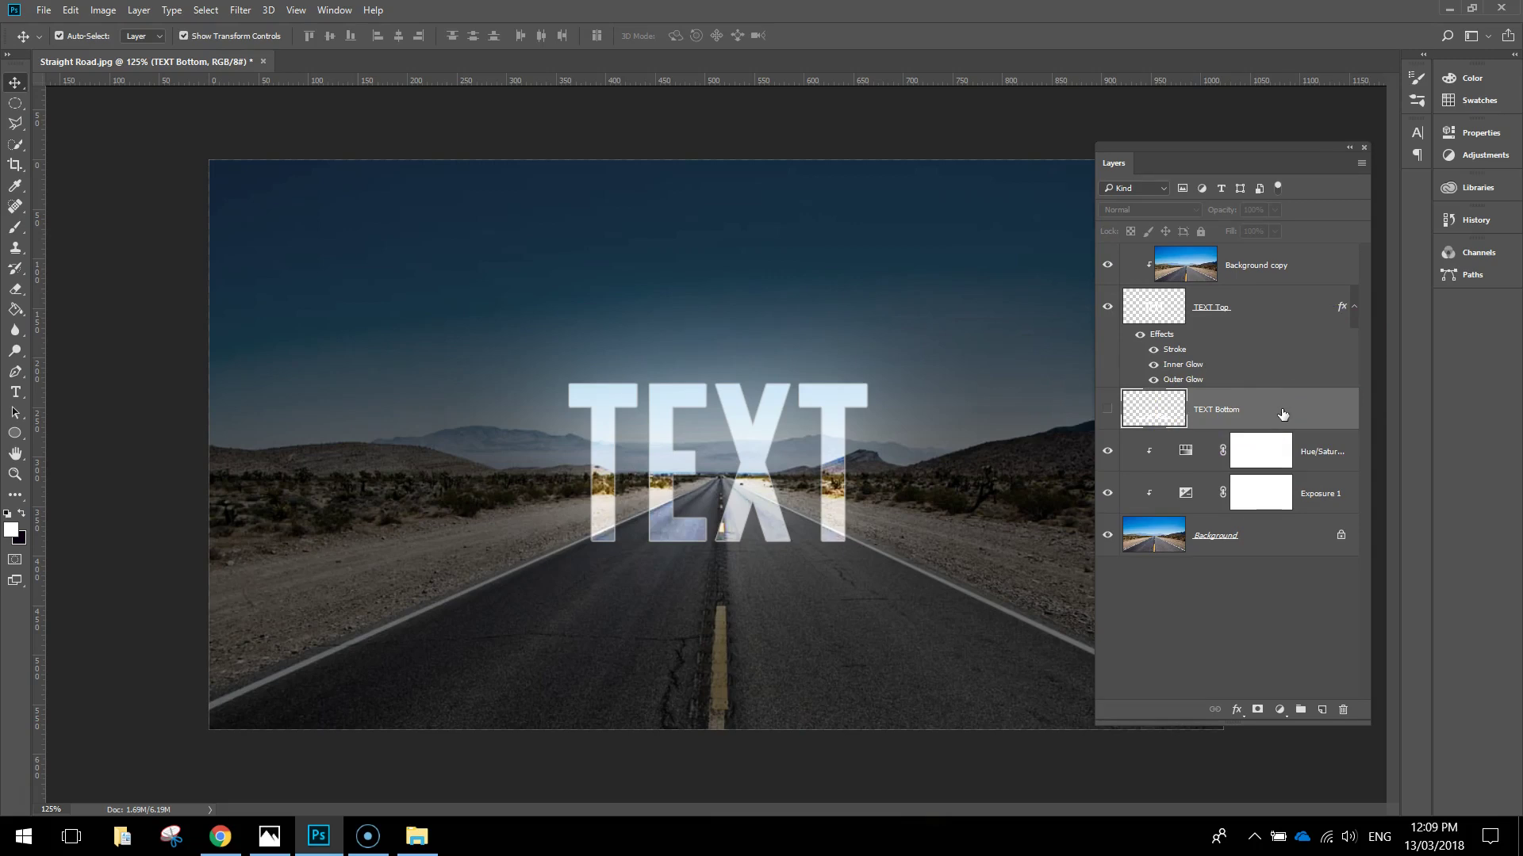
Show the TEXT Bottom layer and set its blend mode to Overlay.
click(1107, 409)
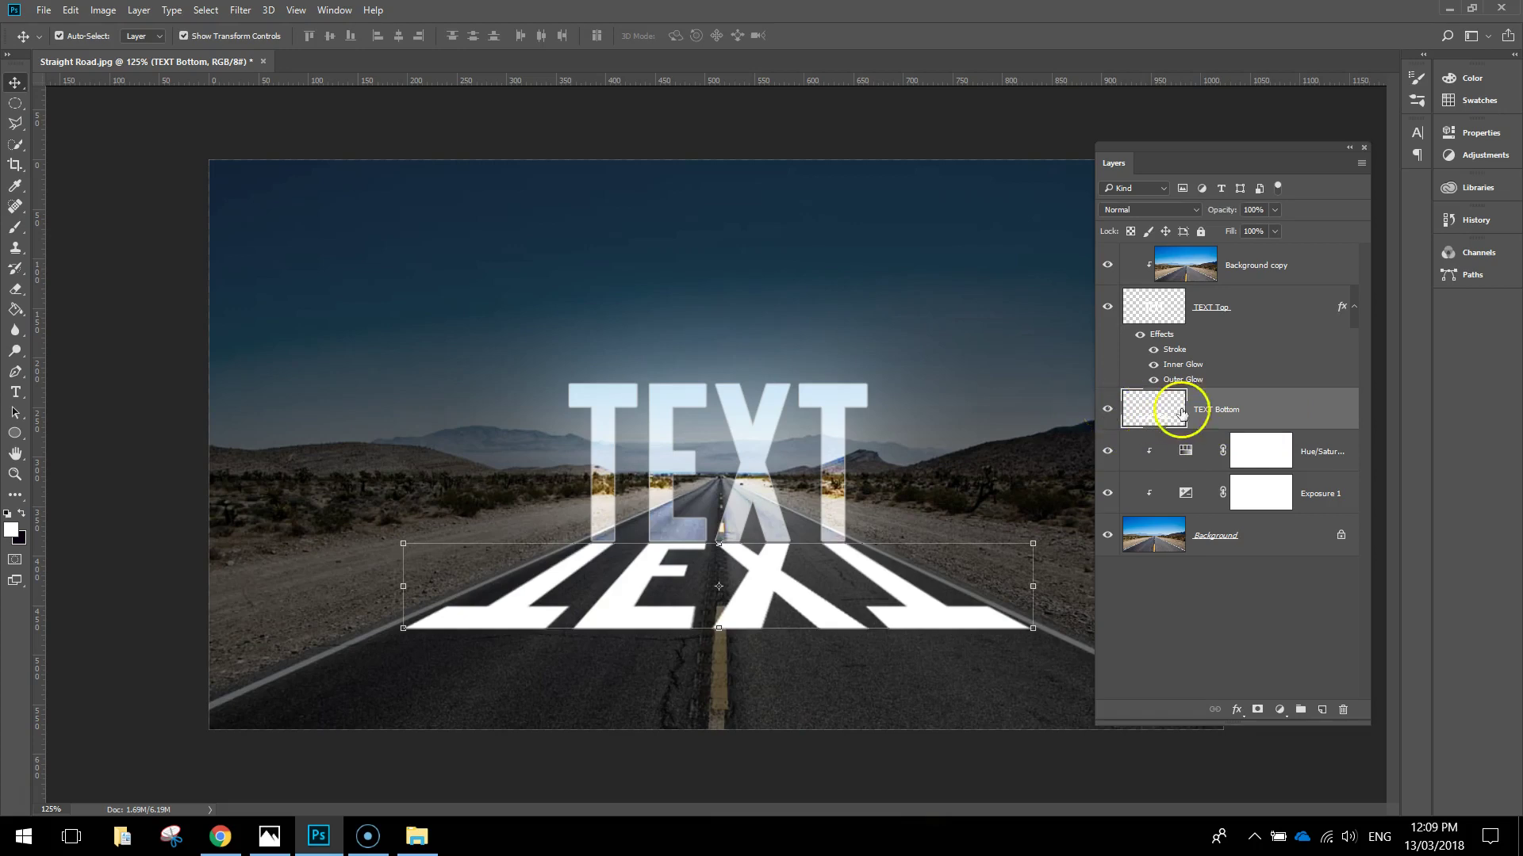
click(1197, 209)
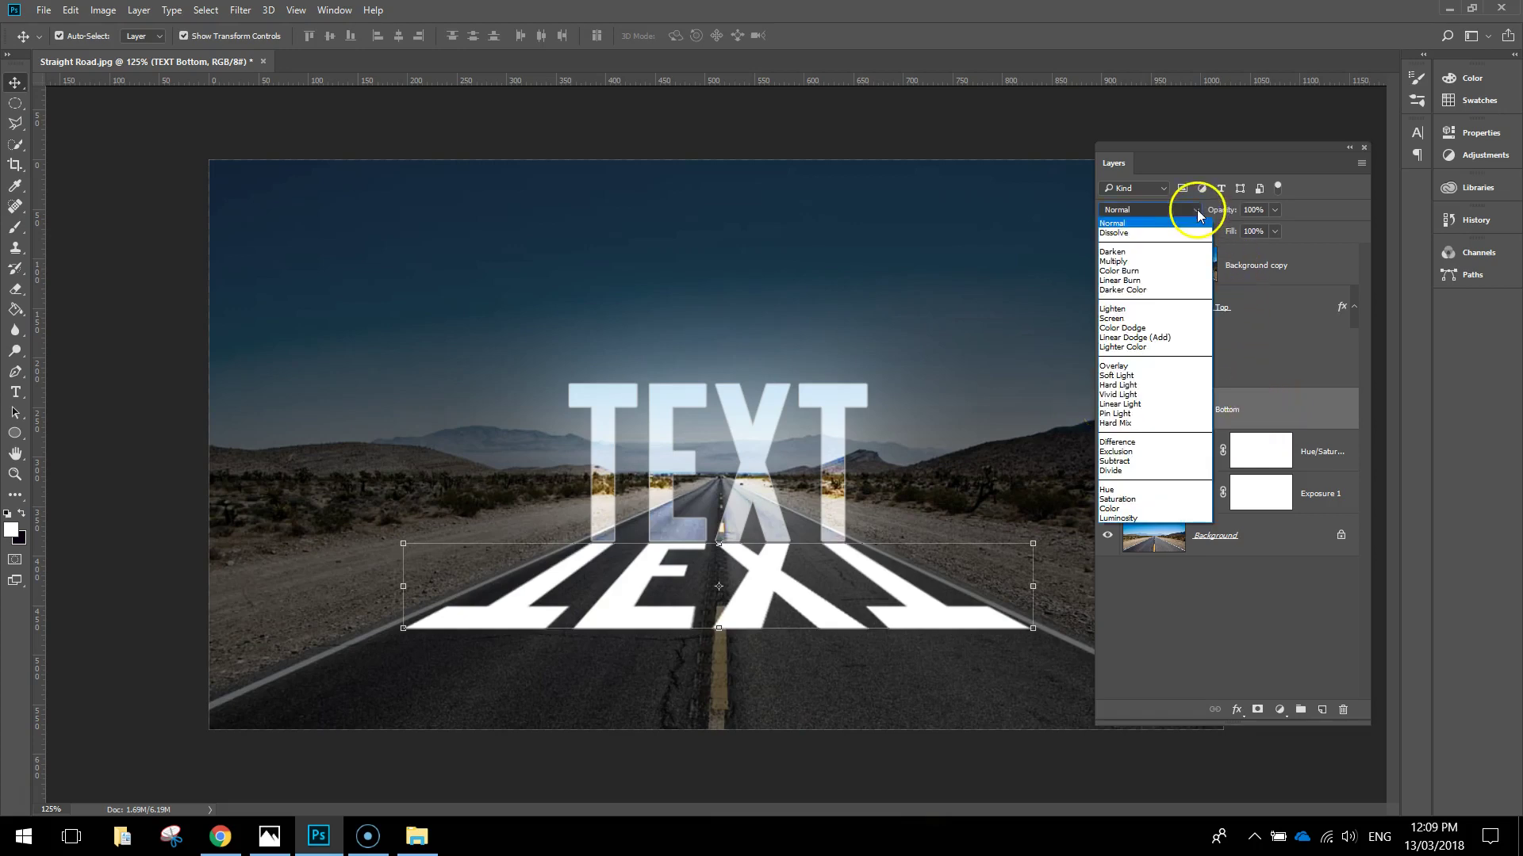
click(1126, 367)
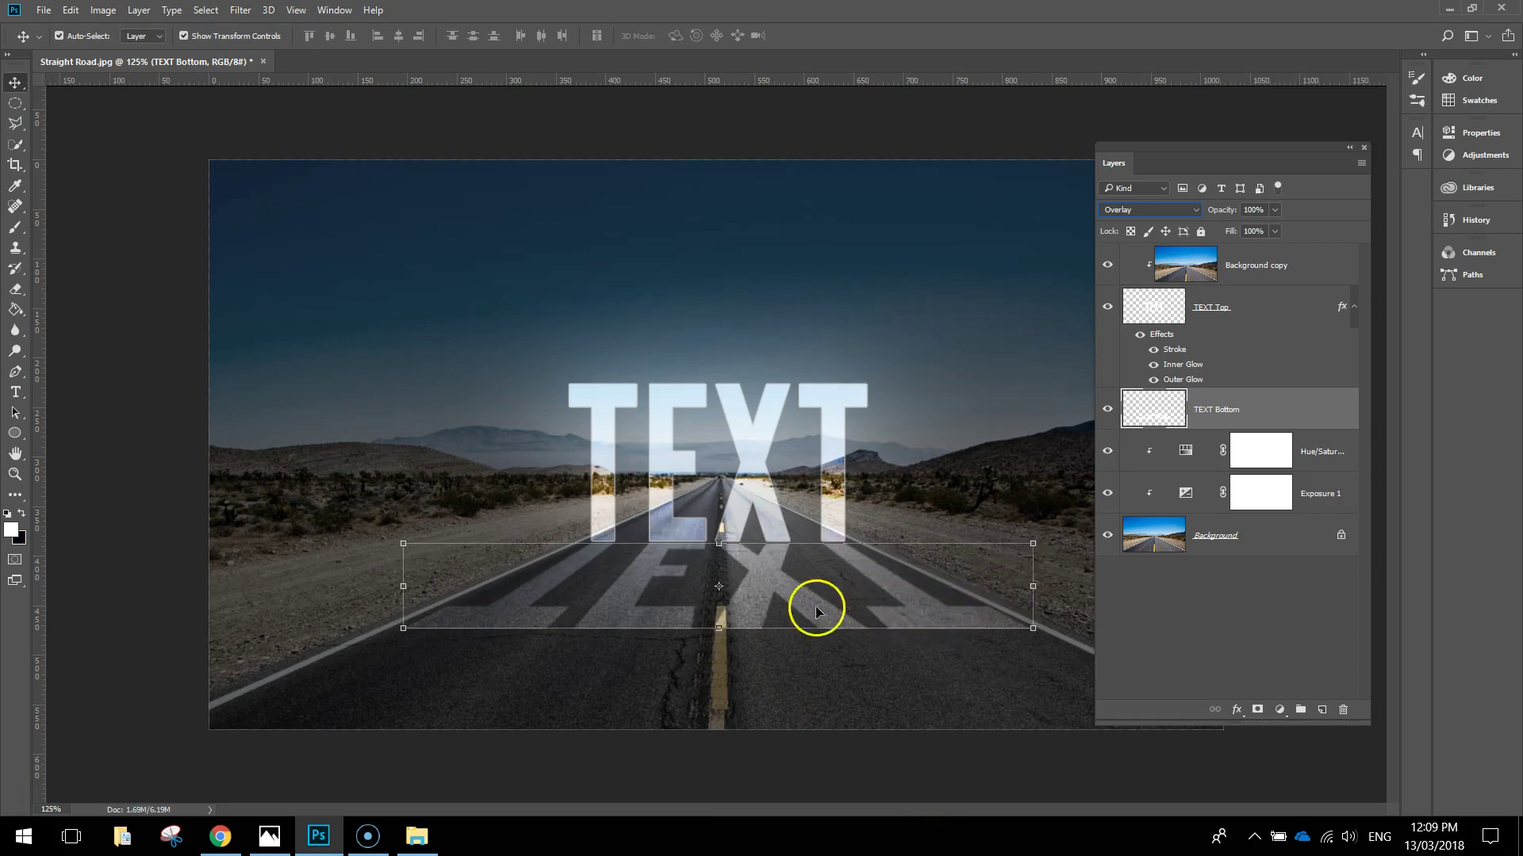
Apply a 1.0-pixel Gaussian Blur to the TEXT Bottom reflection, then deselect the layer.
click(238, 12)
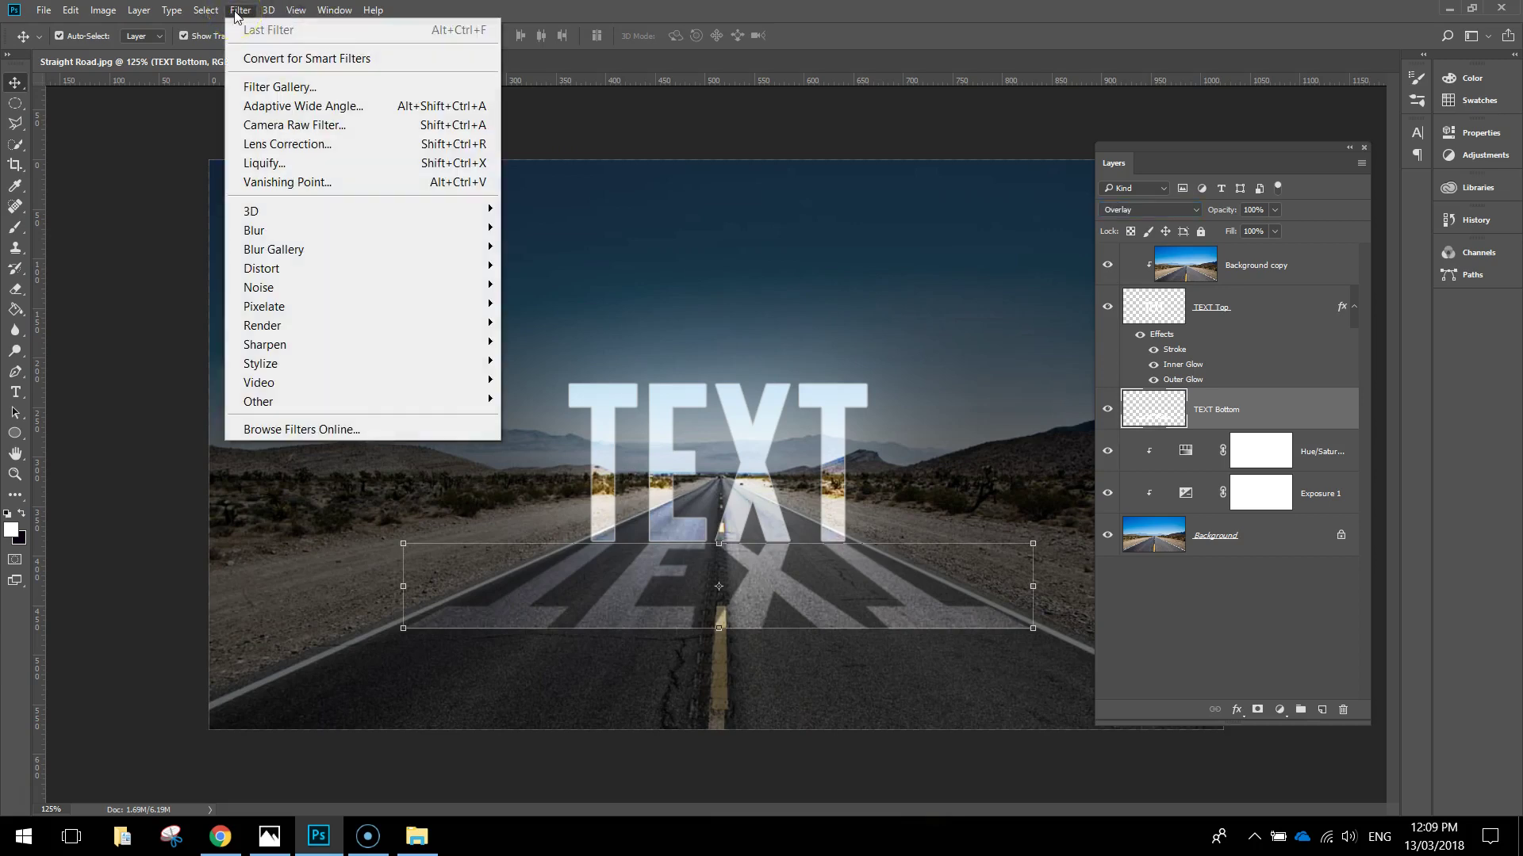
mouse_move(284, 238)
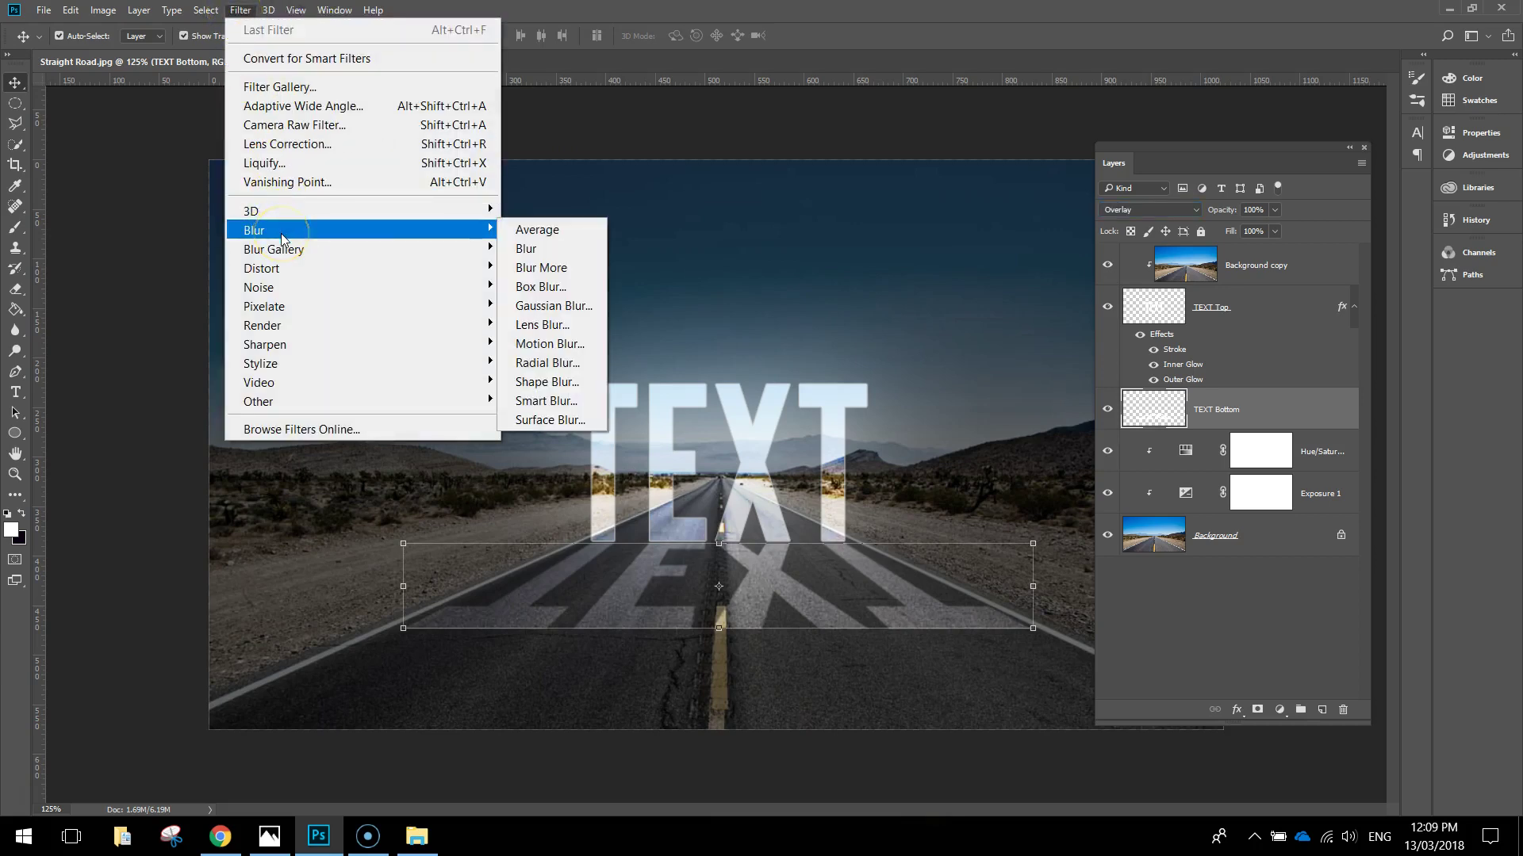
click(555, 306)
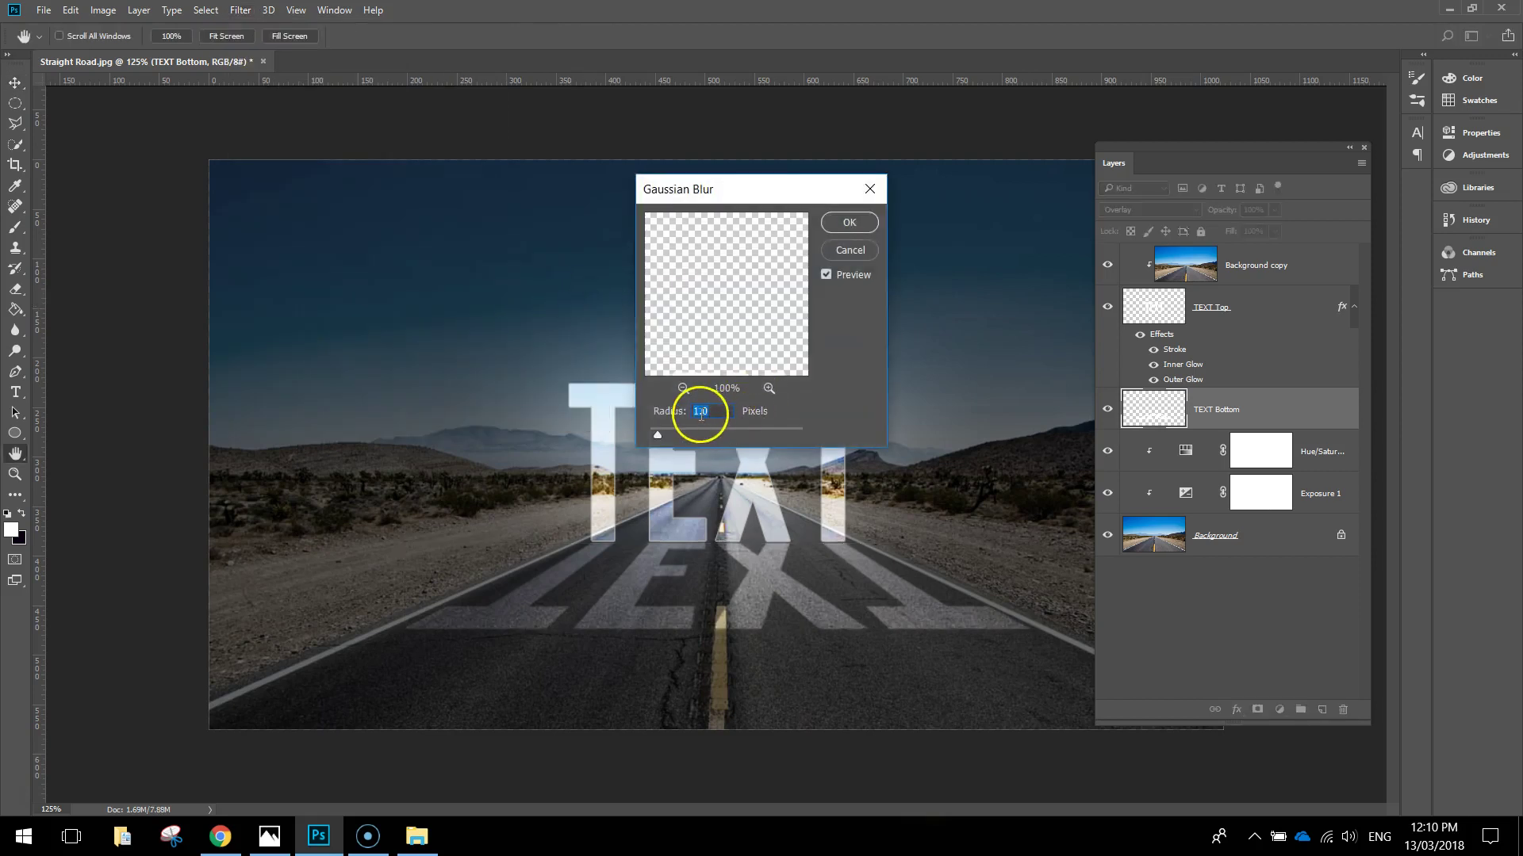
click(848, 225)
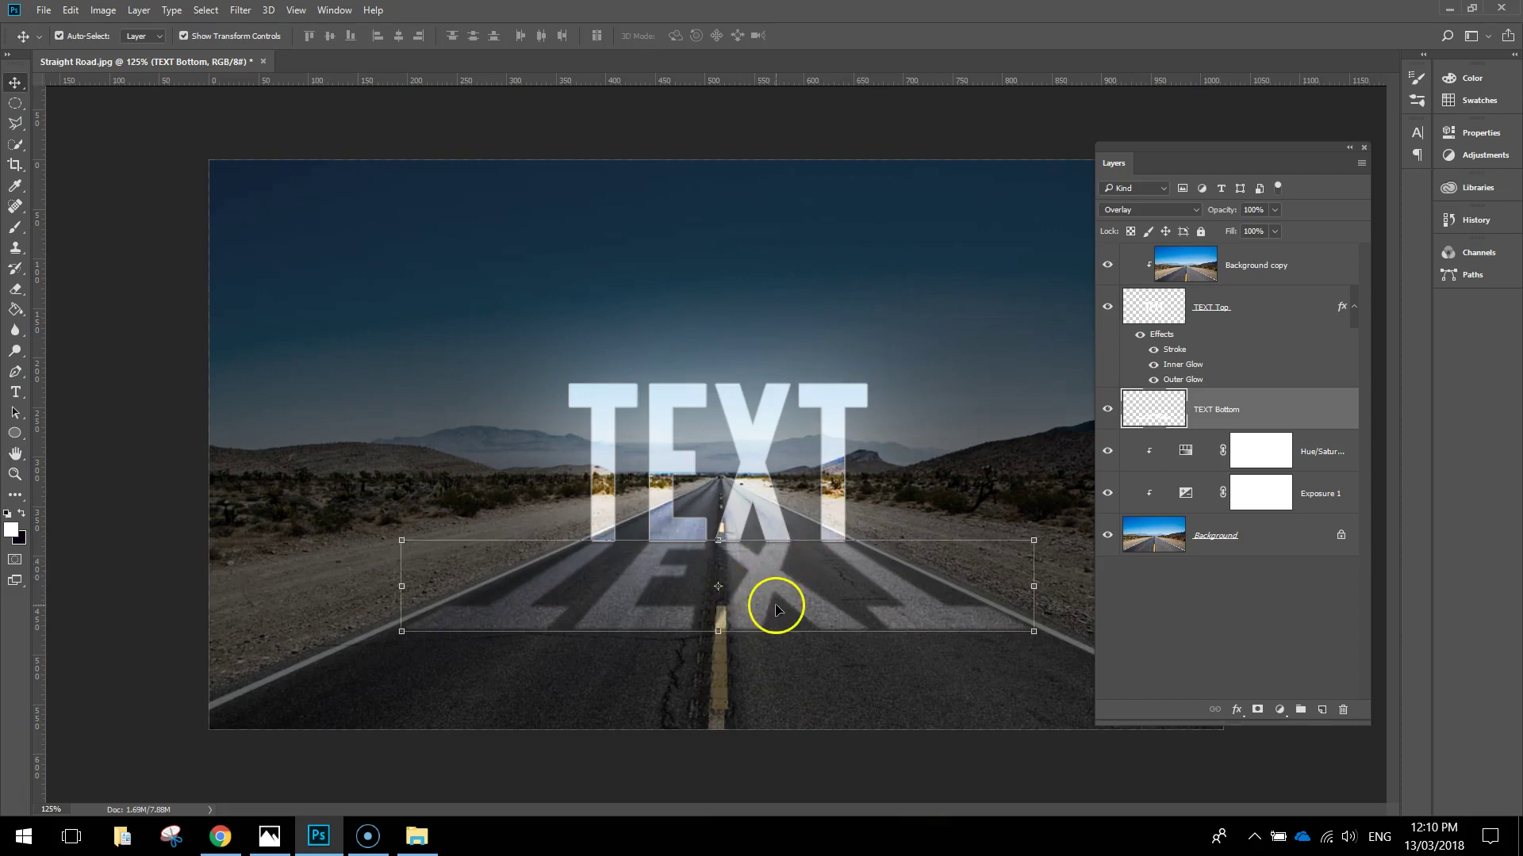
click(1028, 704)
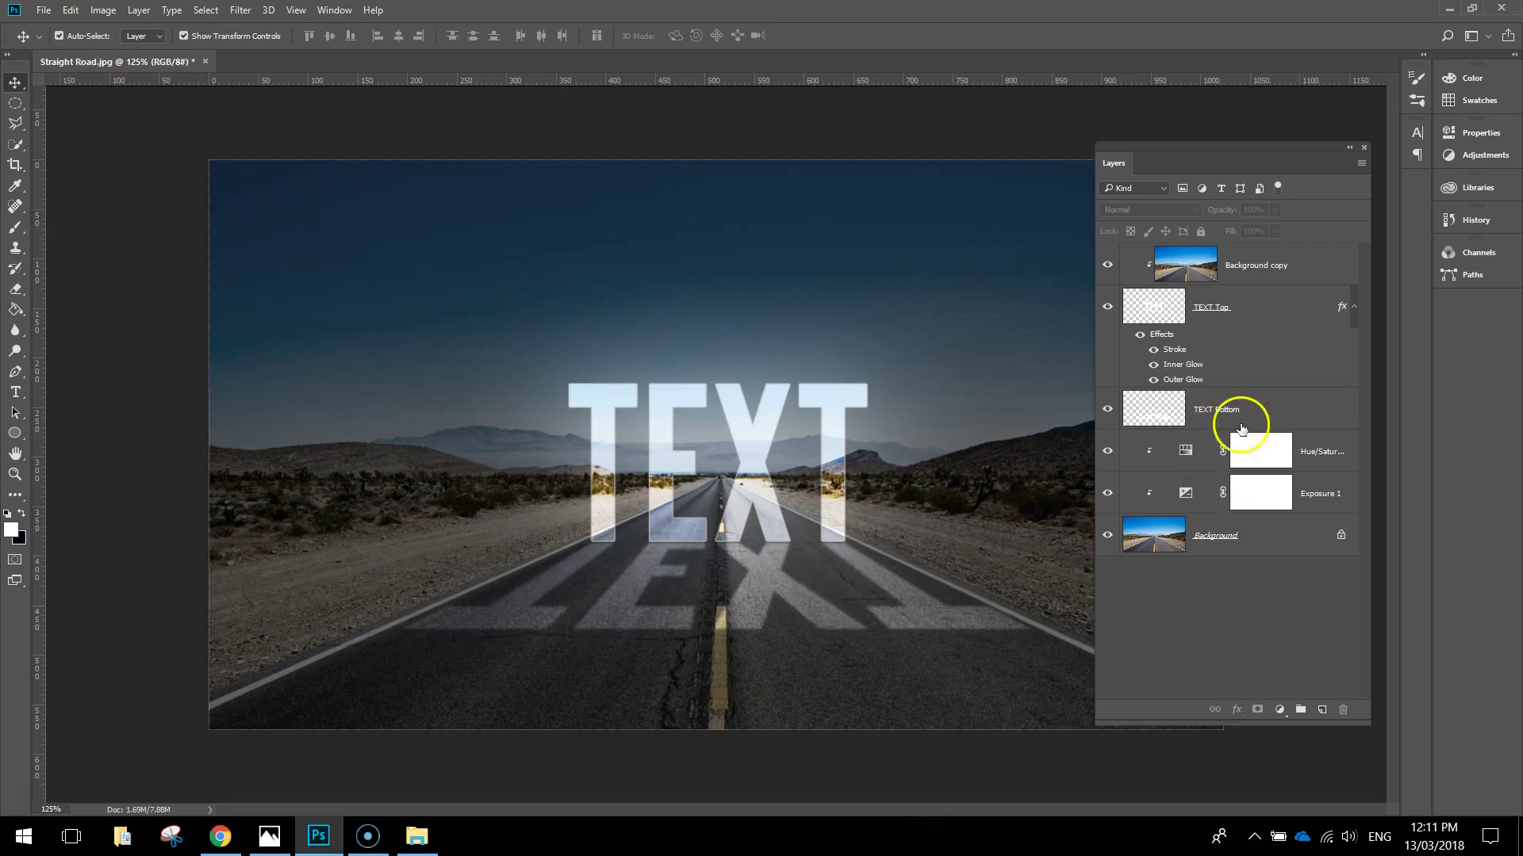
Duplicate the TEXT Bottom layer into a TEXT Bottom copy to double the road reflection.
click(1267, 405)
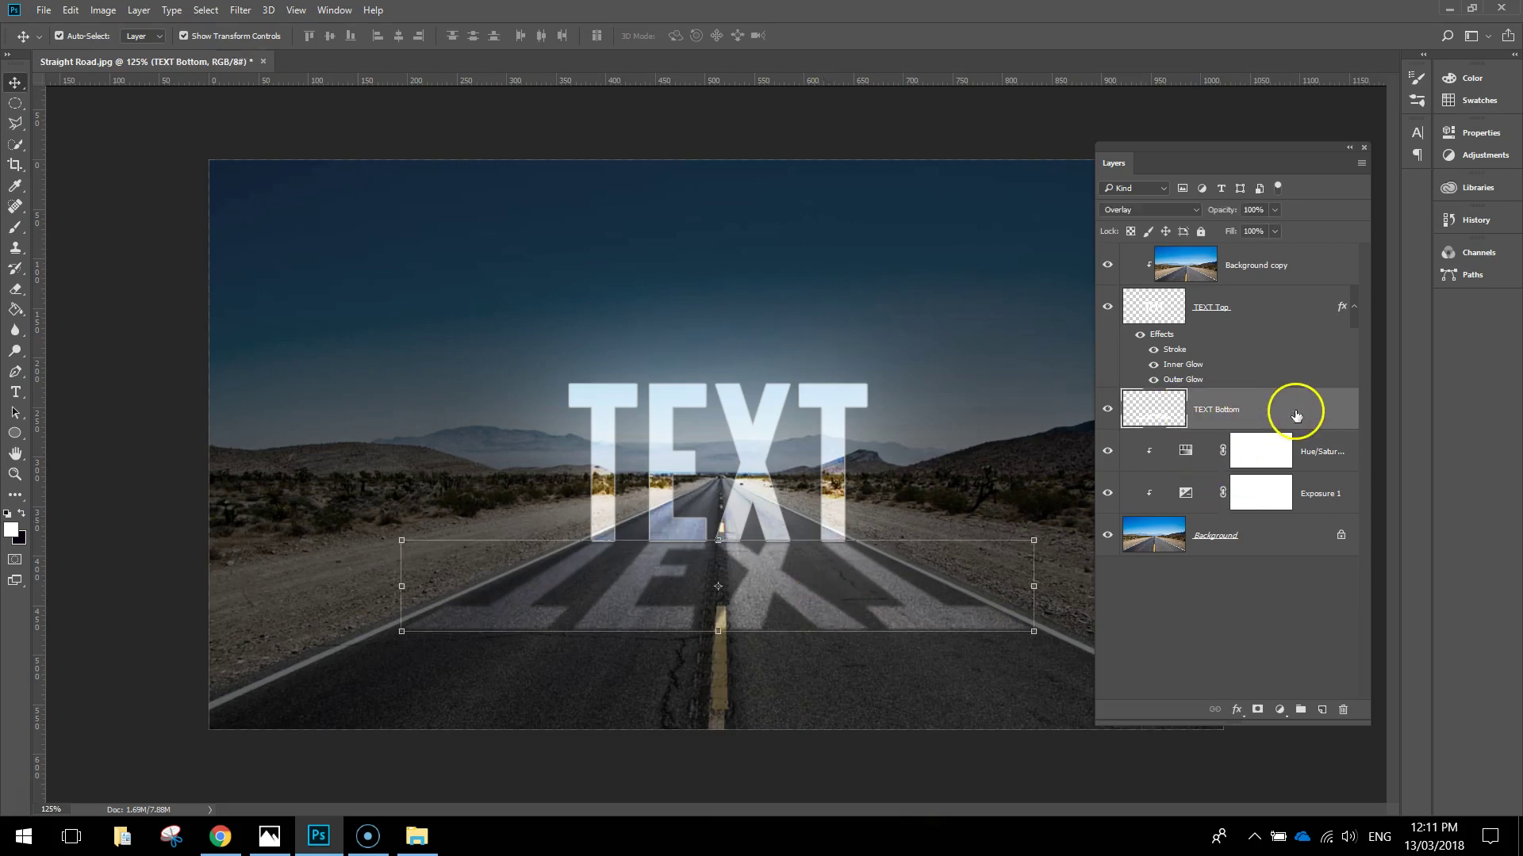
right_click(1295, 412)
click(975, 207)
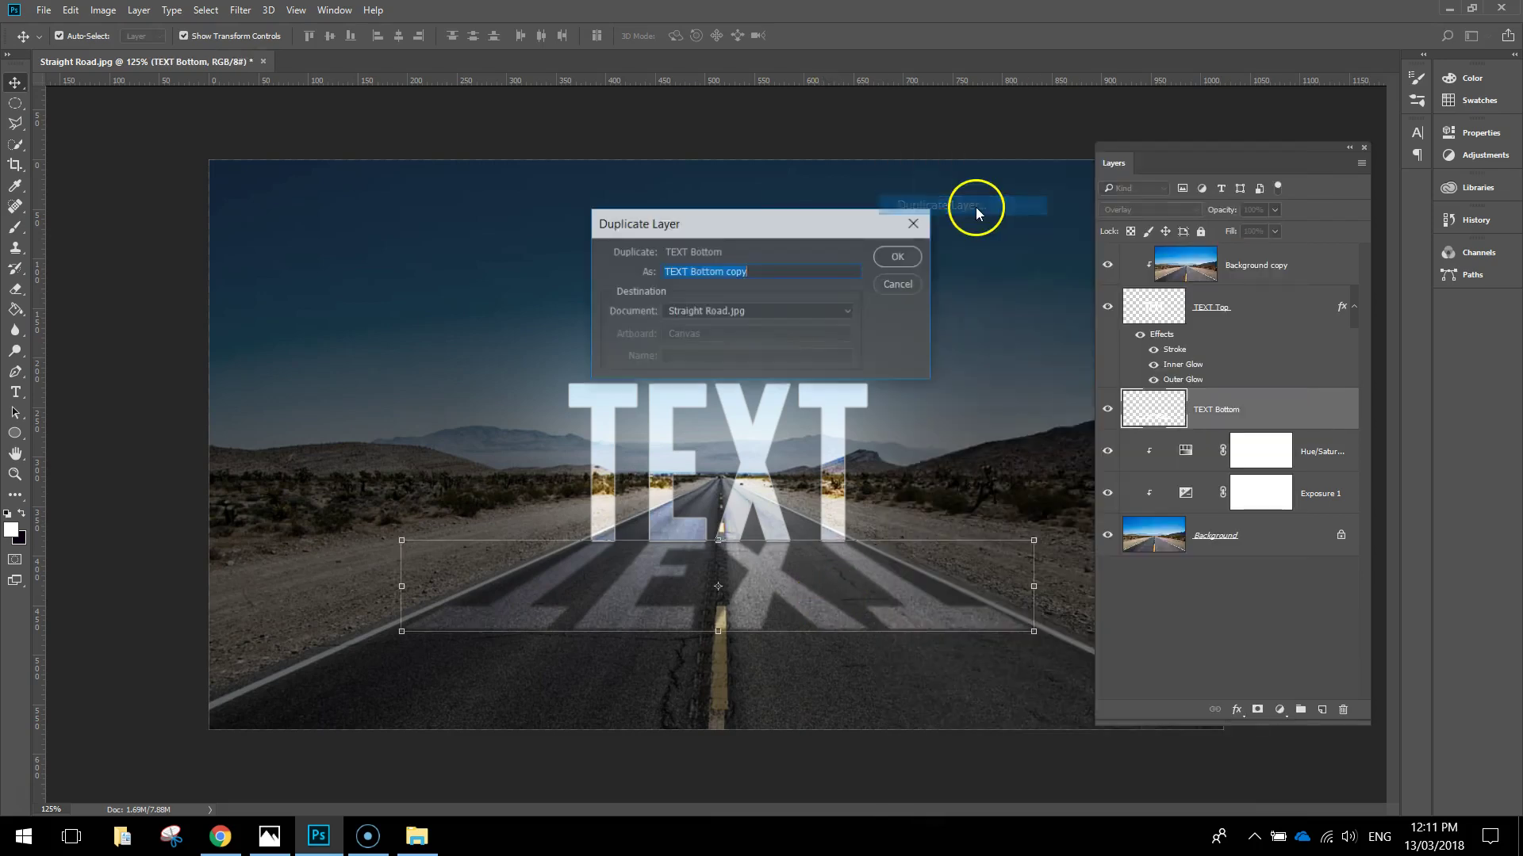
click(894, 255)
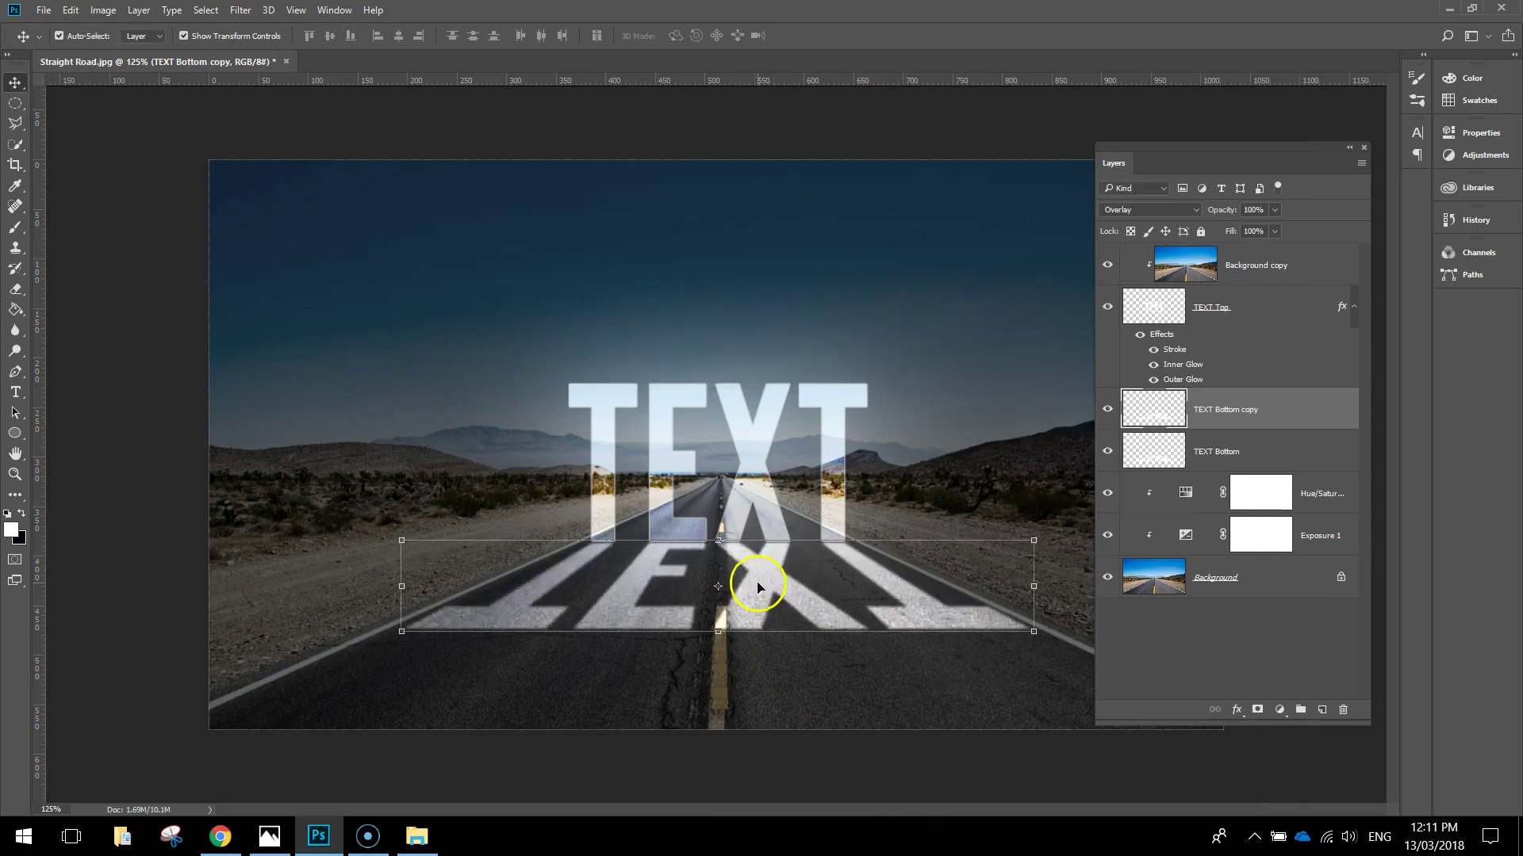
click(1294, 415)
click(1258, 710)
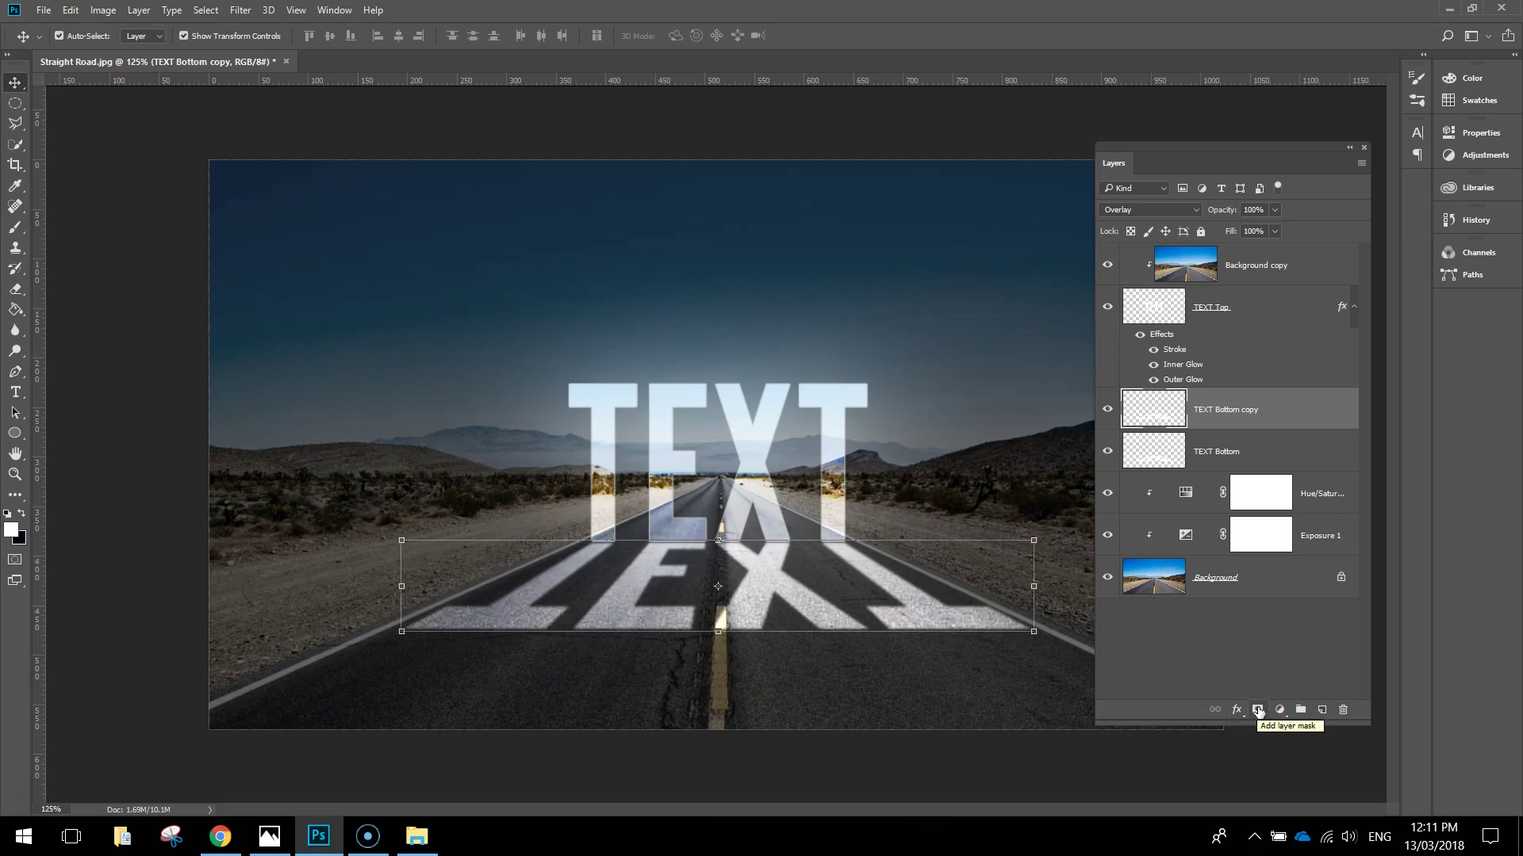
Add a layer mask to TEXT Bottom copy and set the foreground colour to black.
click(1257, 710)
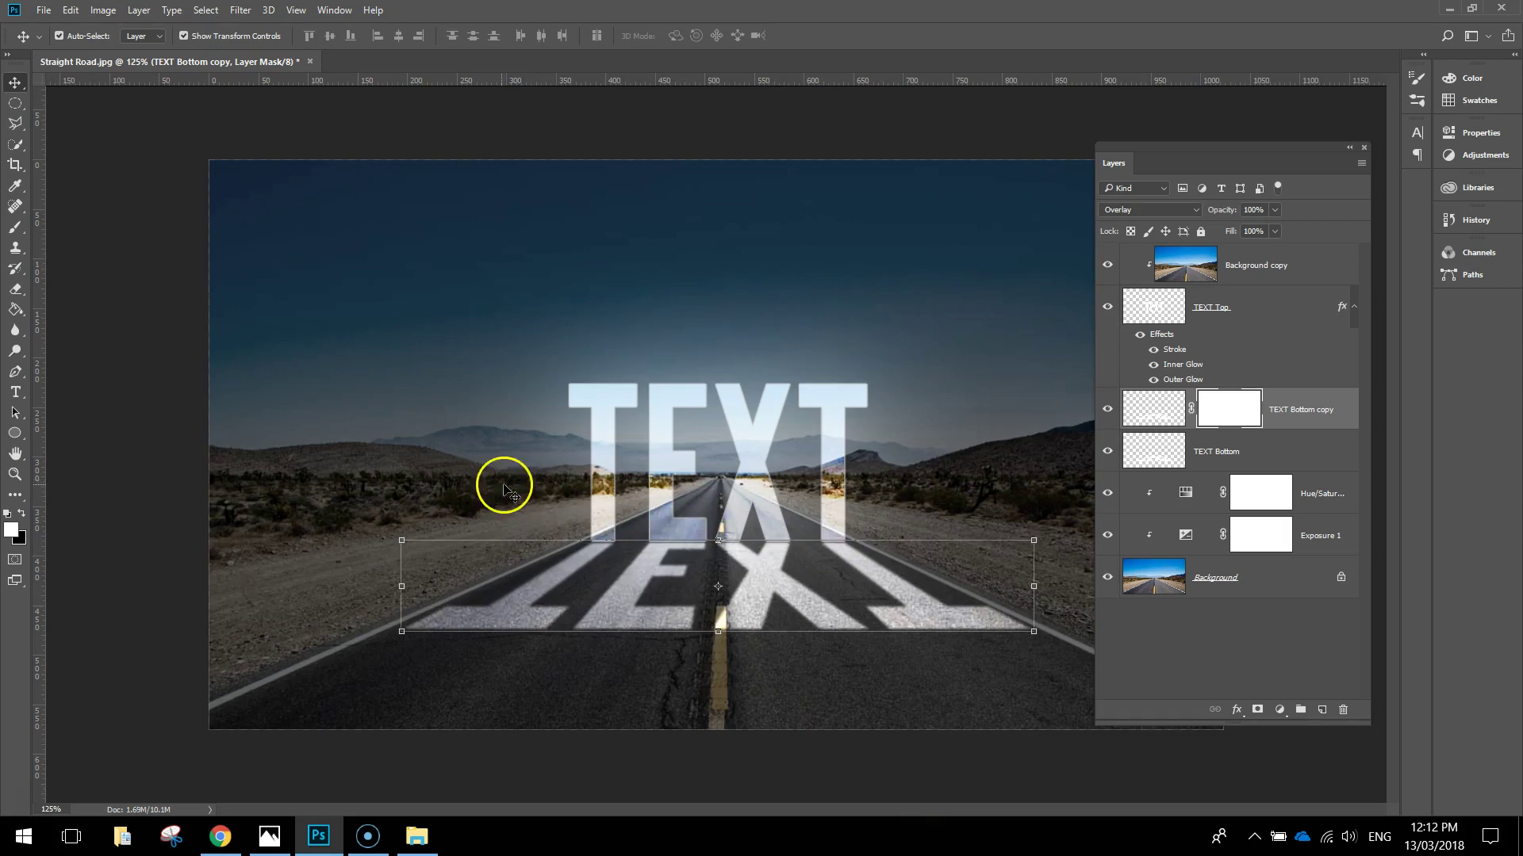
click(12, 530)
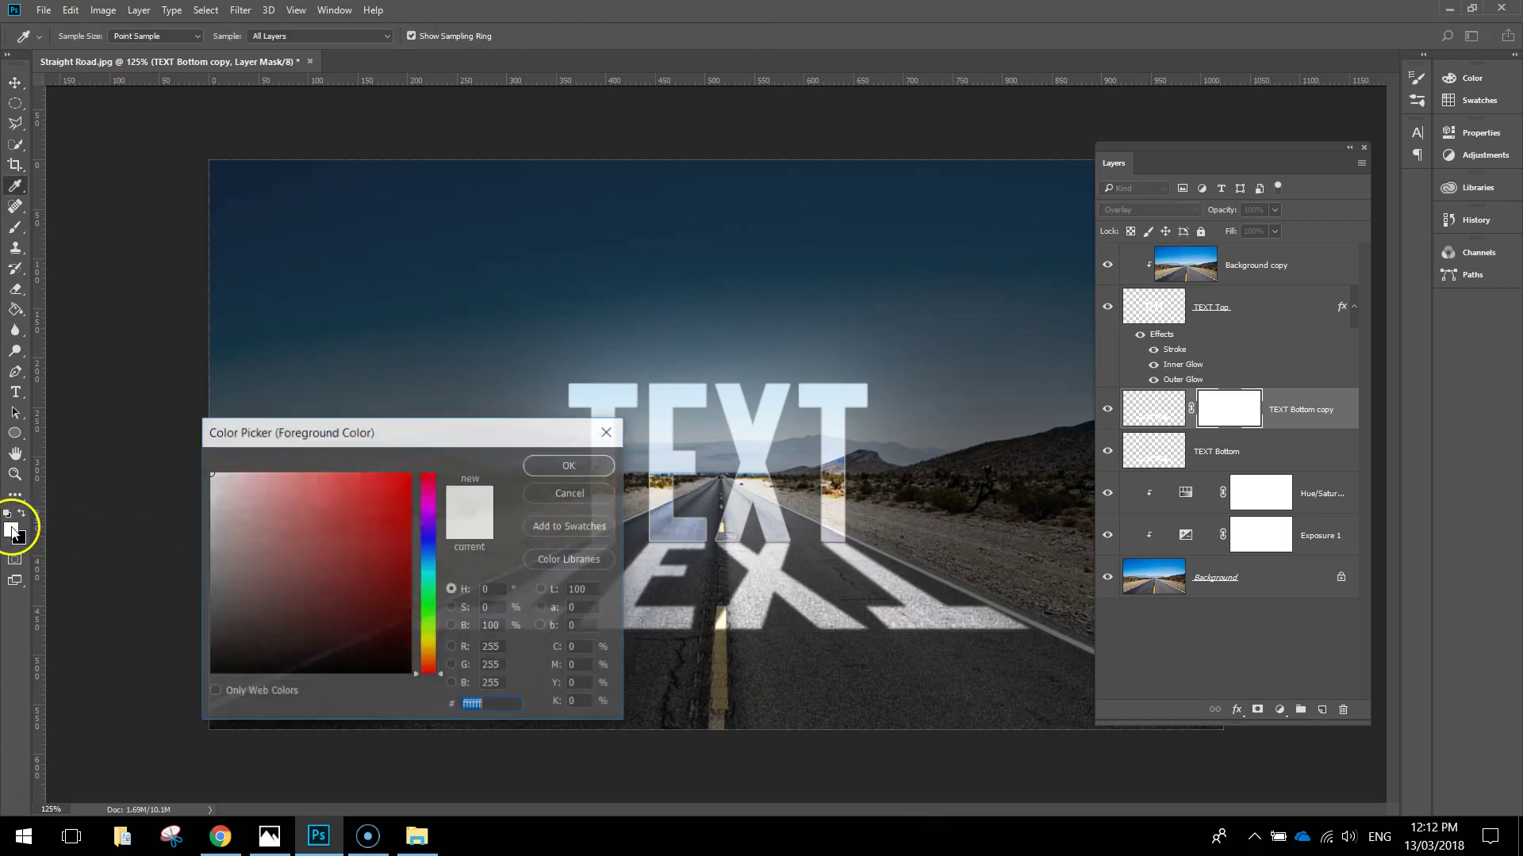
drag(226, 591, 193, 690)
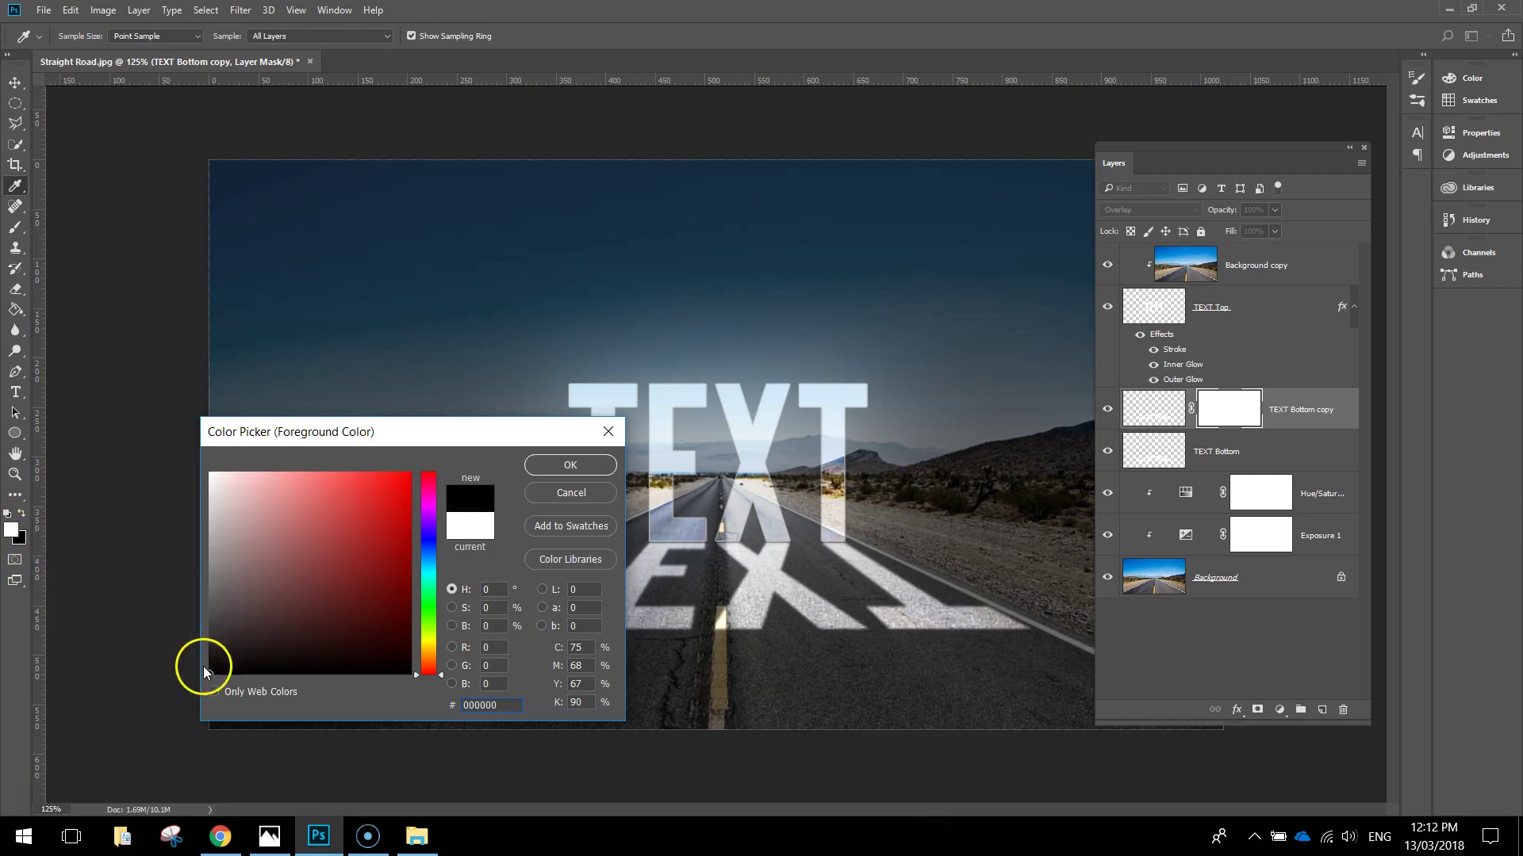
click(560, 465)
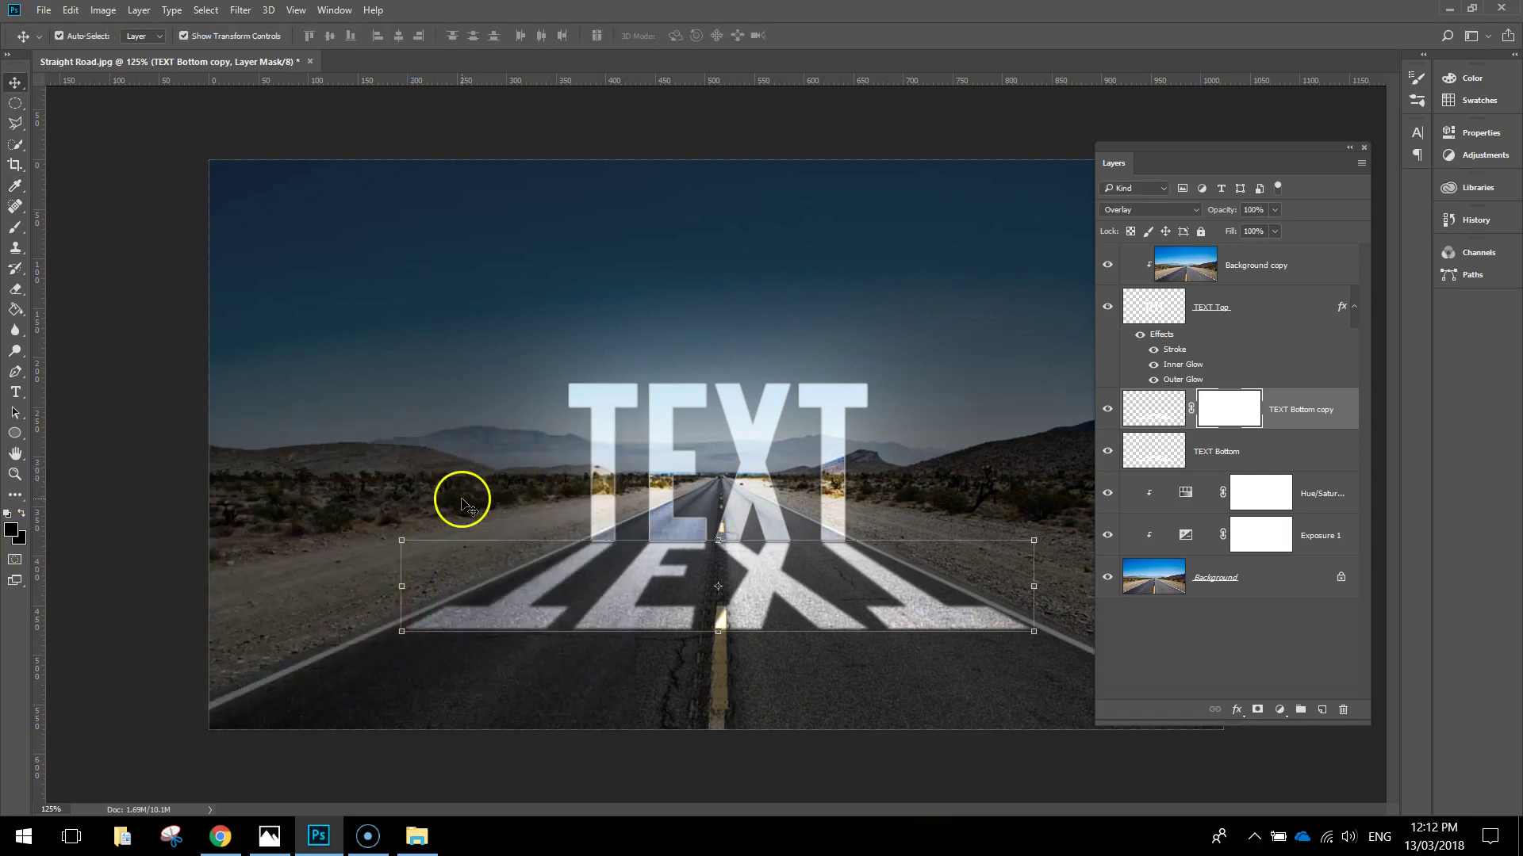
Drag a black-to-transparent gradient upward on the road to fade the reflection mask.
click(17, 312)
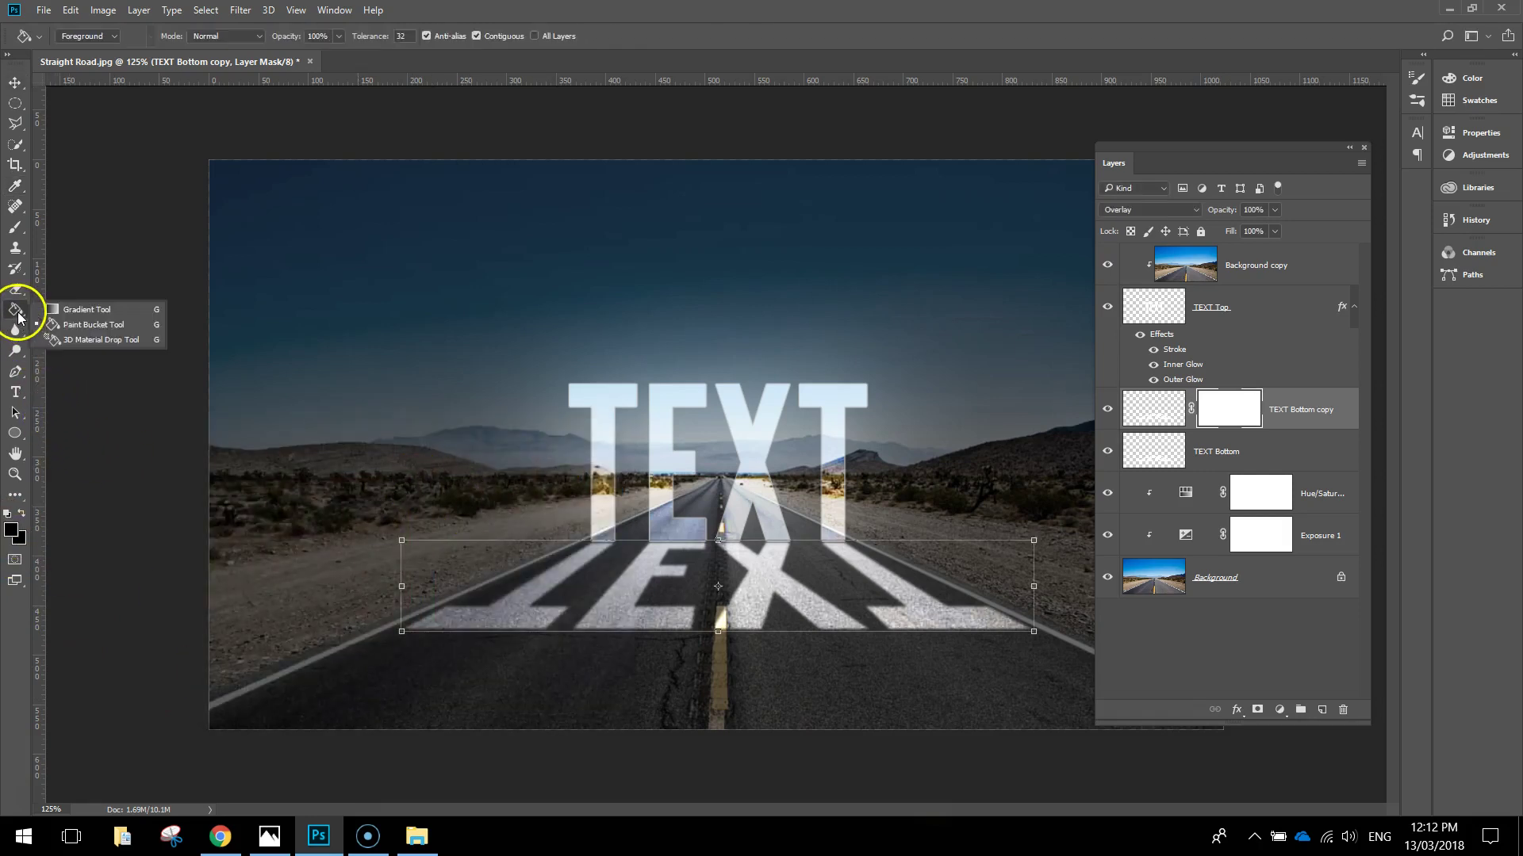
click(89, 310)
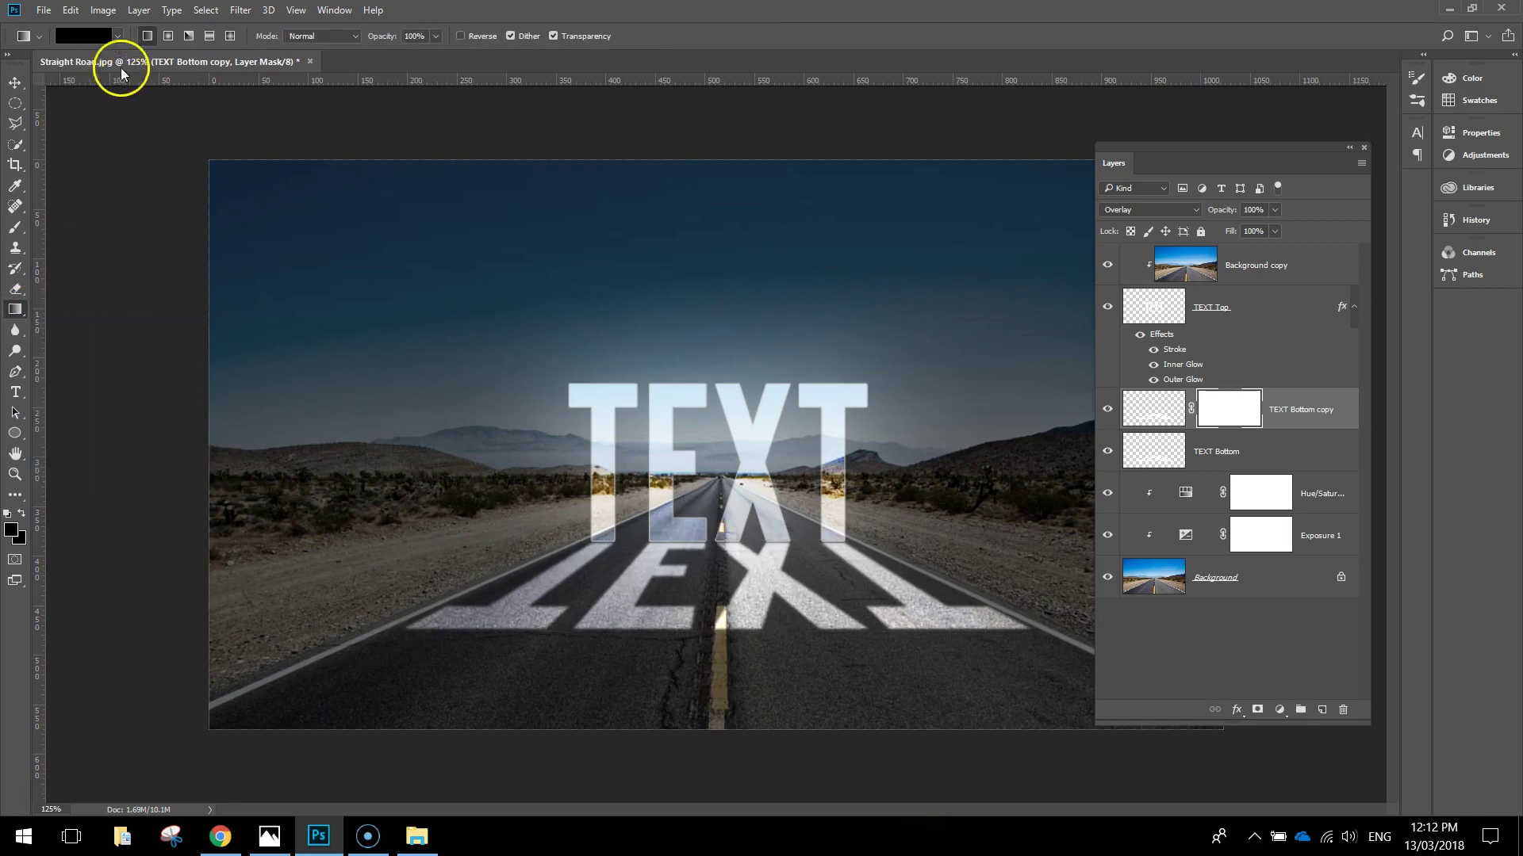
click(116, 36)
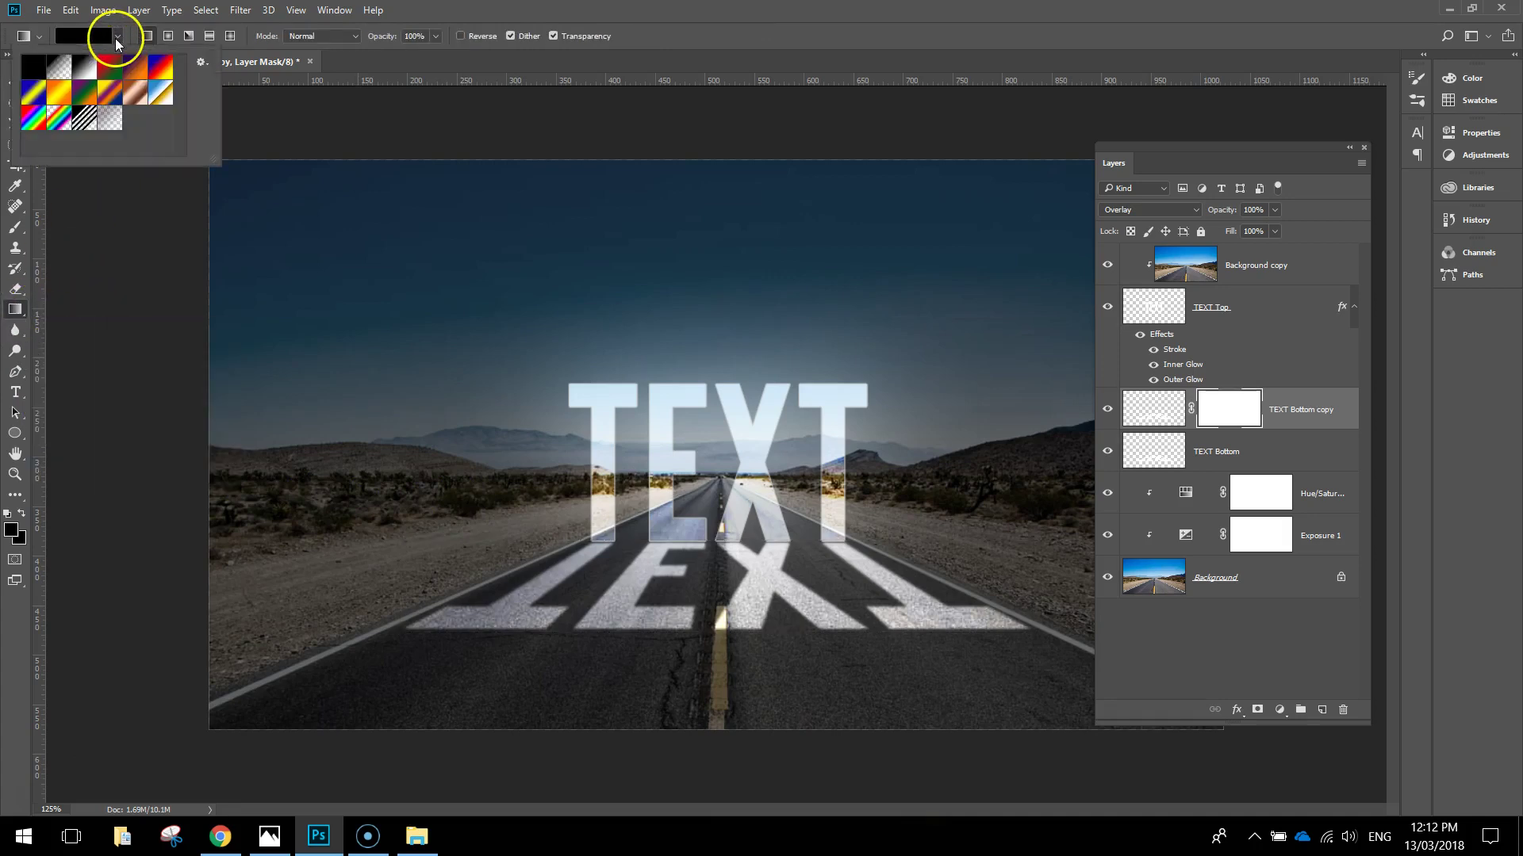
click(58, 71)
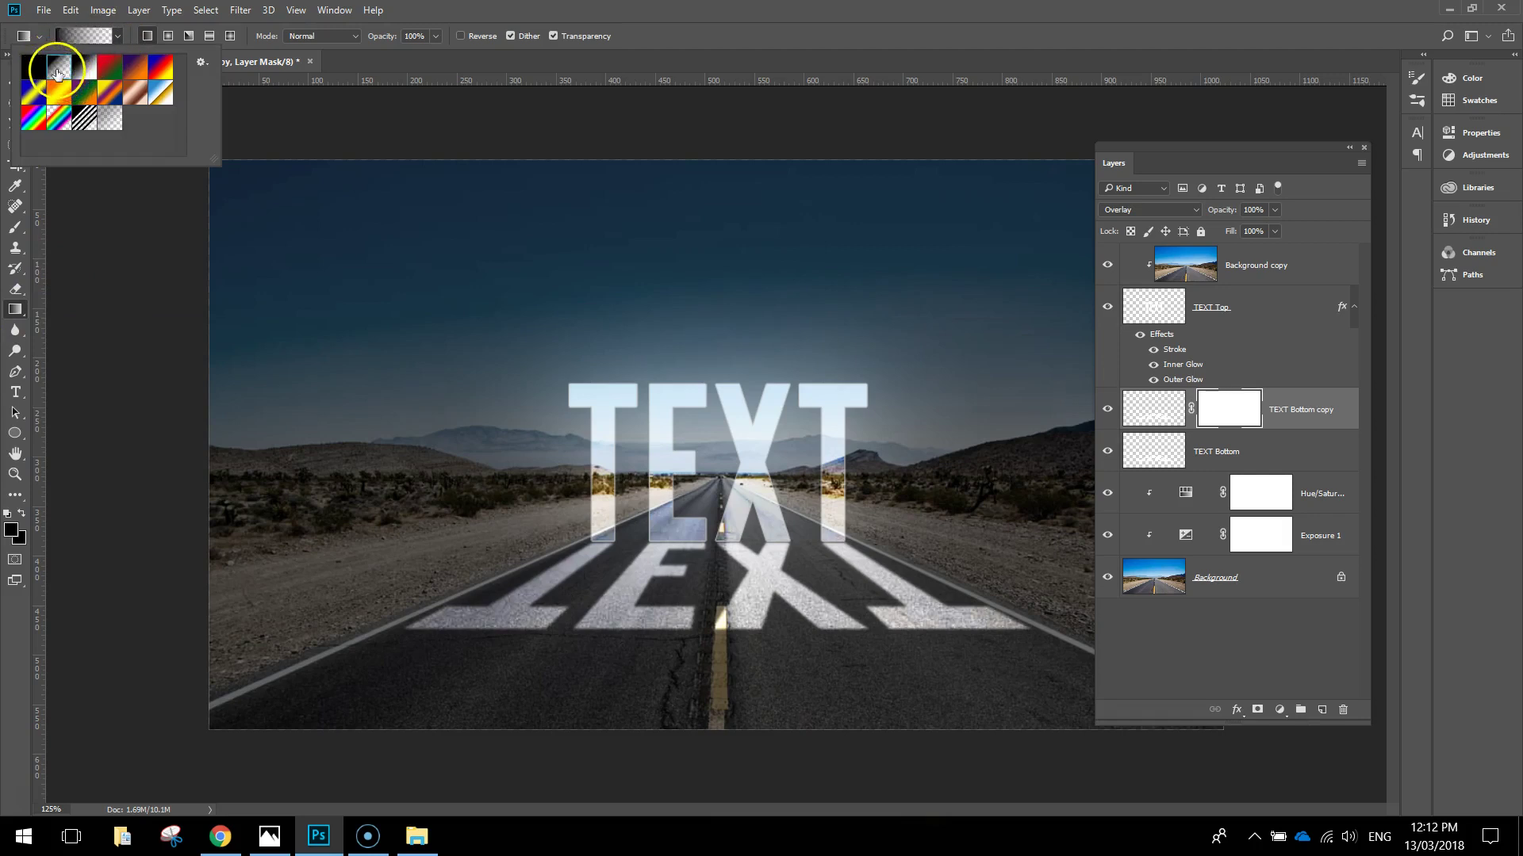
click(662, 38)
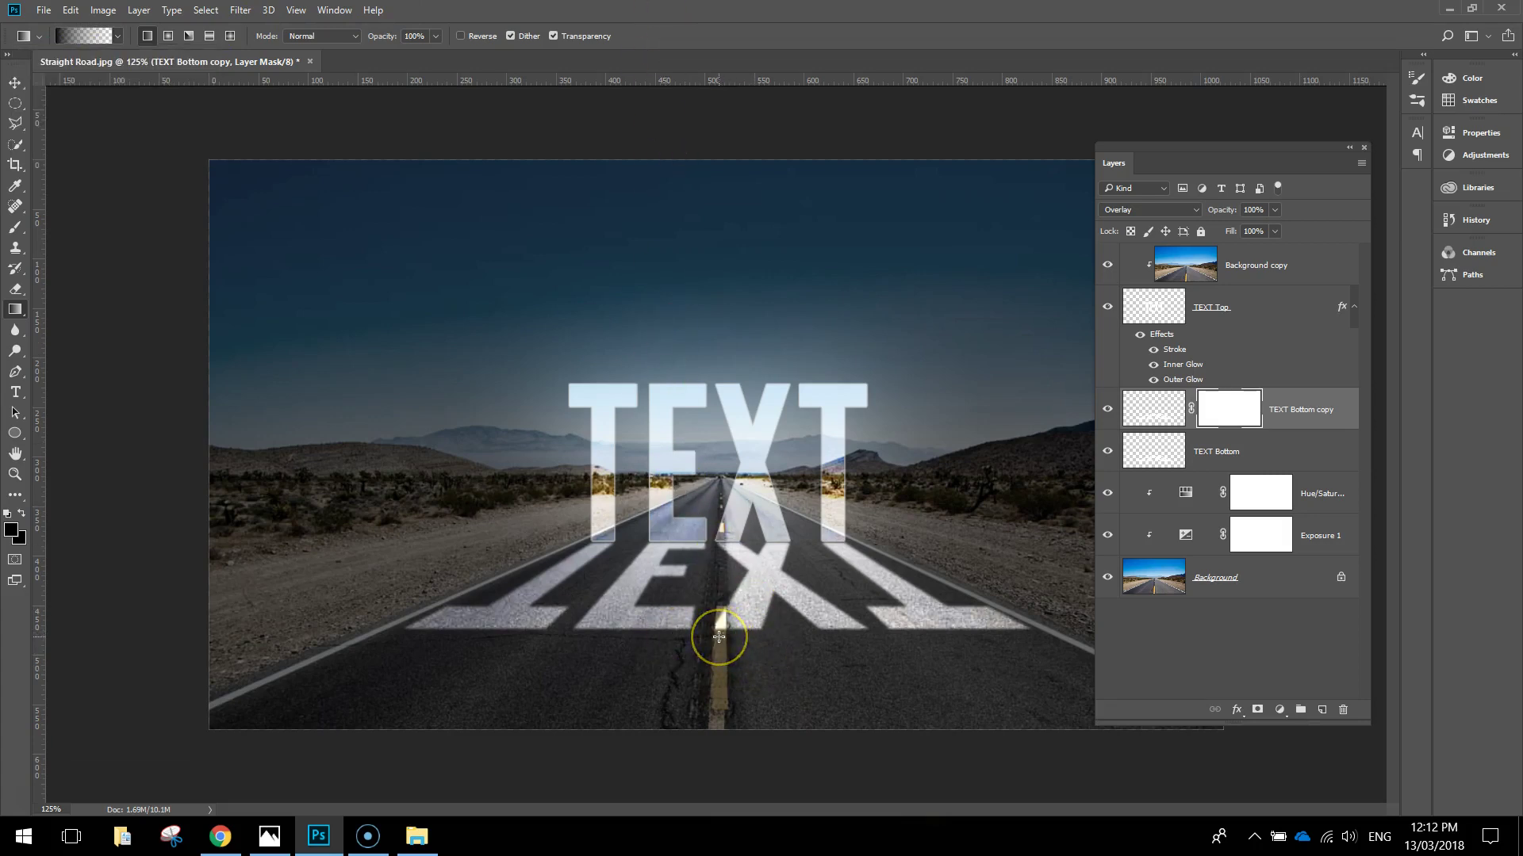
drag(719, 637, 716, 539)
drag(718, 539, 717, 538)
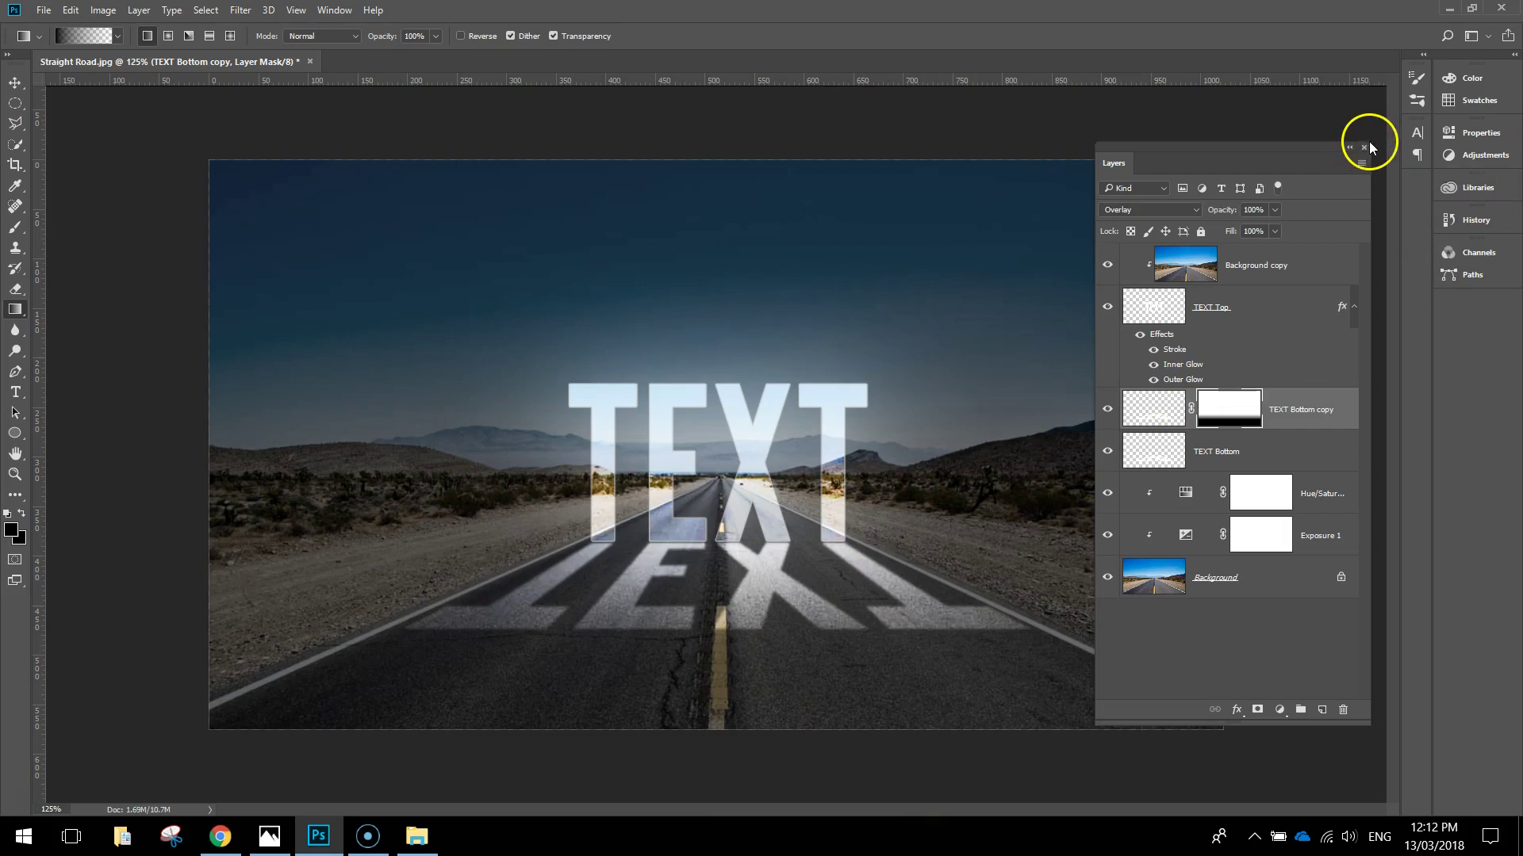
Dock the Layers panel on the right and deselect the reflection layer with the Move tool.
drag(1302, 149, 1476, 303)
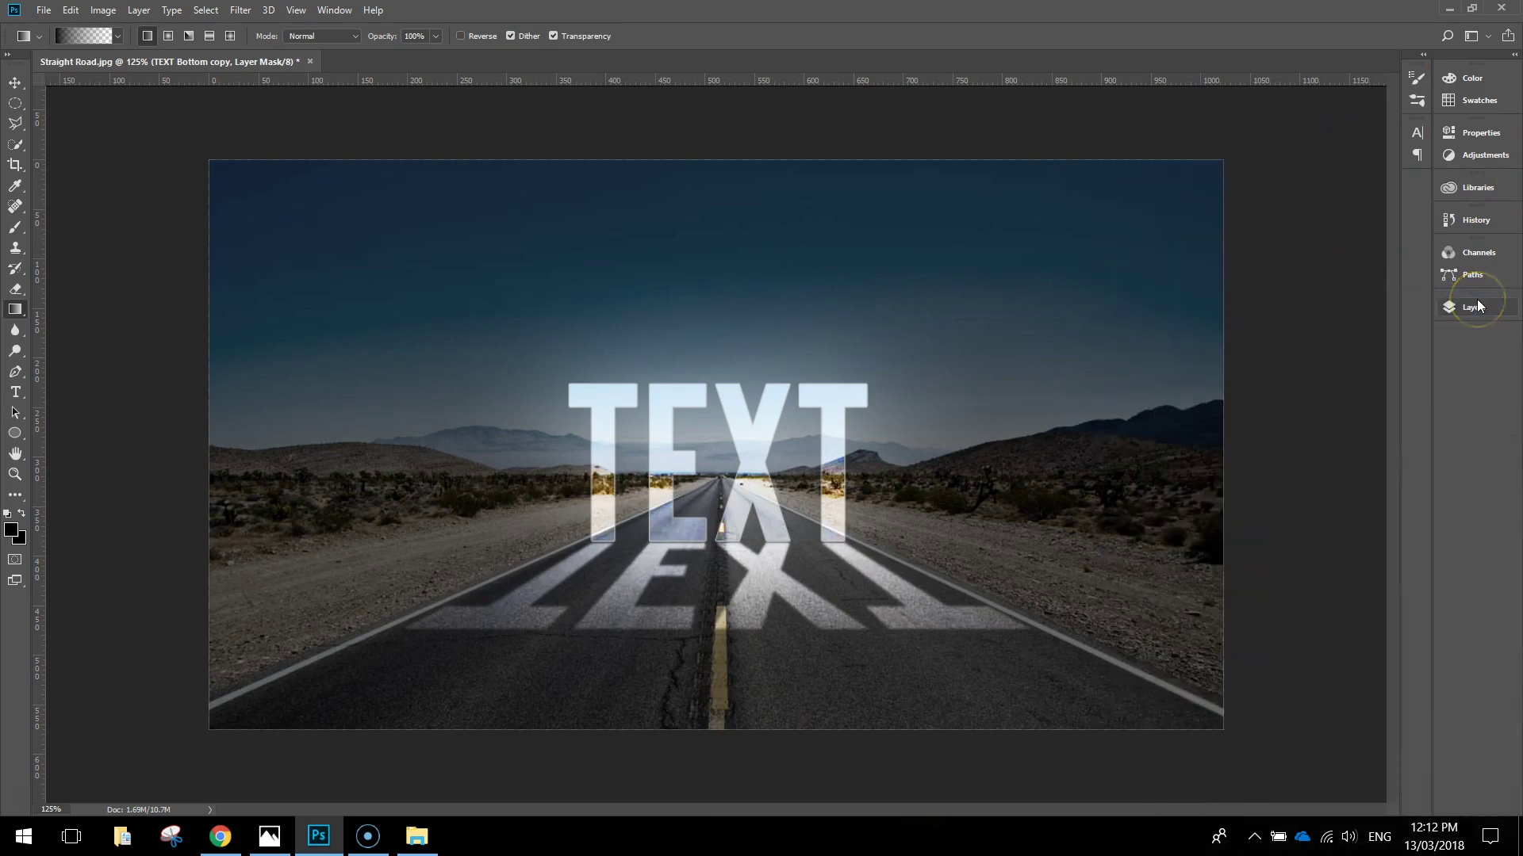
drag(1317, 475, 1317, 475)
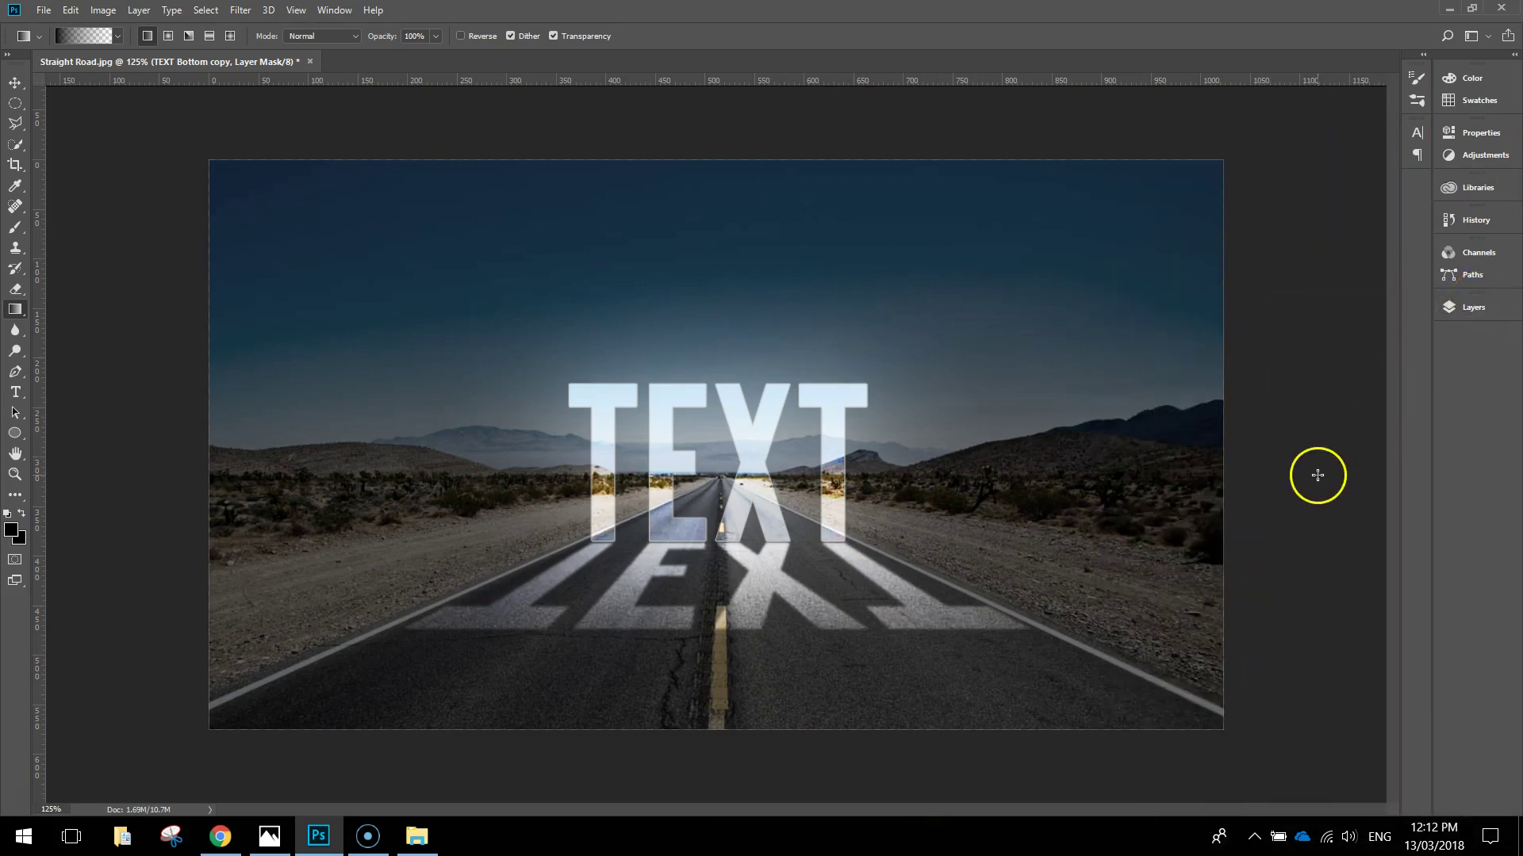
click(25, 84)
click(108, 126)
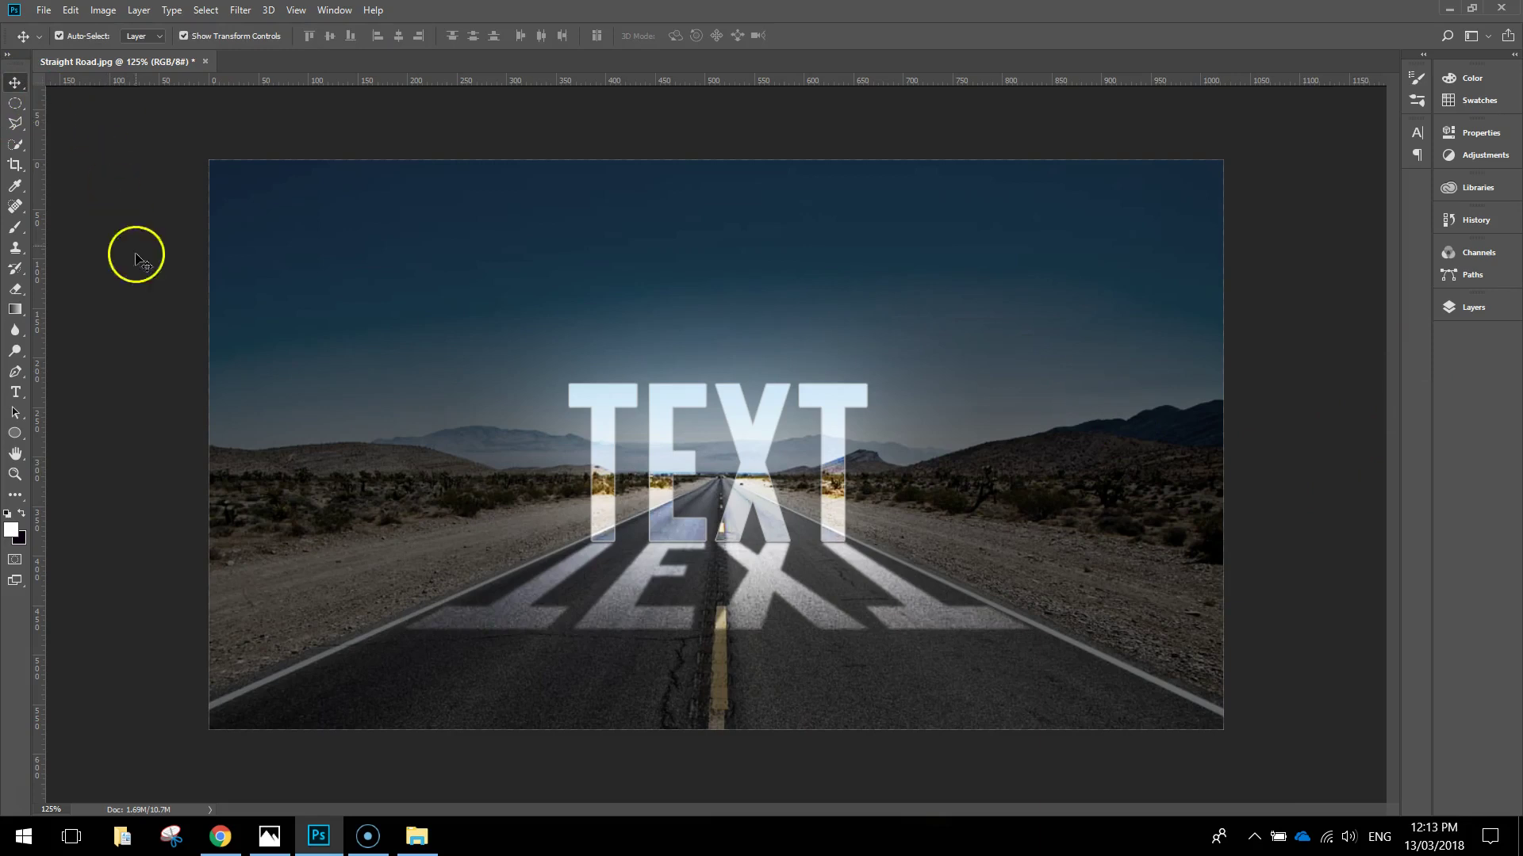
Save the image as JPEG 'Example' with Quality 12 (Maximum).
click(42, 10)
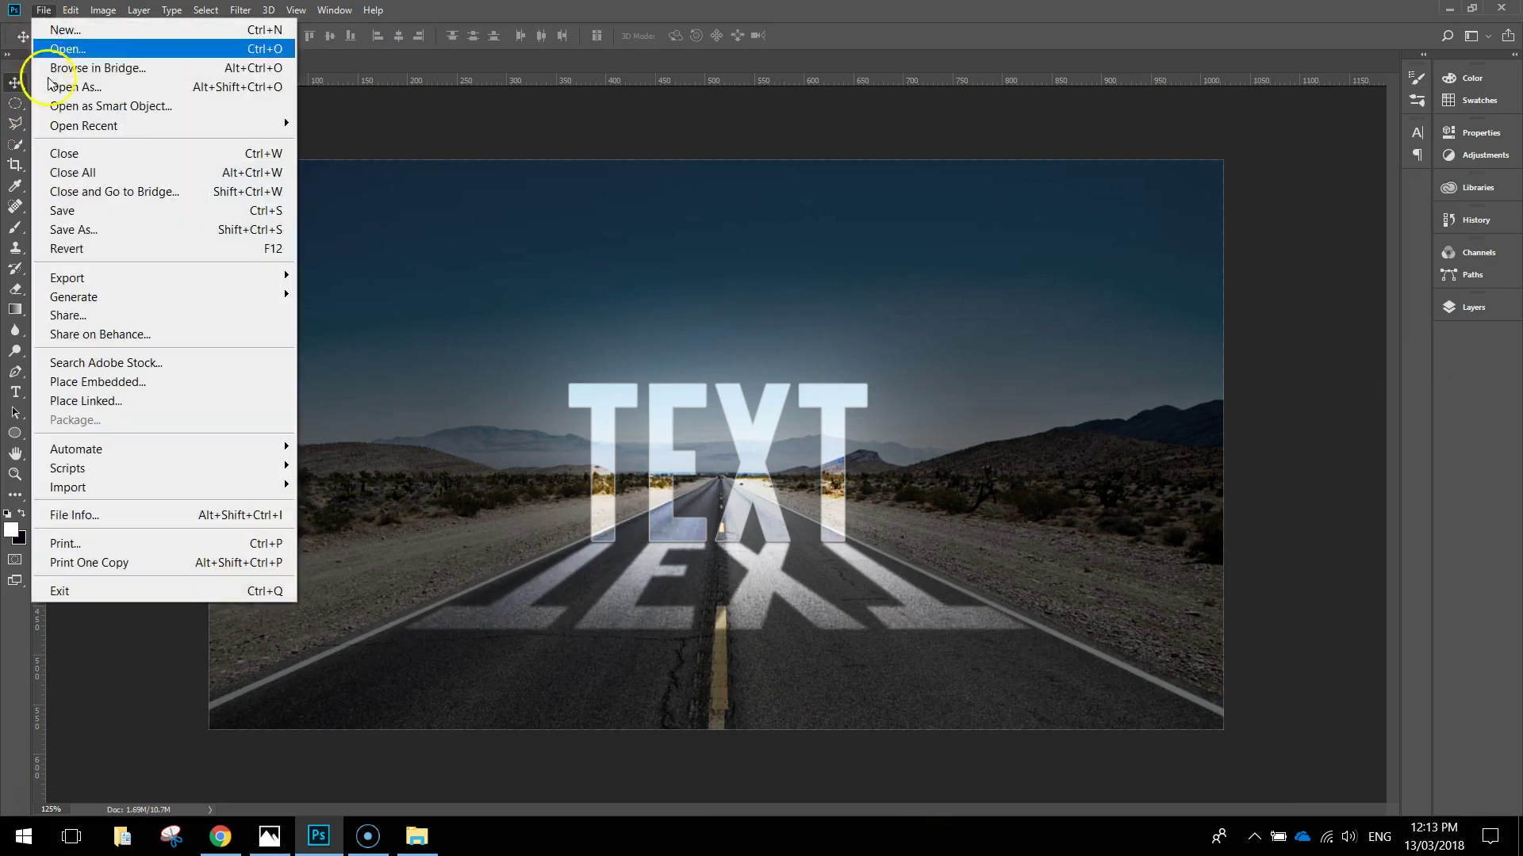
click(79, 229)
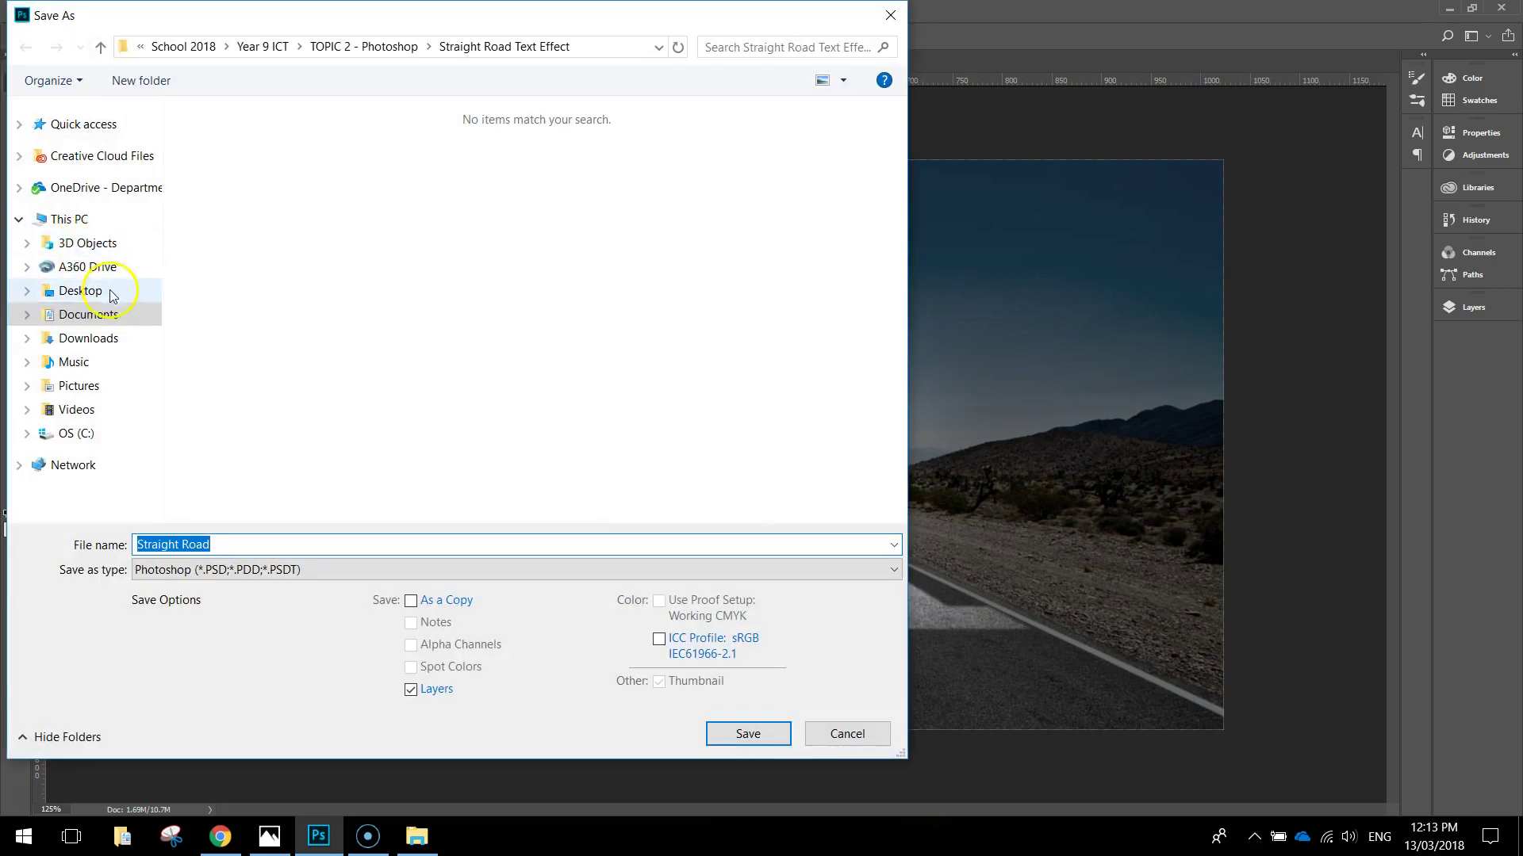
click(279, 574)
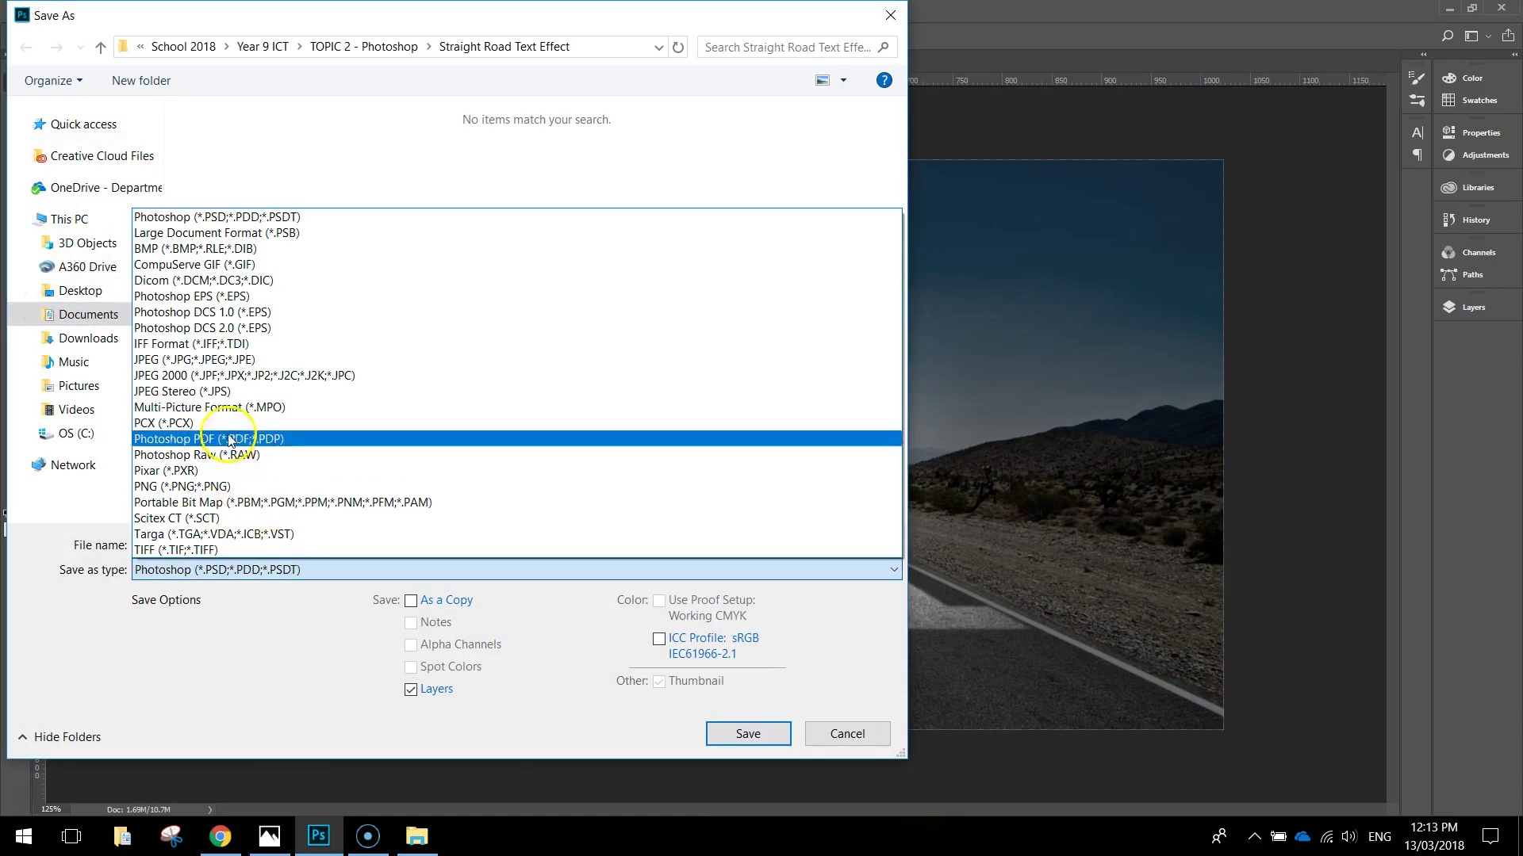
click(195, 359)
double_click(231, 542)
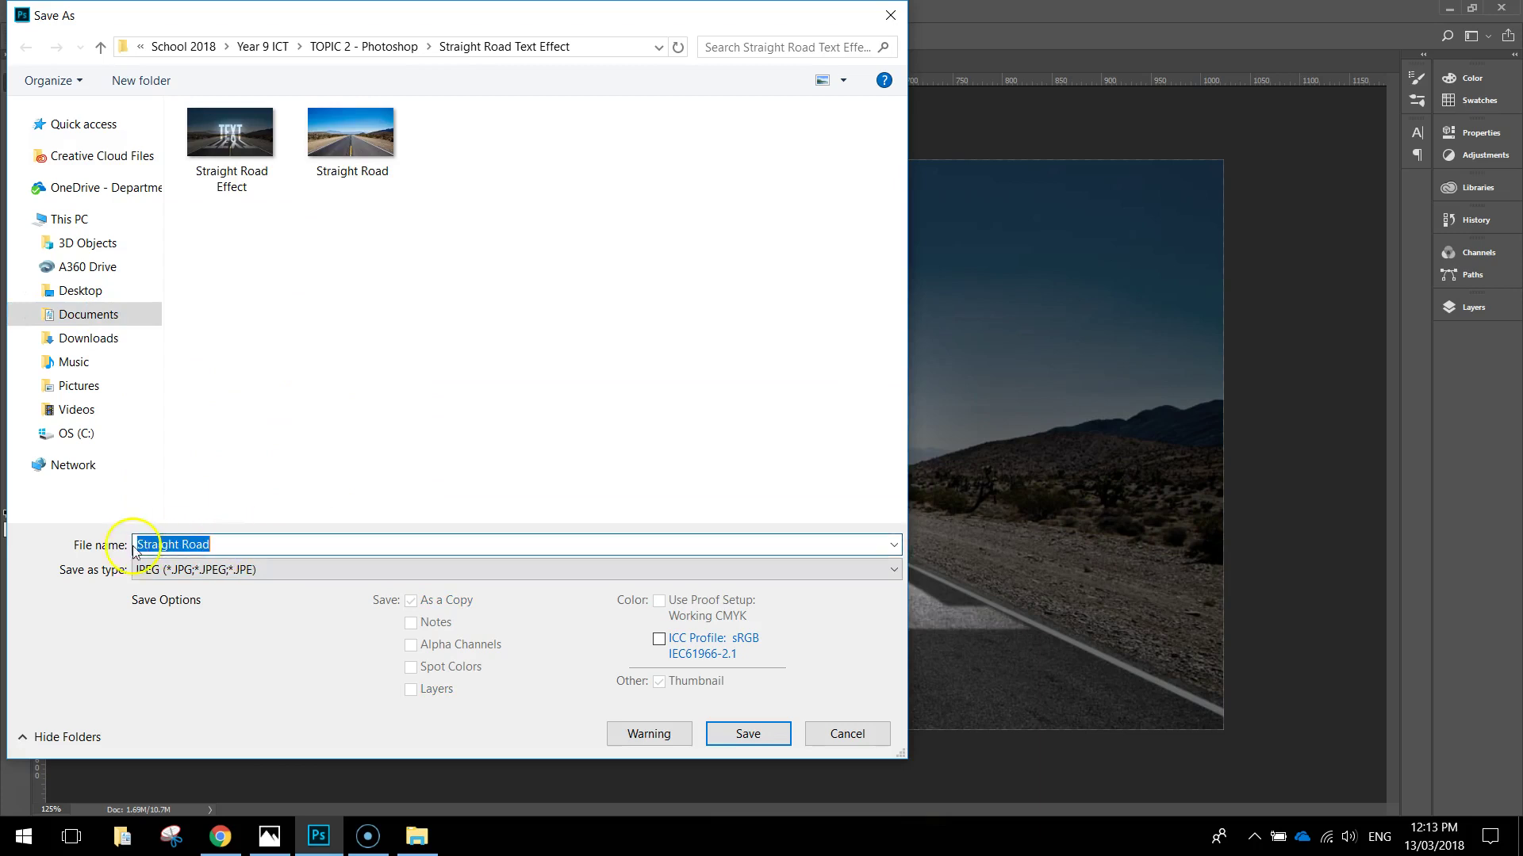
text(Example)
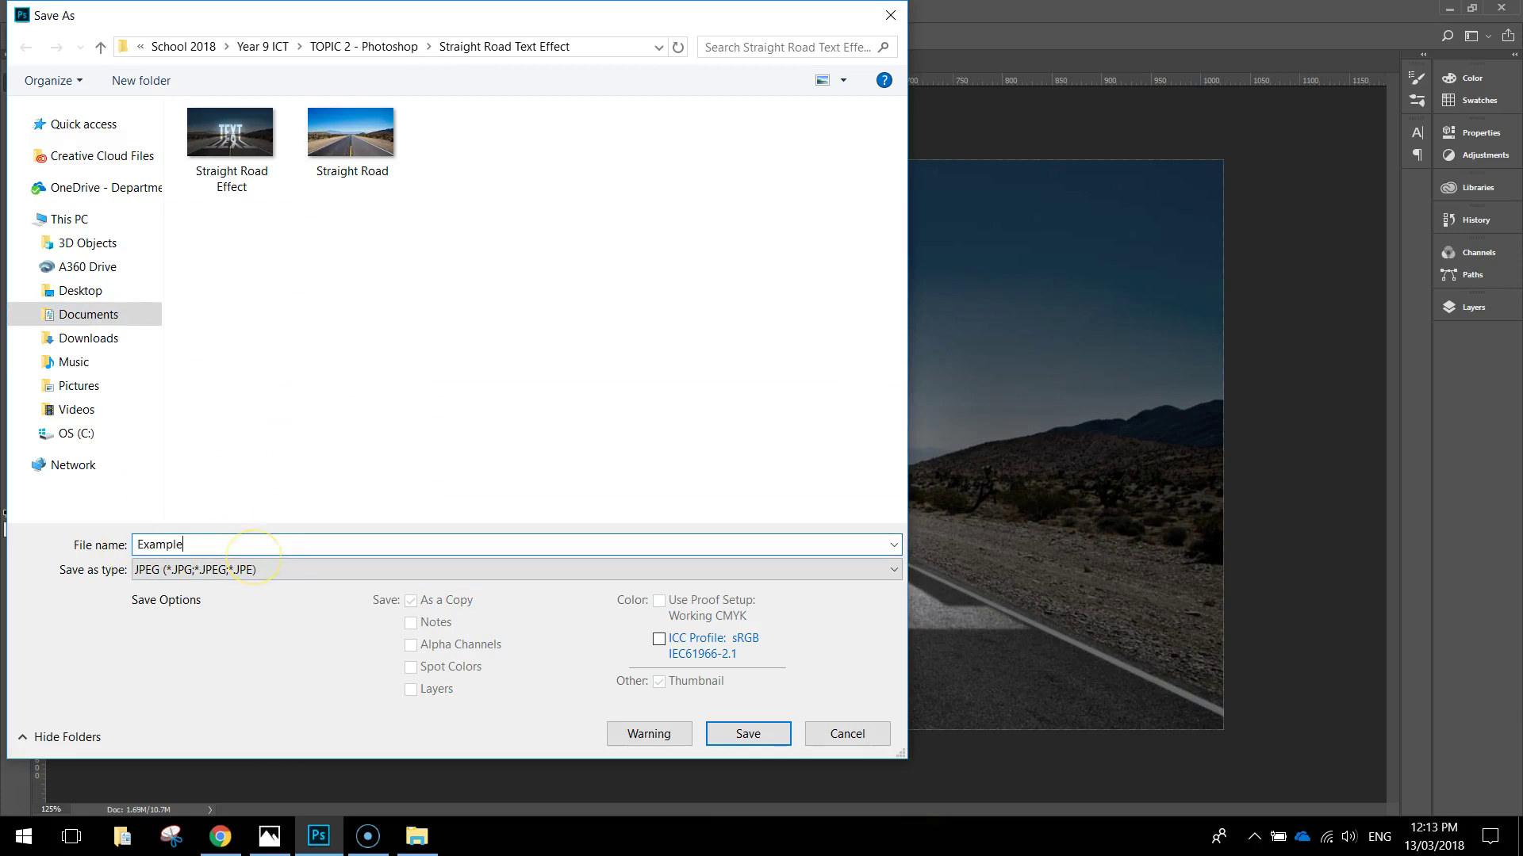
click(734, 737)
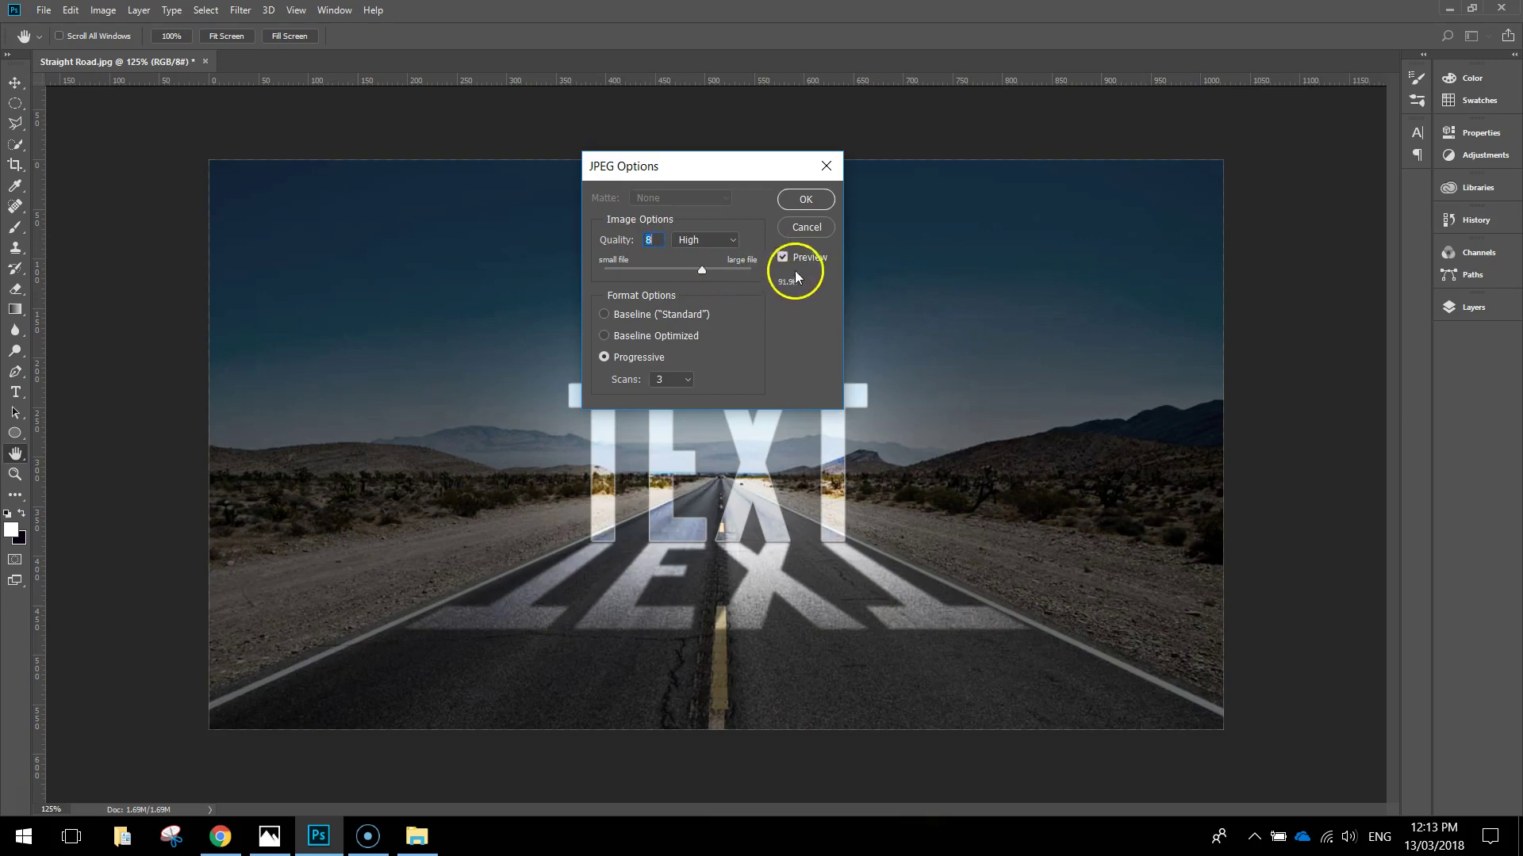
drag(702, 270, 735, 273)
click(806, 200)
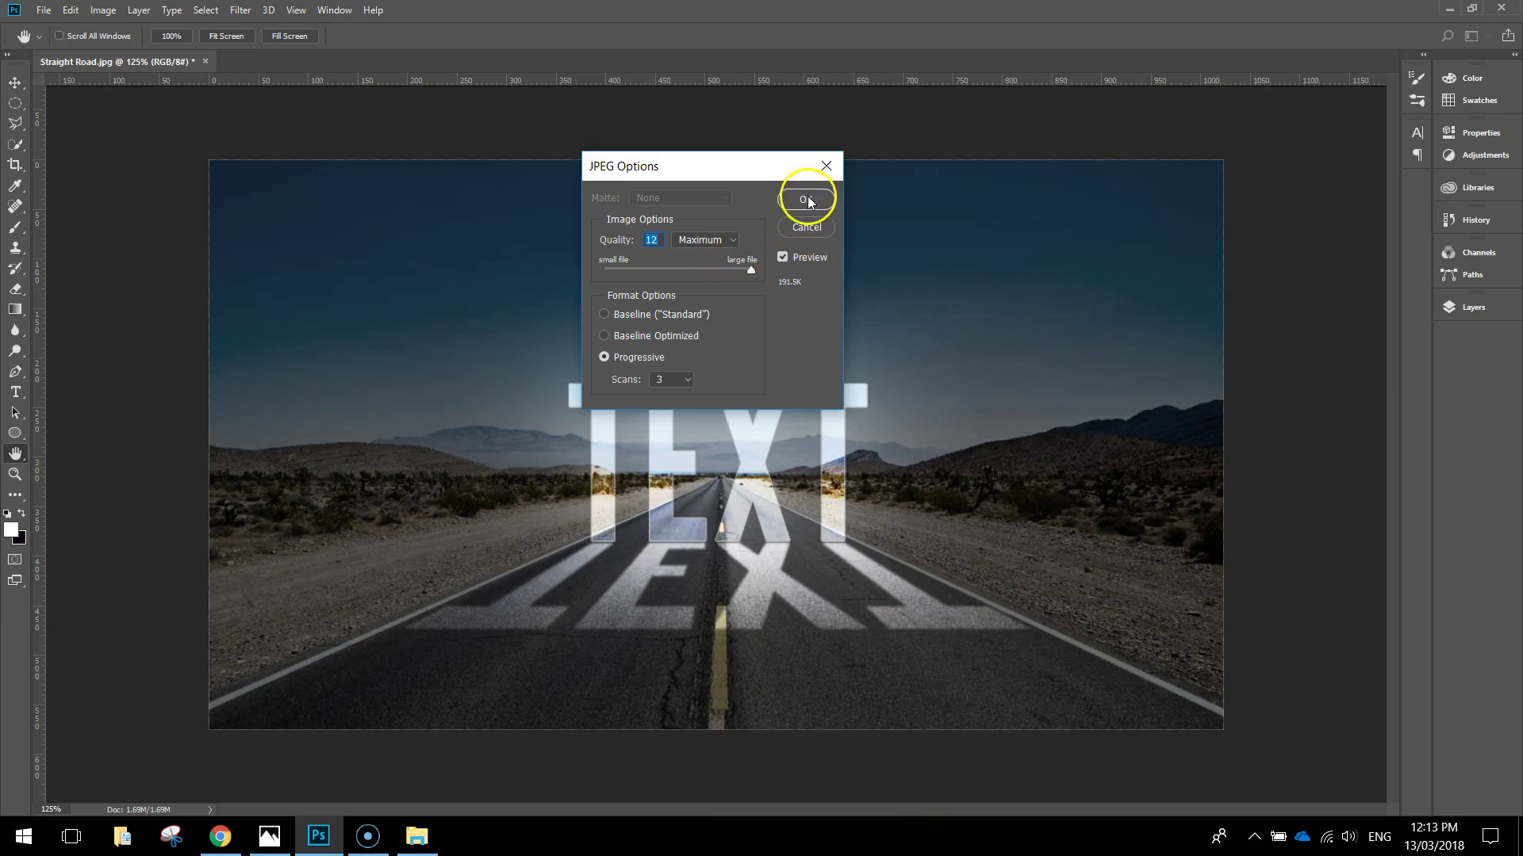